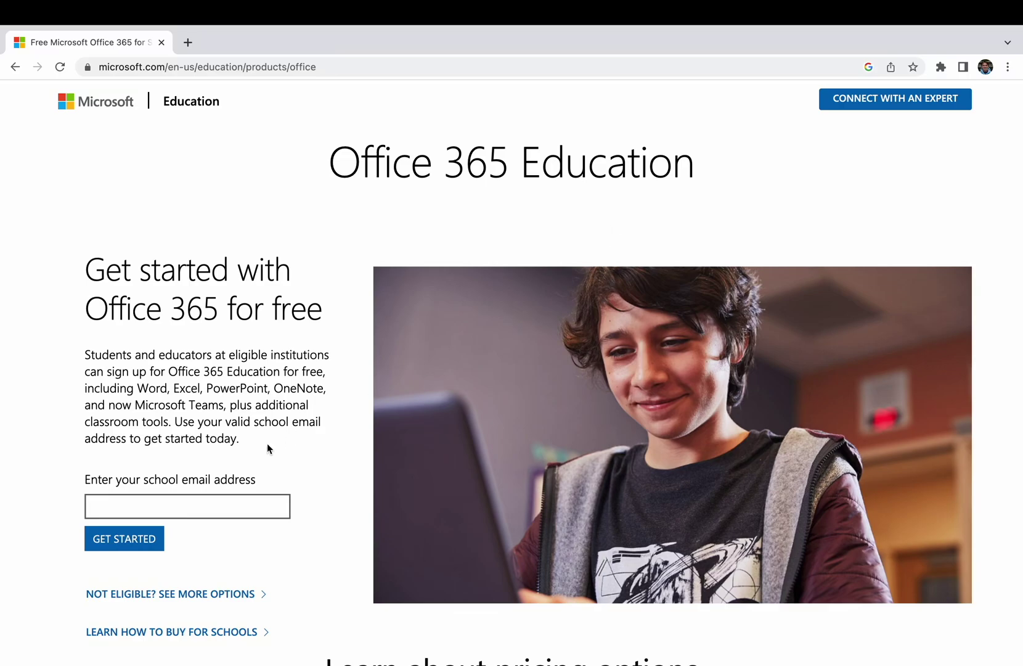
Enter the school e-mail address on the Office 365 Education page and get started.
left_click(238, 507)
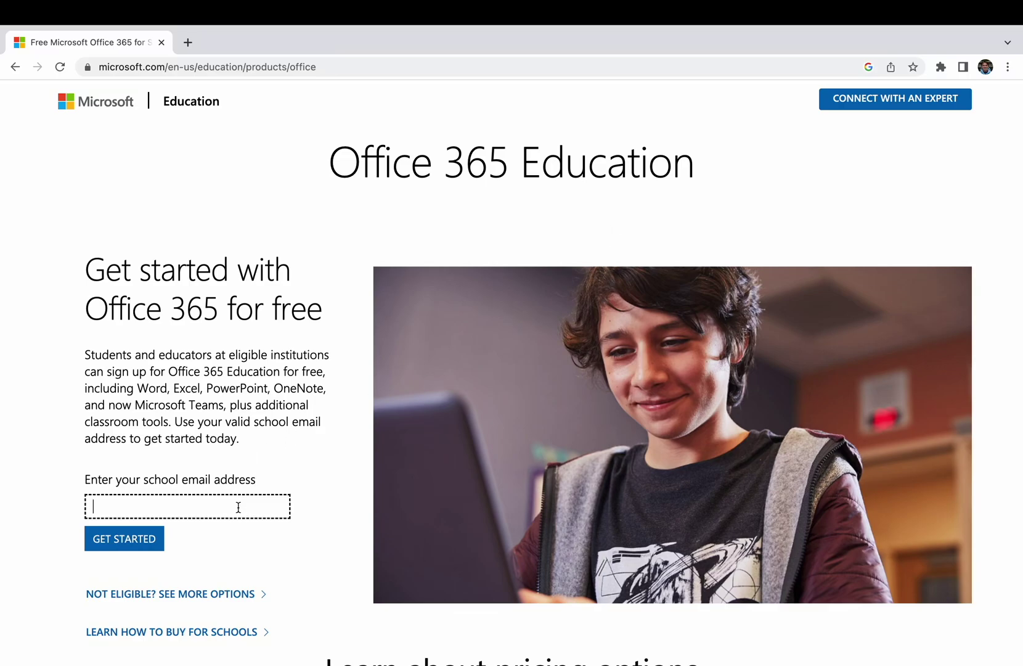
key("Return")
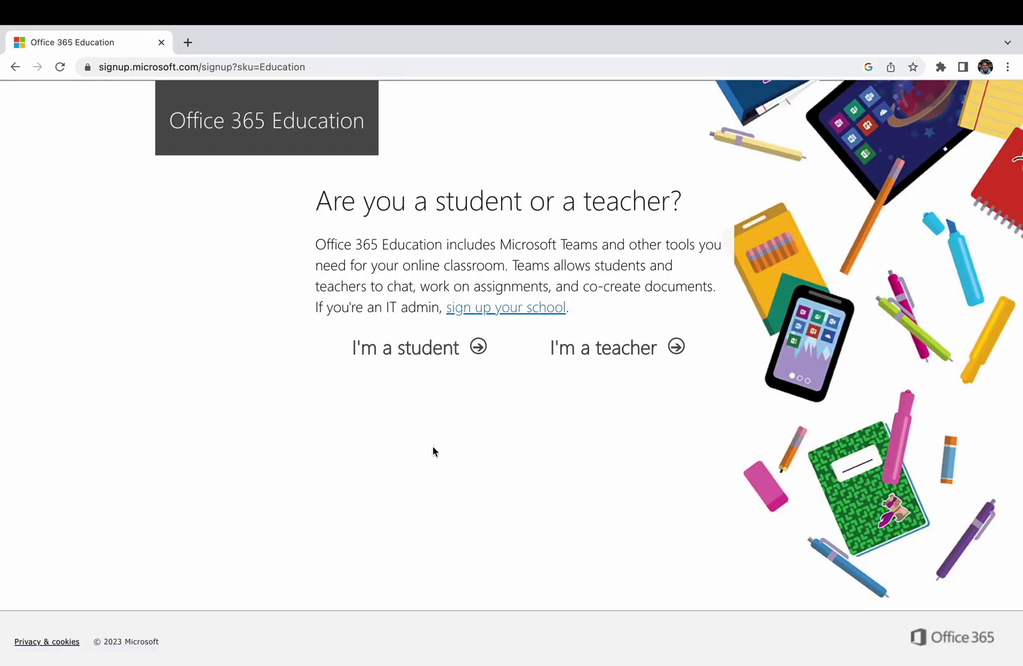
Sign up as a student with first and last name, password entered twice, and the verification code.
left_click(419, 349)
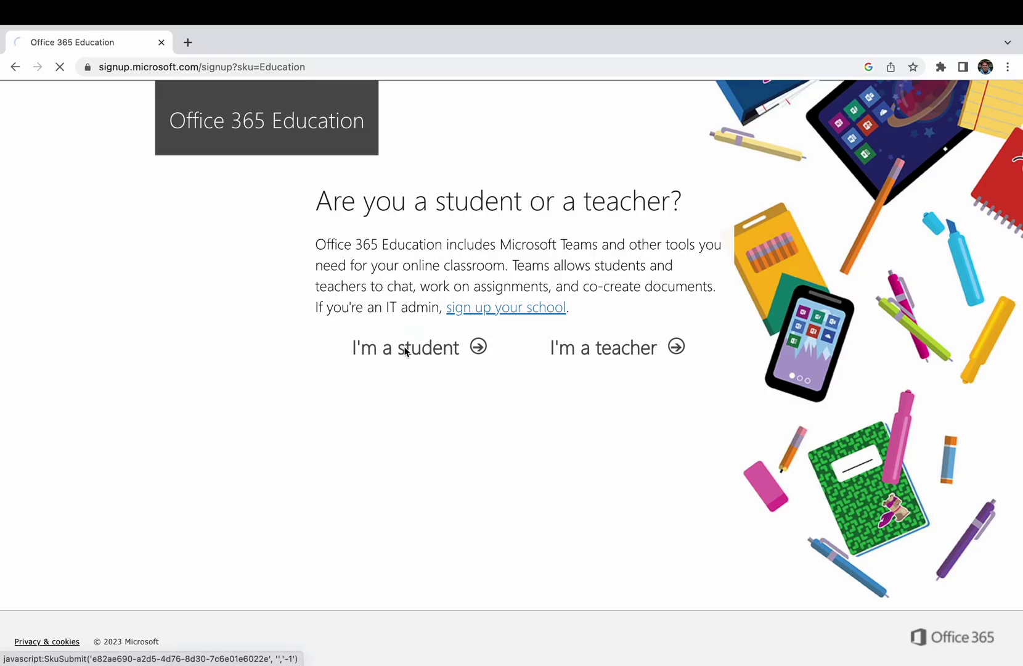
key("Tab")
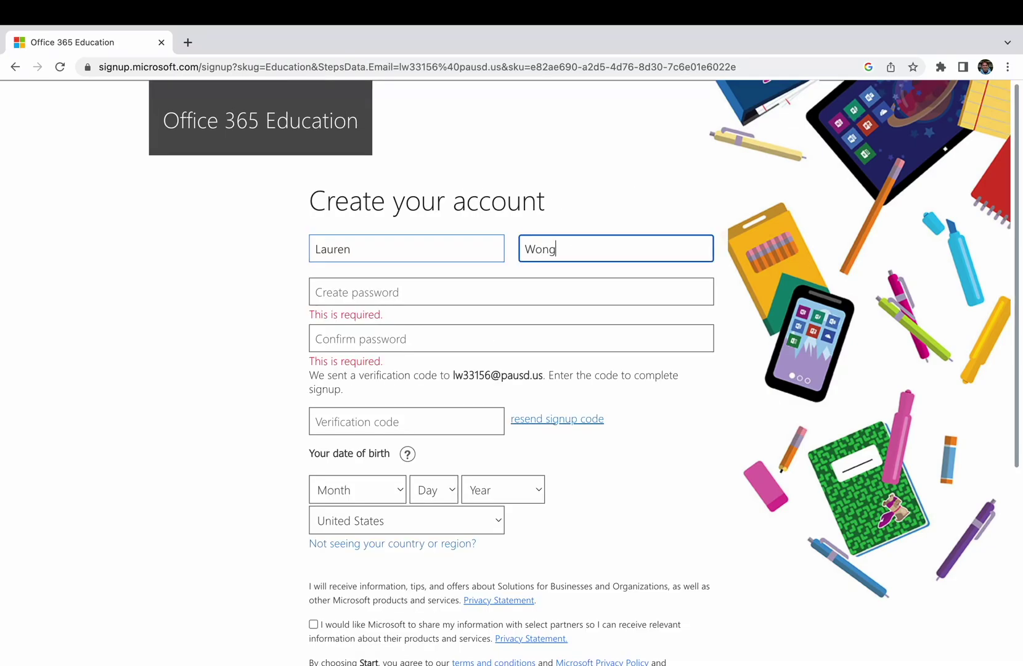
key("Tab")
key("Tab")
key("Tab")
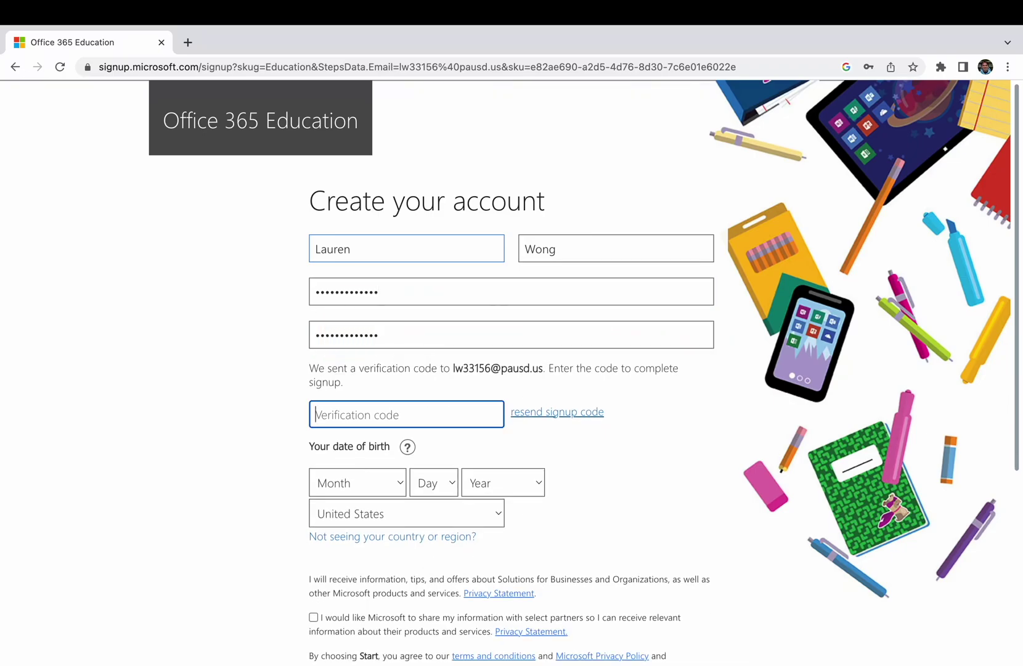
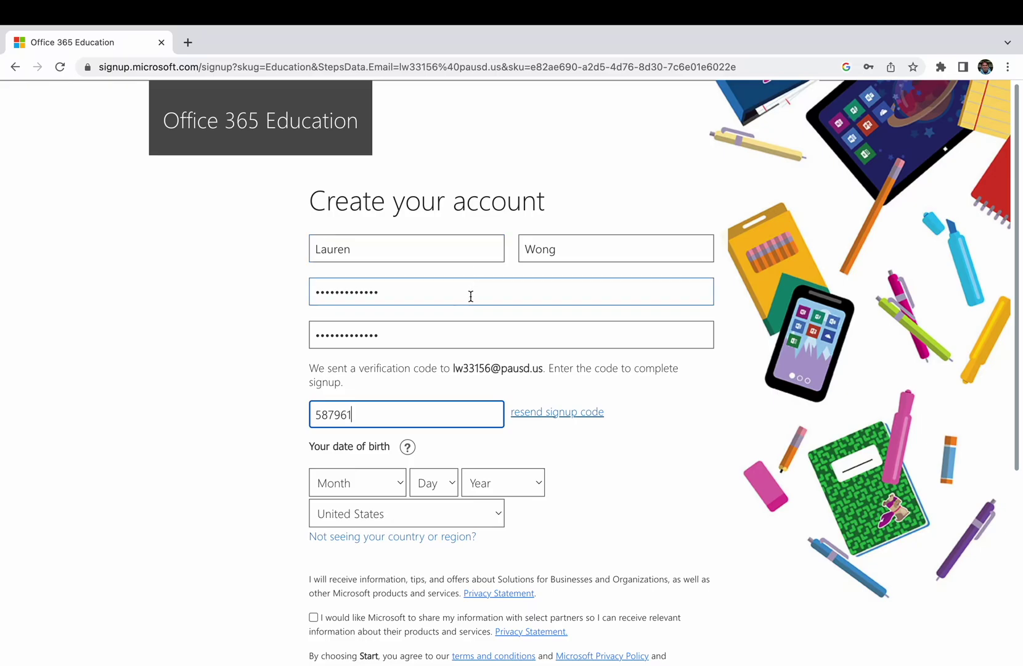
Pick the birth month, day and year, keep United States as country, and create the account.
left_click(368, 489)
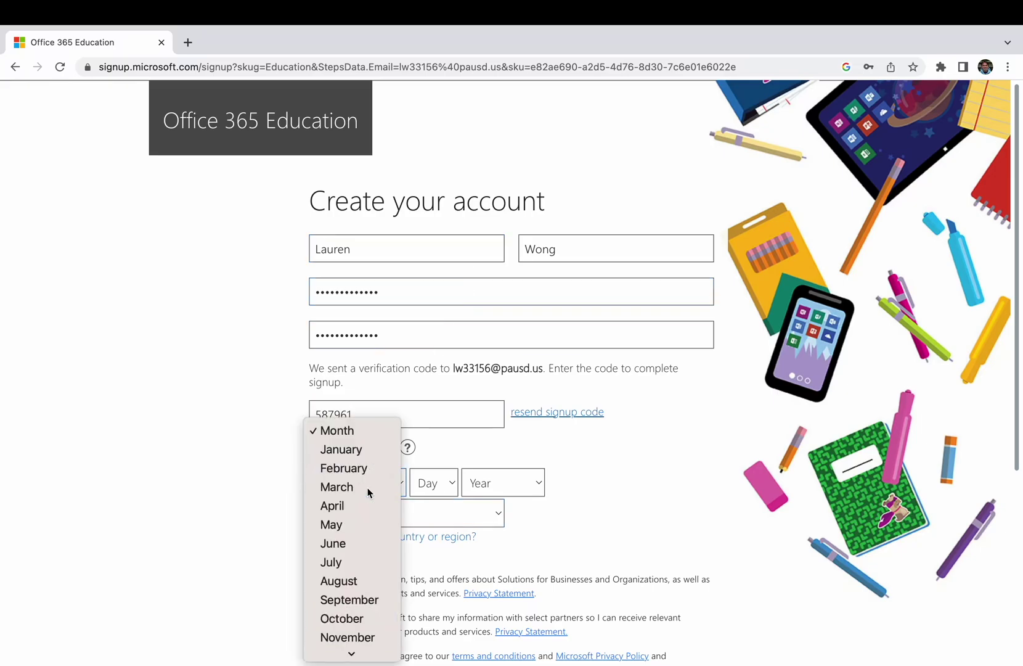
left_click(338, 617)
left_click(440, 484)
key("3")
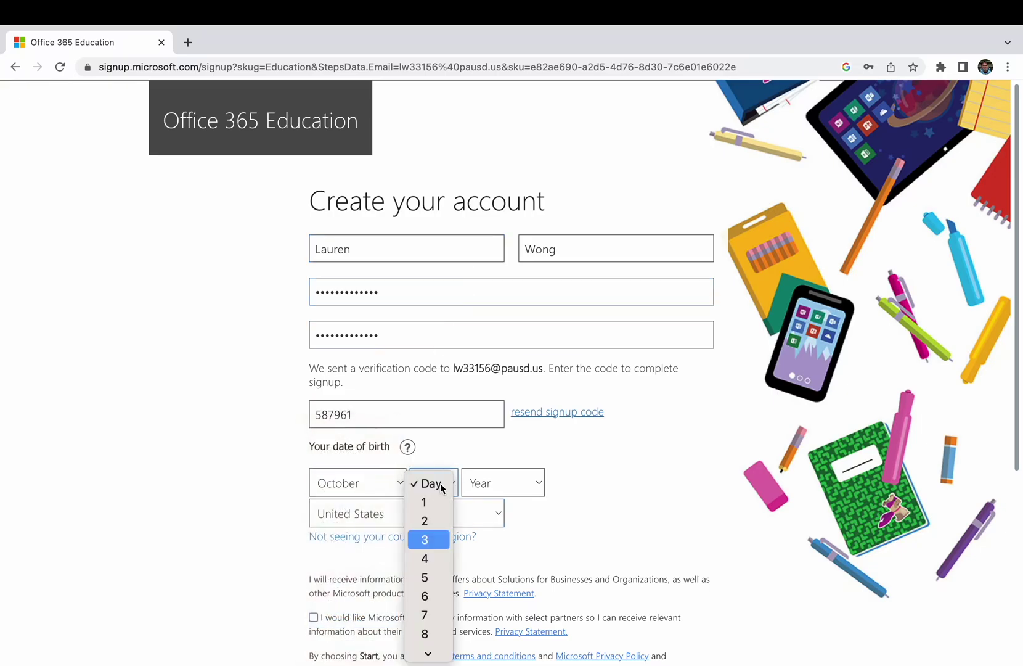
left_click(447, 593)
left_click(510, 491)
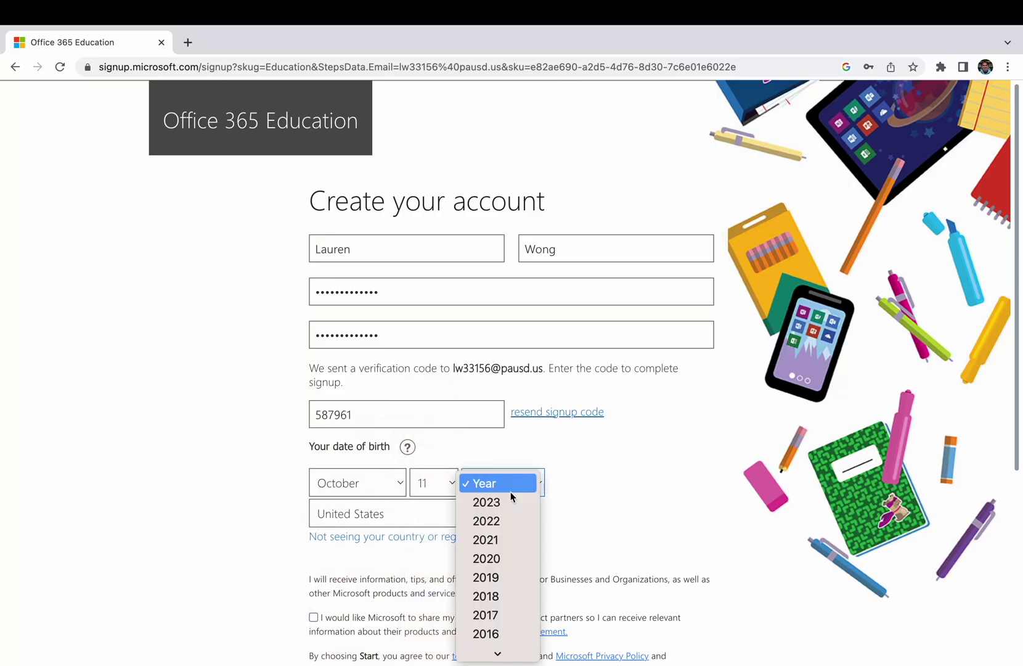
scroll(512, 610, "down", 6)
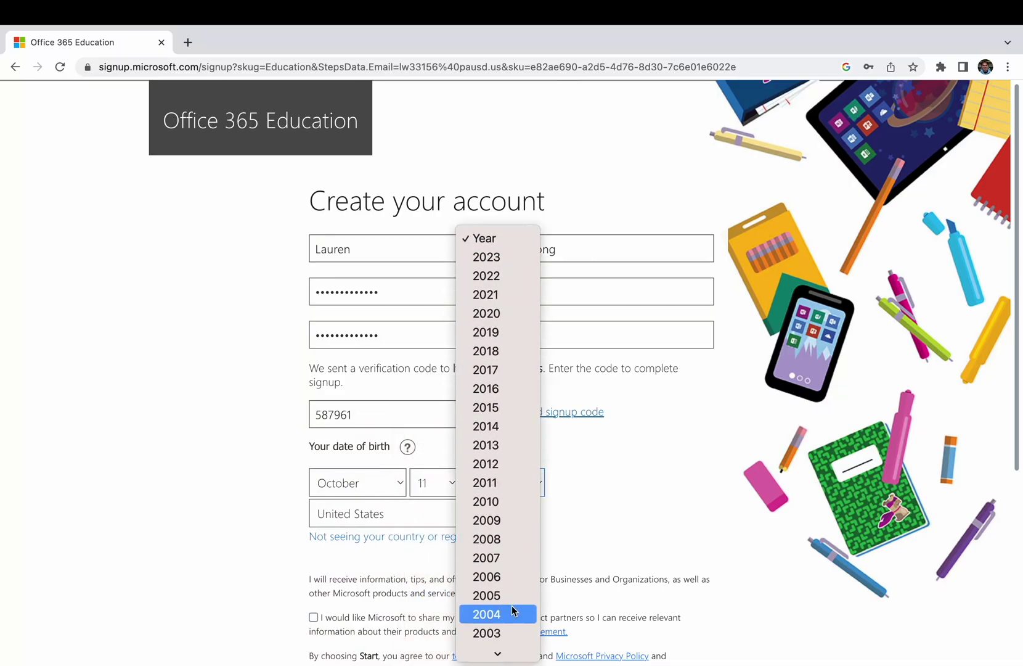
left_click(507, 632)
left_click(406, 520)
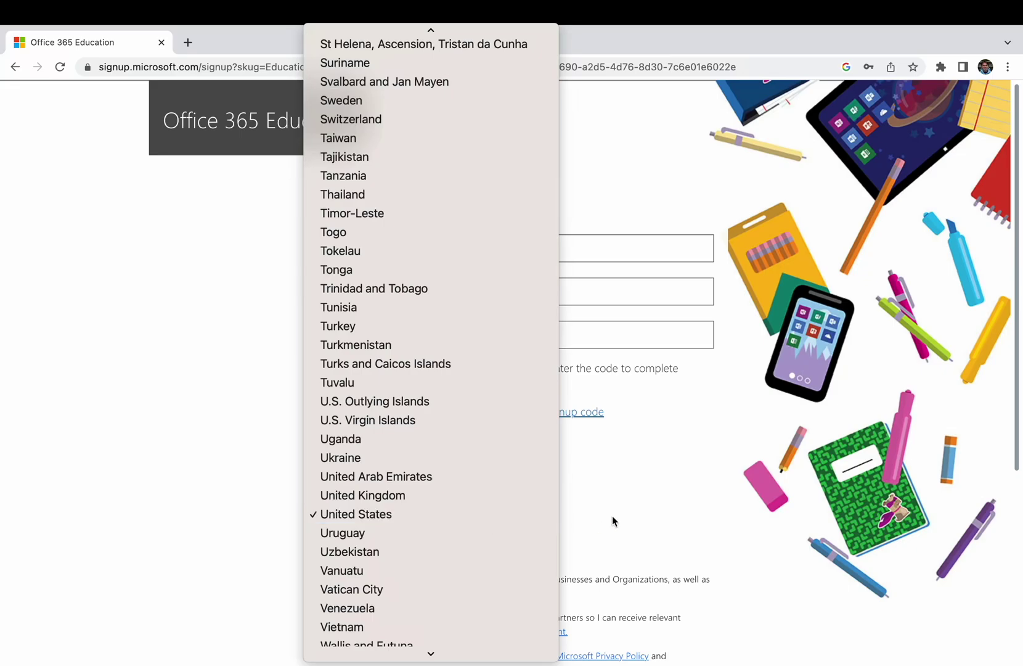
left_click(500, 514)
scroll(642, 539, "down", 3)
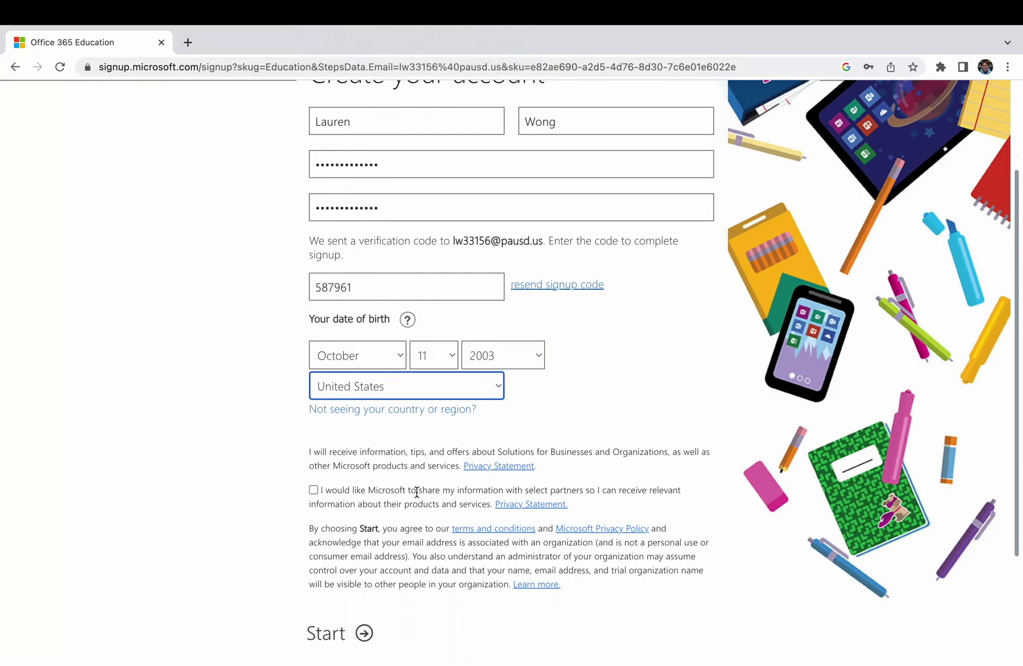
scroll(417, 491, "down", 2)
left_click(356, 547)
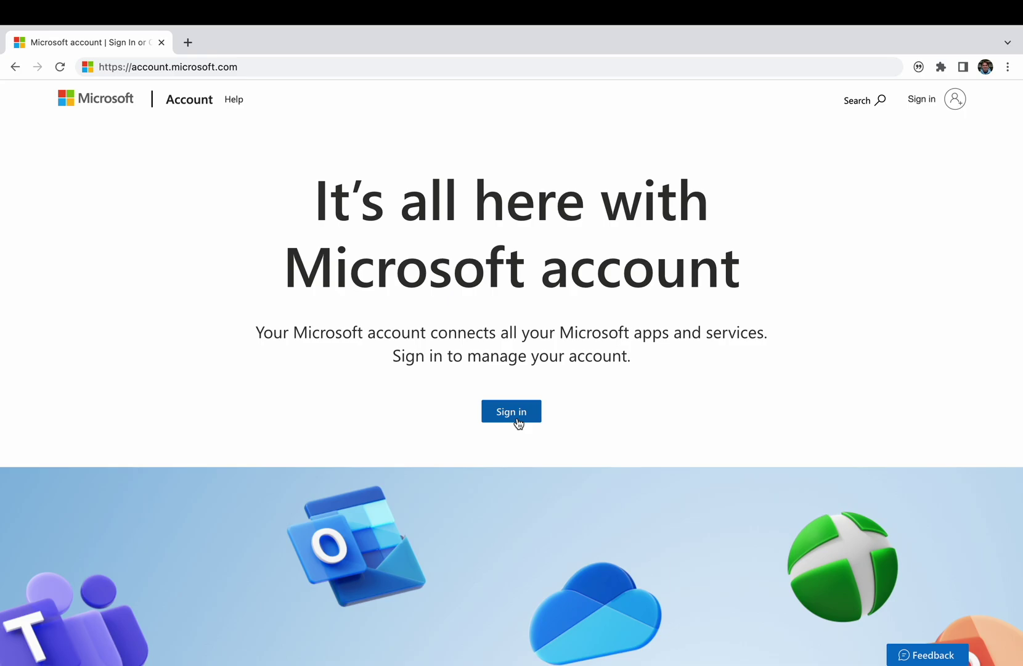
Choose Create one, submit a new .com e-mail address, then enter a new account password.
left_click(517, 418)
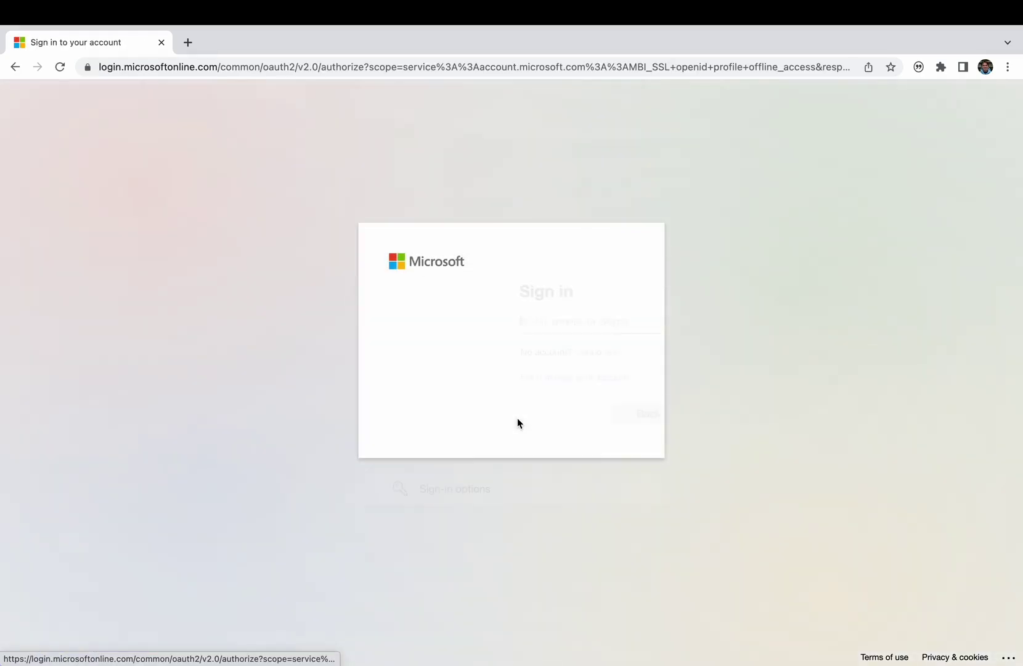
left_click(476, 354)
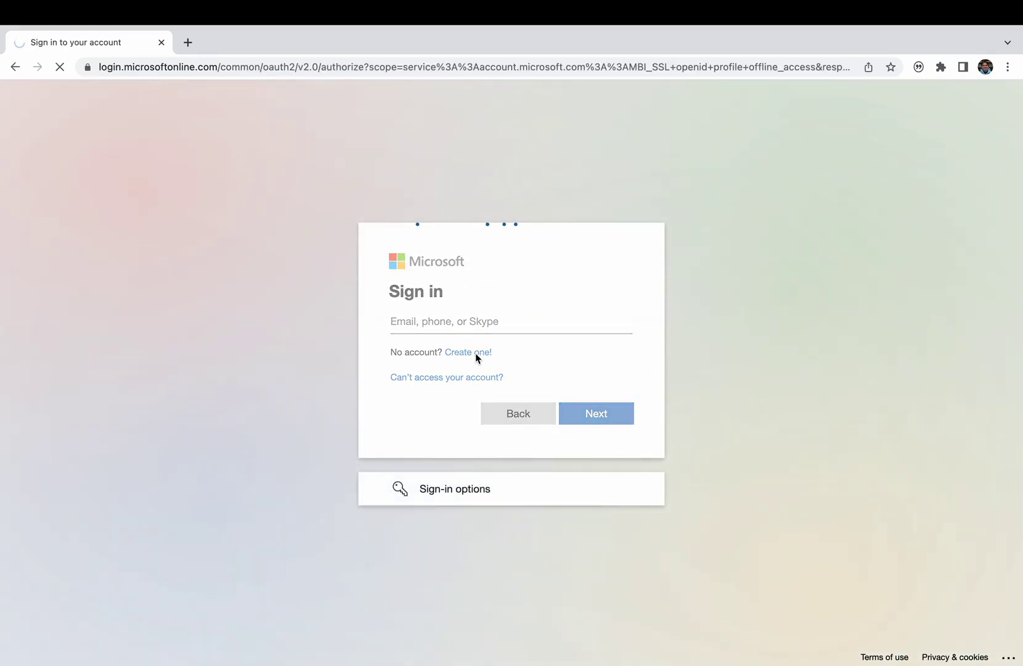
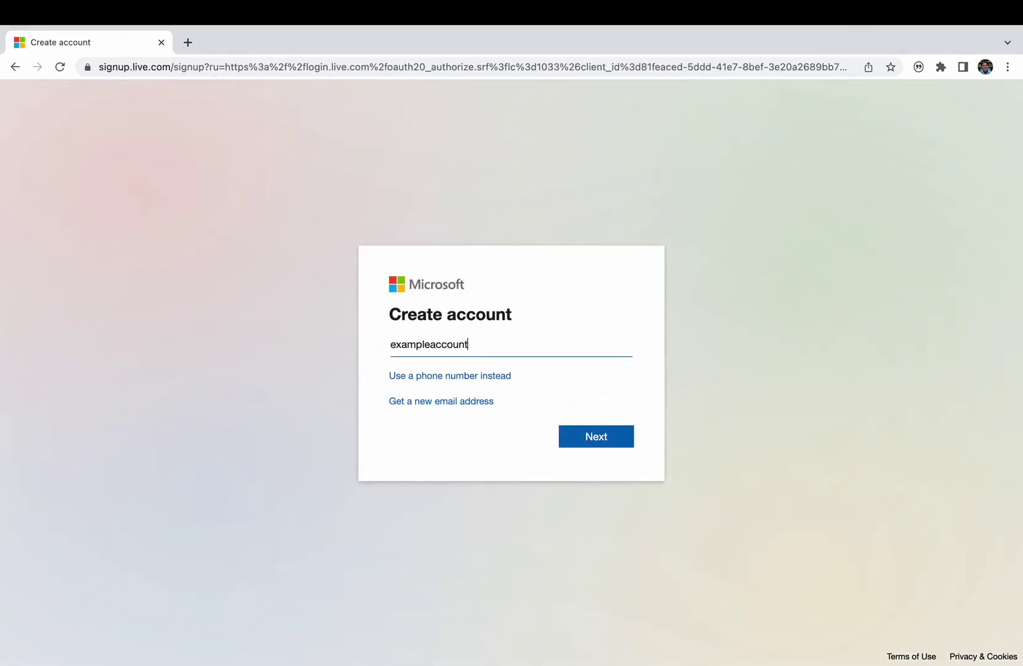
key("Return")
type("*************")
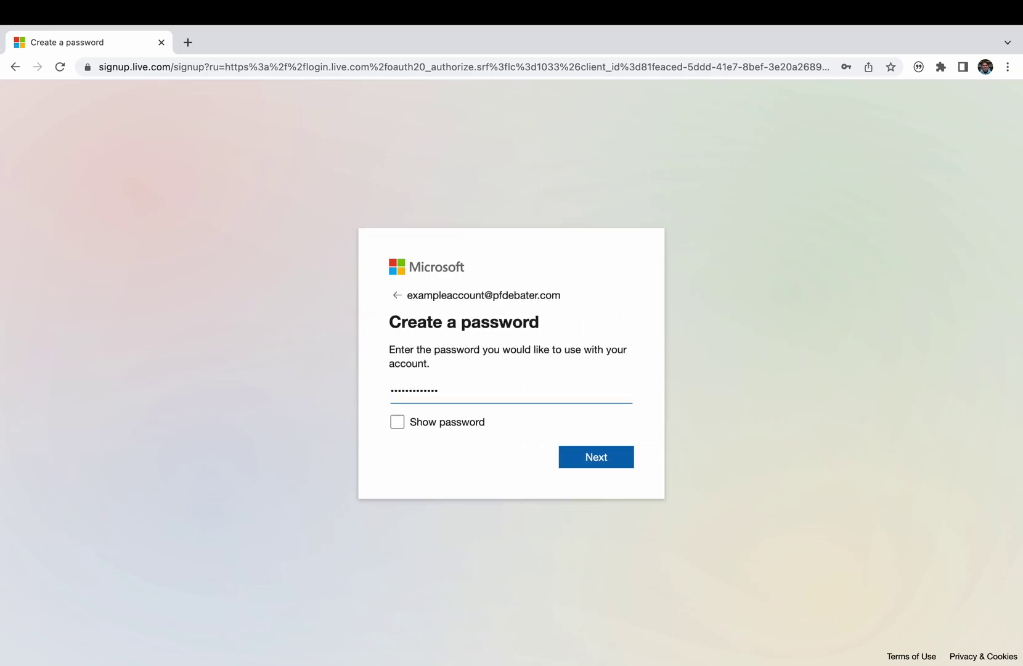
key("Return")
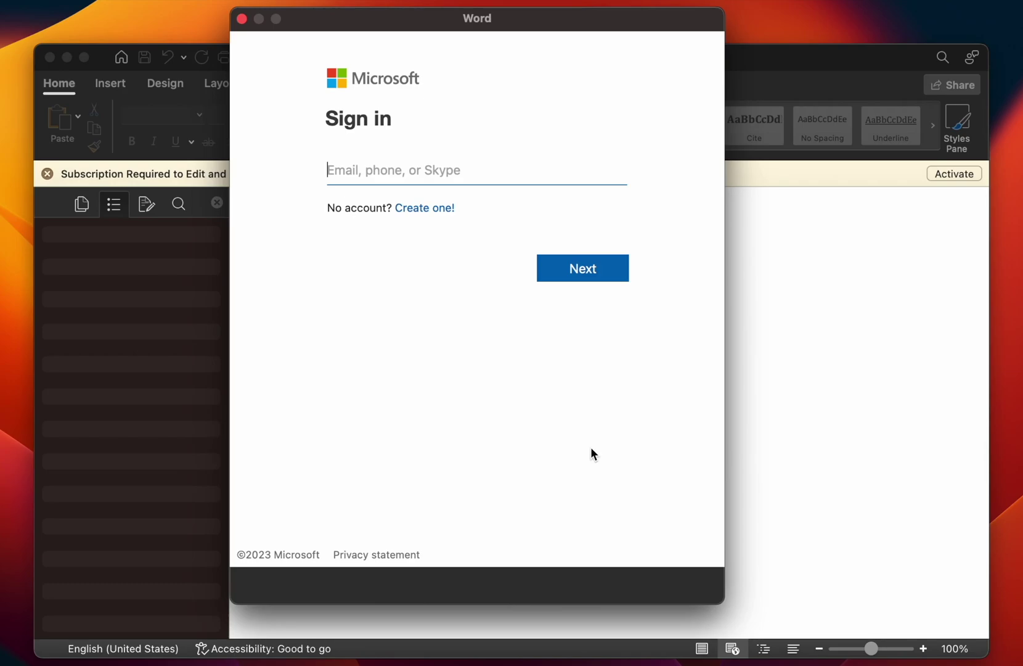
Sign in to Word with a personal Gmail address and its password.
left_click(450, 174)
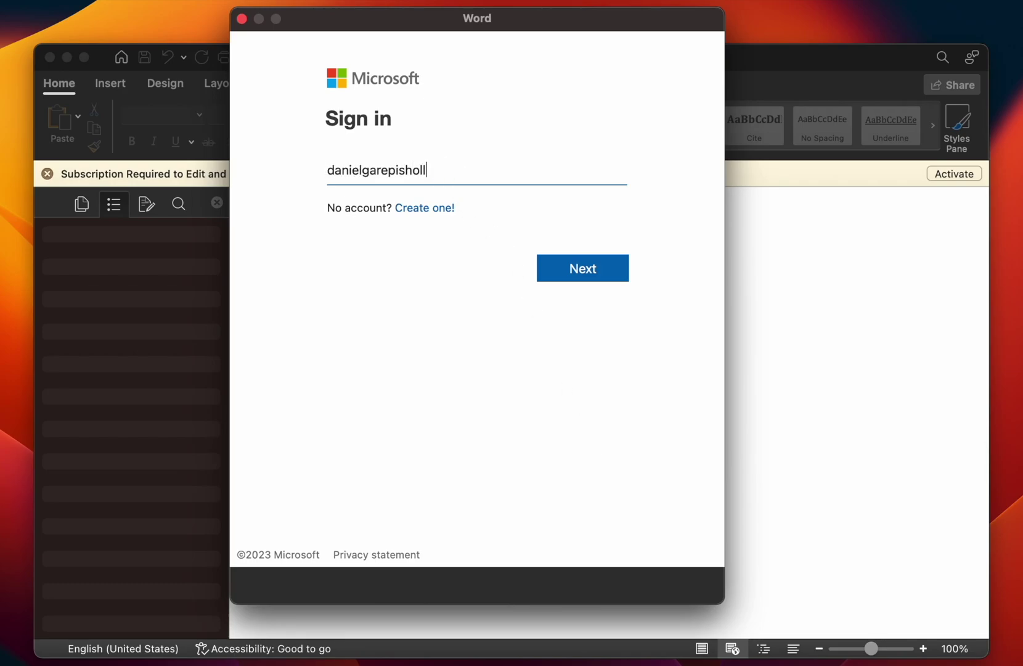
key("Return")
type("••••••••••")
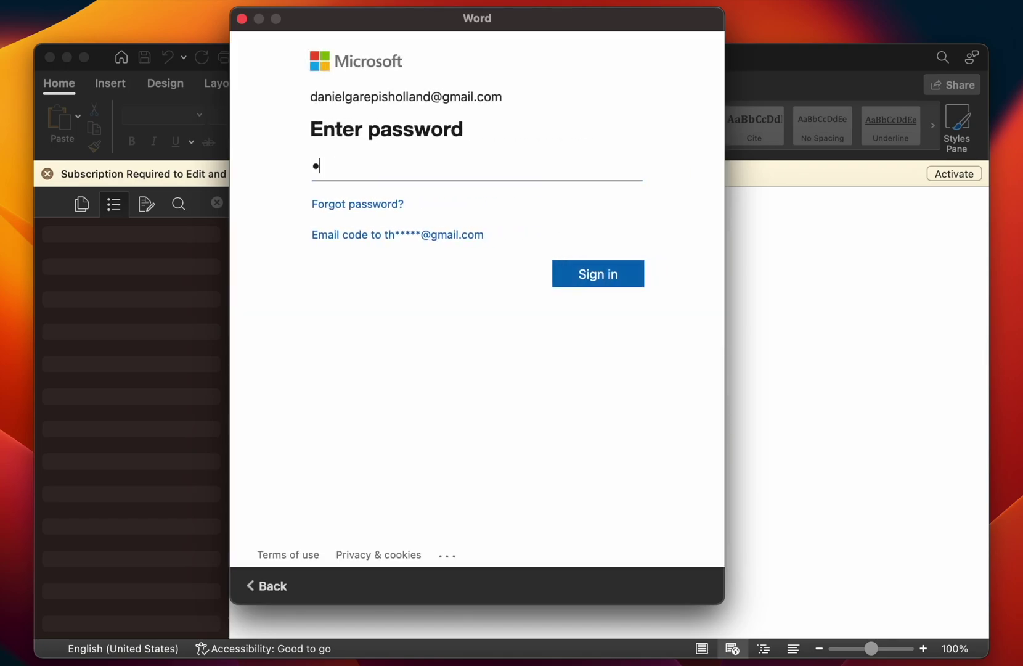
key("Return")
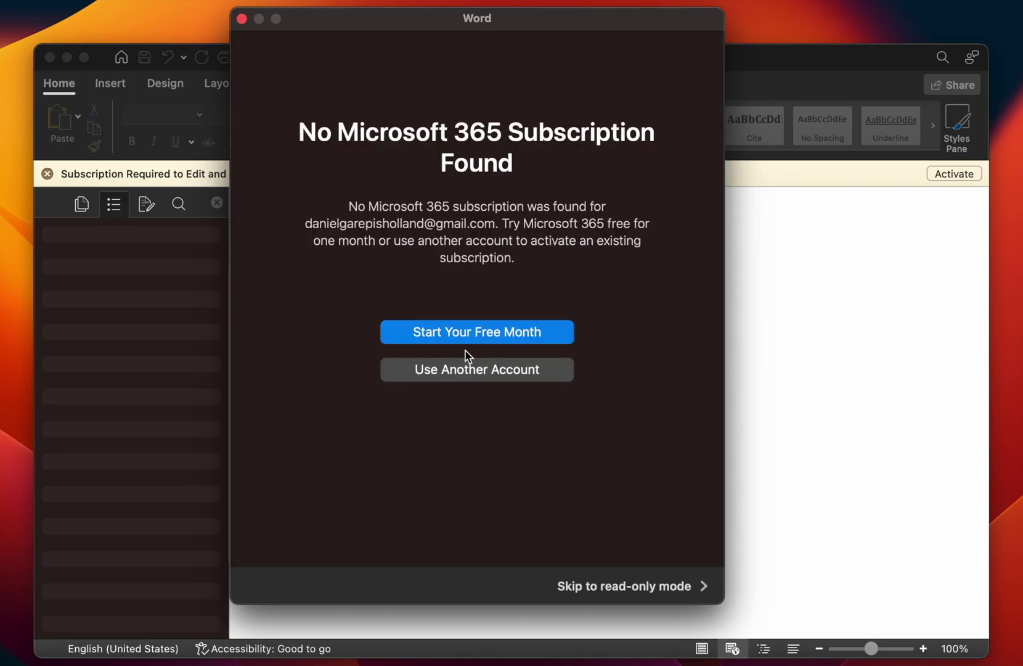
Switch to another account and sign in with the school e-mail and password.
left_click(465, 372)
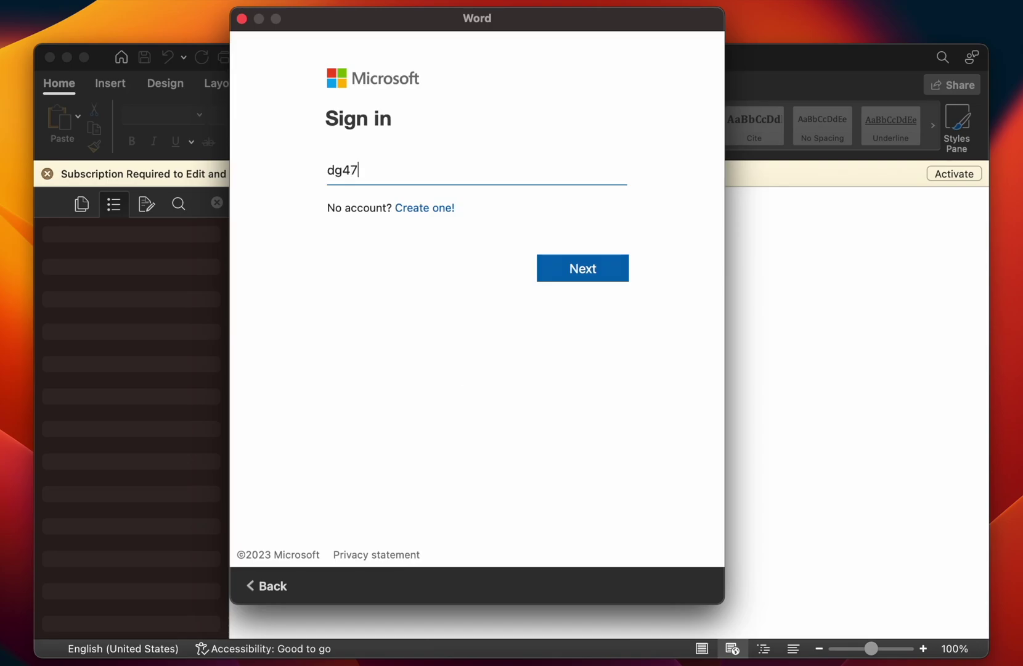
key("Return")
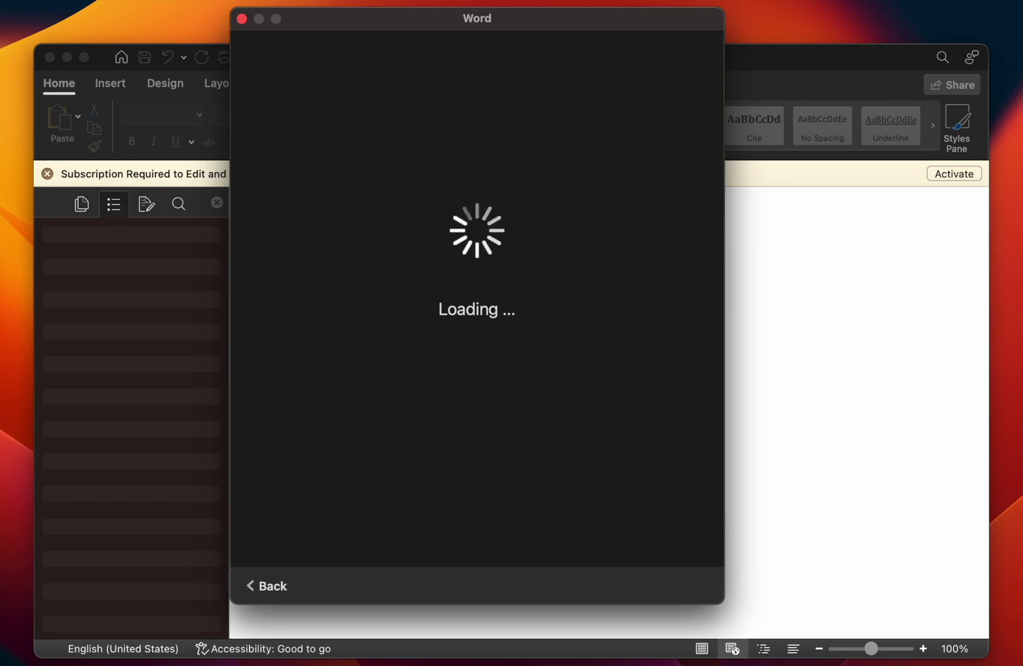
type("••••••••")
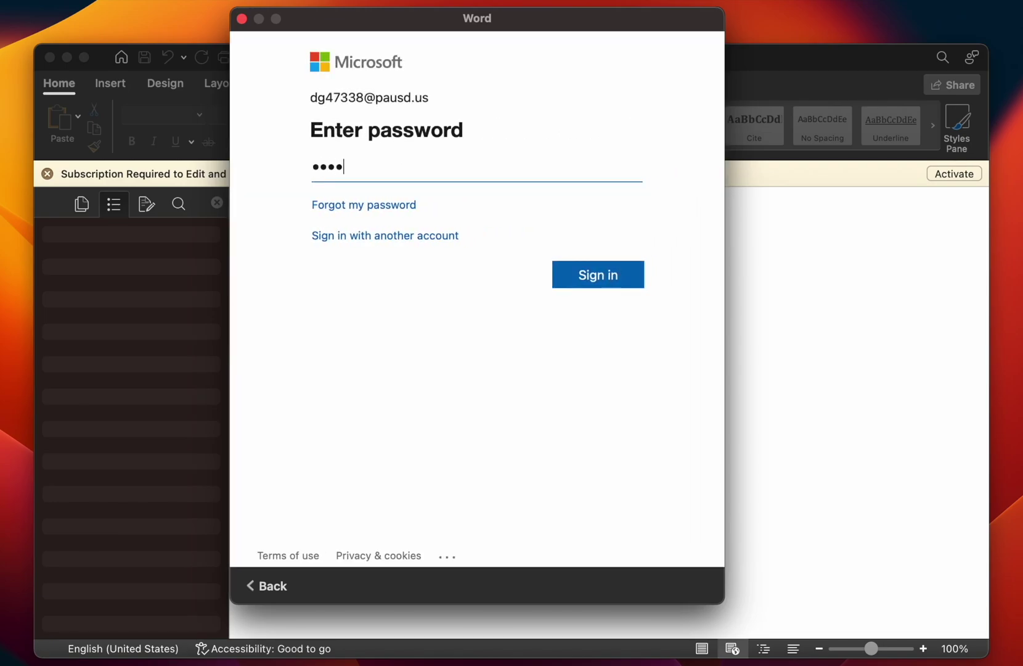
type("••")
key("Return")
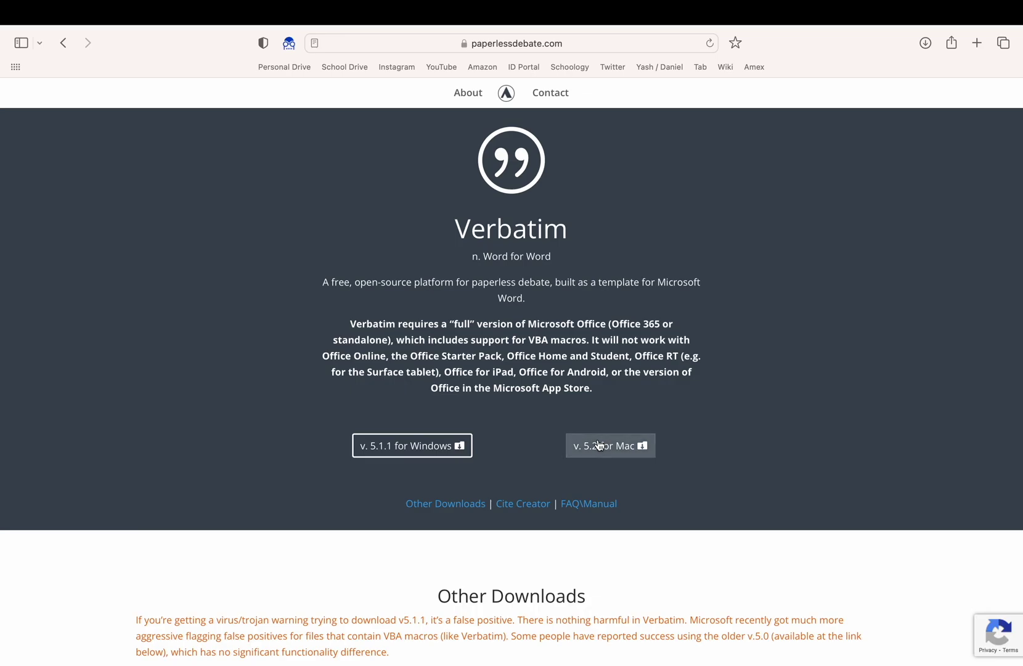
Download the Mac version of Verbatim and open the downloaded disk image.
left_click(597, 441)
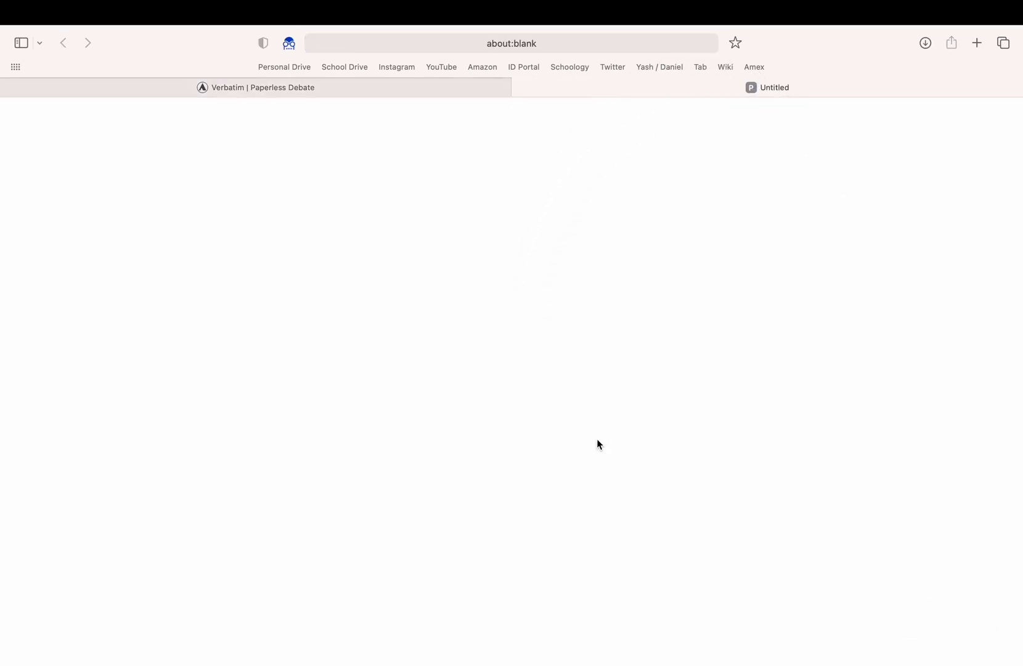
key("ctrl+Left")
left_click(909, 638)
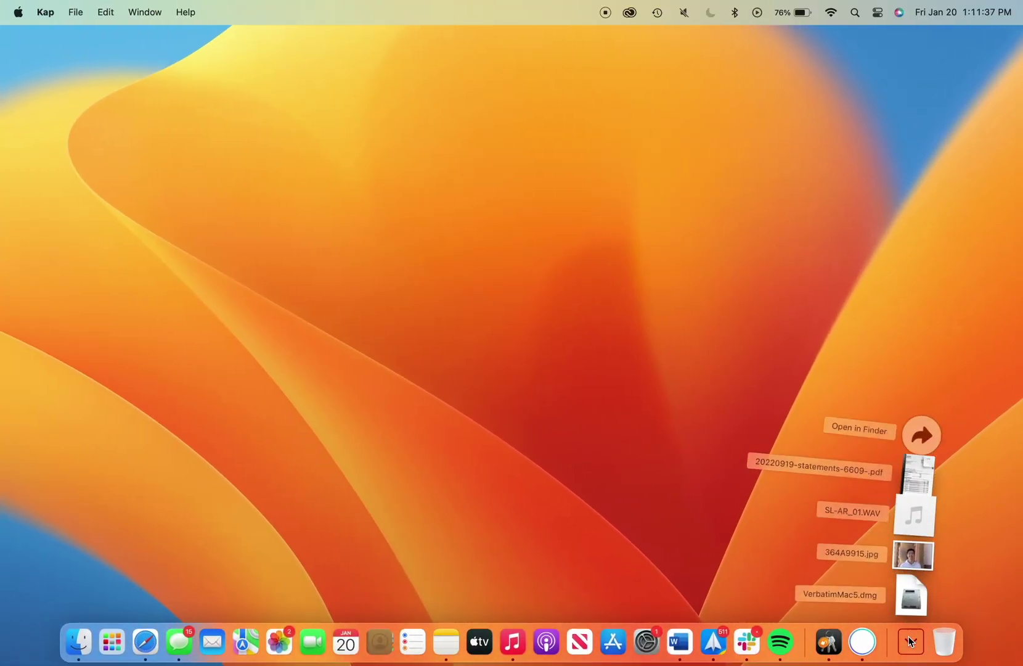
left_click(911, 589)
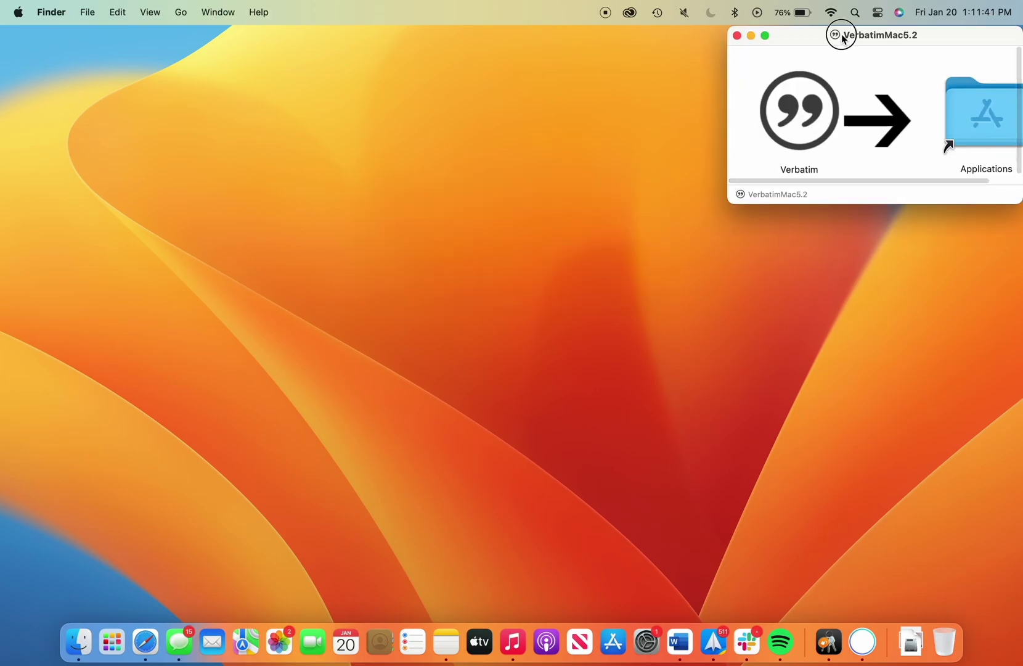
Copy Verbatim into the Applications folder and close the installer window.
left_click_drag(842, 35, 420, 191)
left_click(388, 268)
left_click_drag(365, 272, 551, 274)
left_click(536, 279)
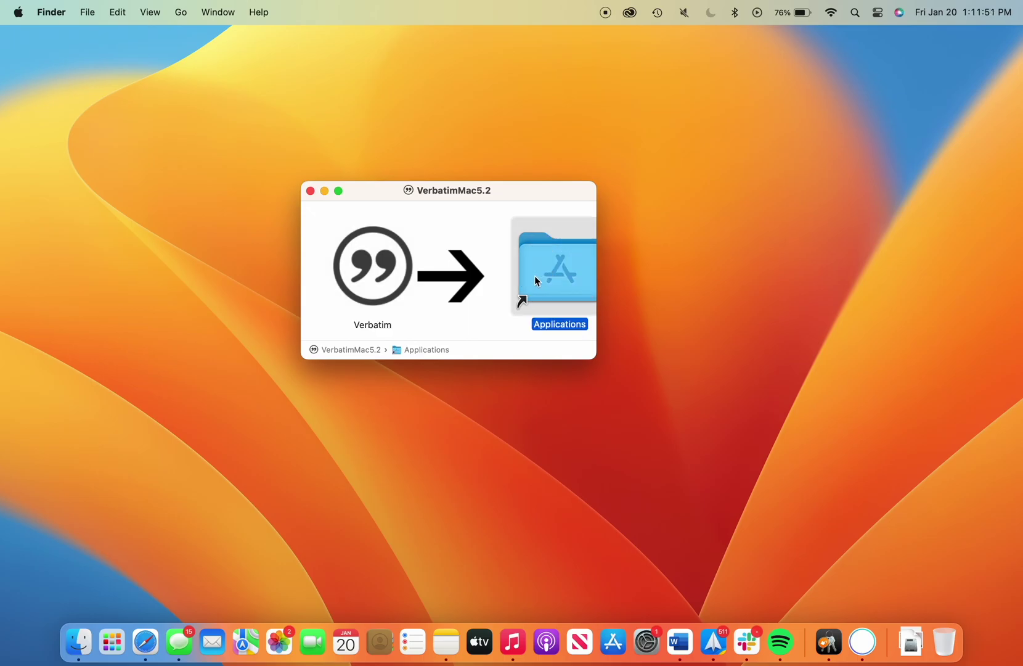
left_click(310, 190)
Launch Verbatim from Spotlight and dismiss the unverified developer warning.
left_click(856, 11)
type("verbatim")
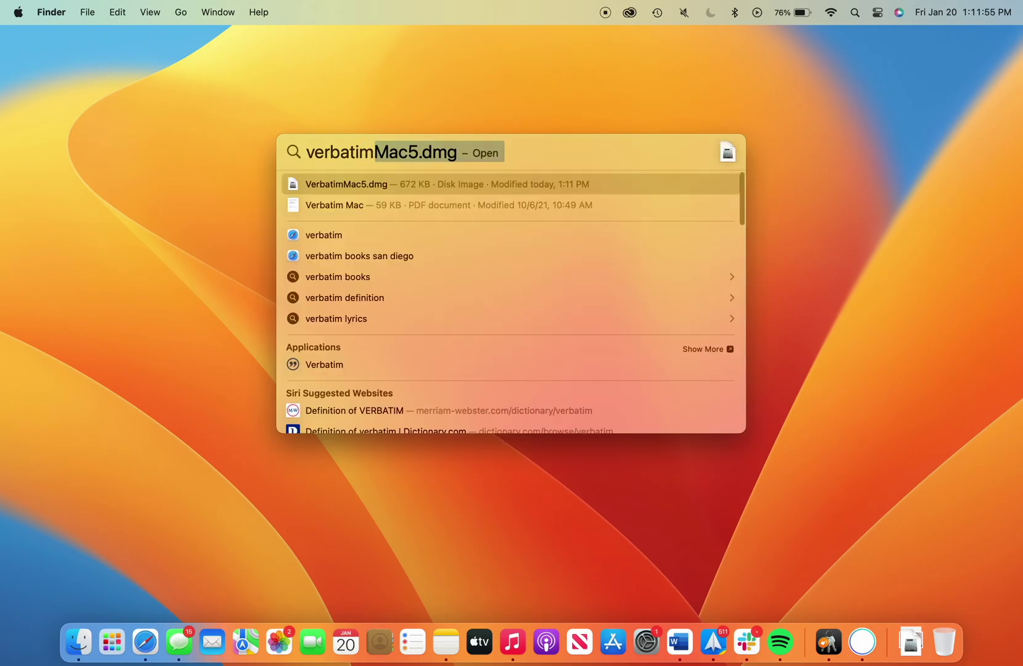
left_click(324, 364)
double_click(324, 366)
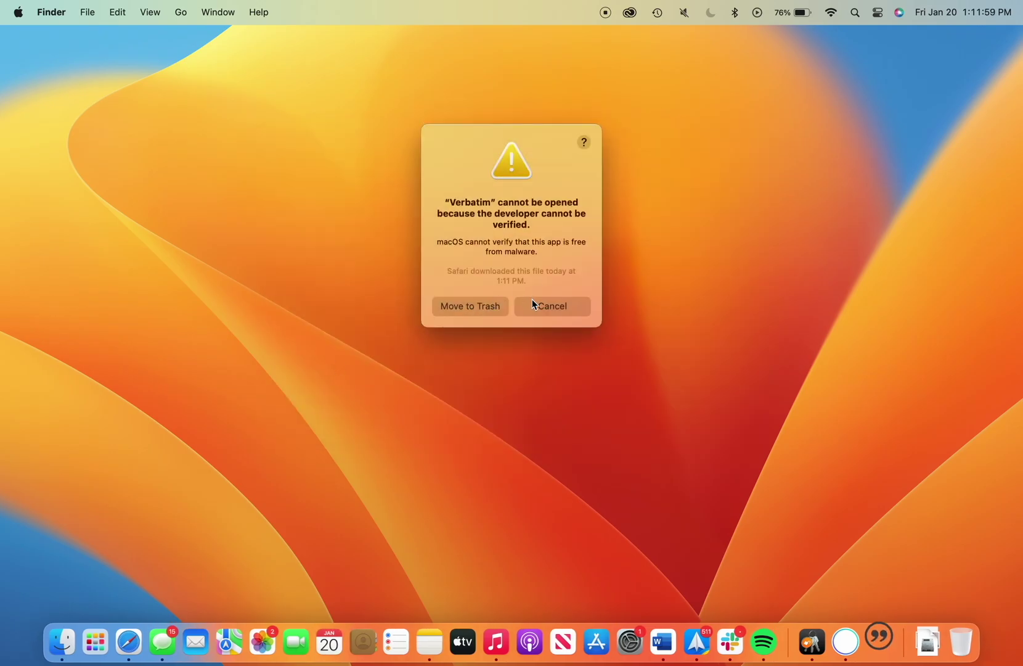
left_click(533, 304)
left_click(630, 642)
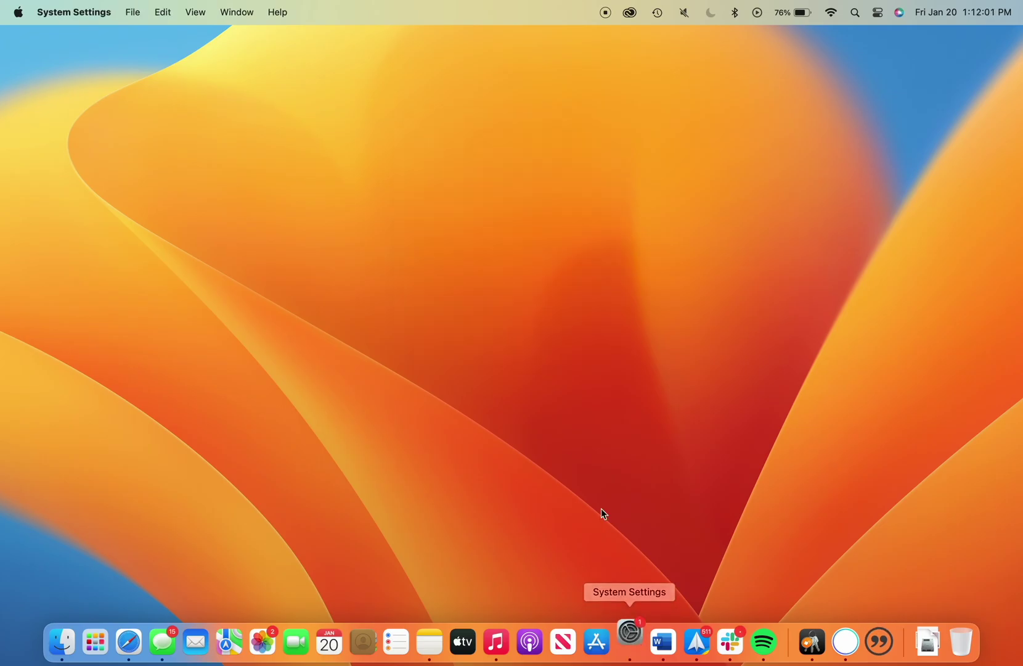
Use Gatekeeper settings to Open Anyway for Verbatim with the admin password, then confirm Open.
left_click(300, 116)
type("gat")
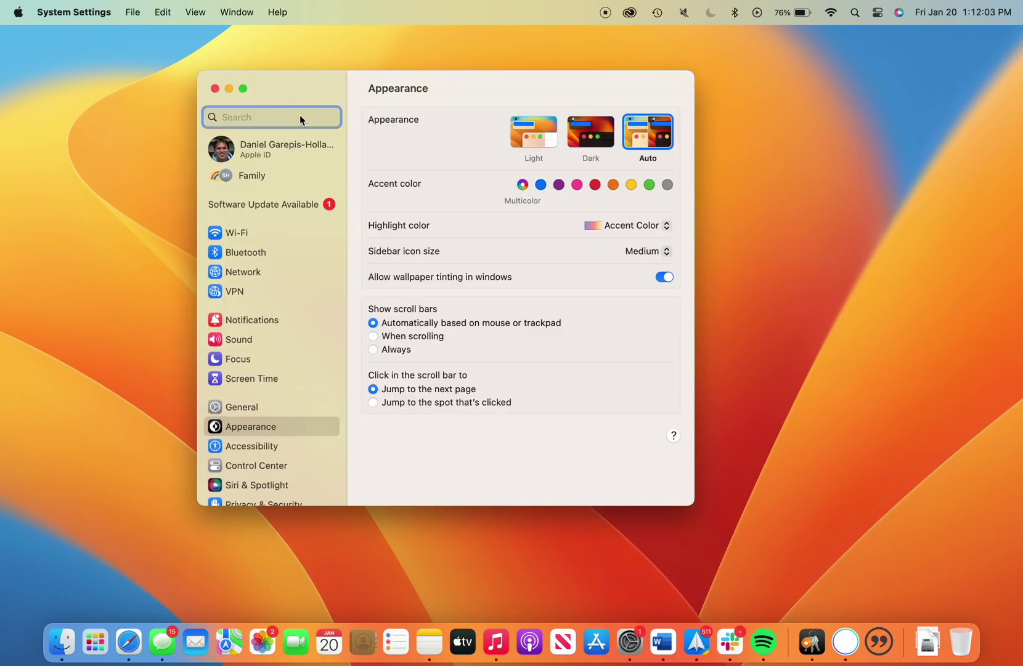
type("ekee")
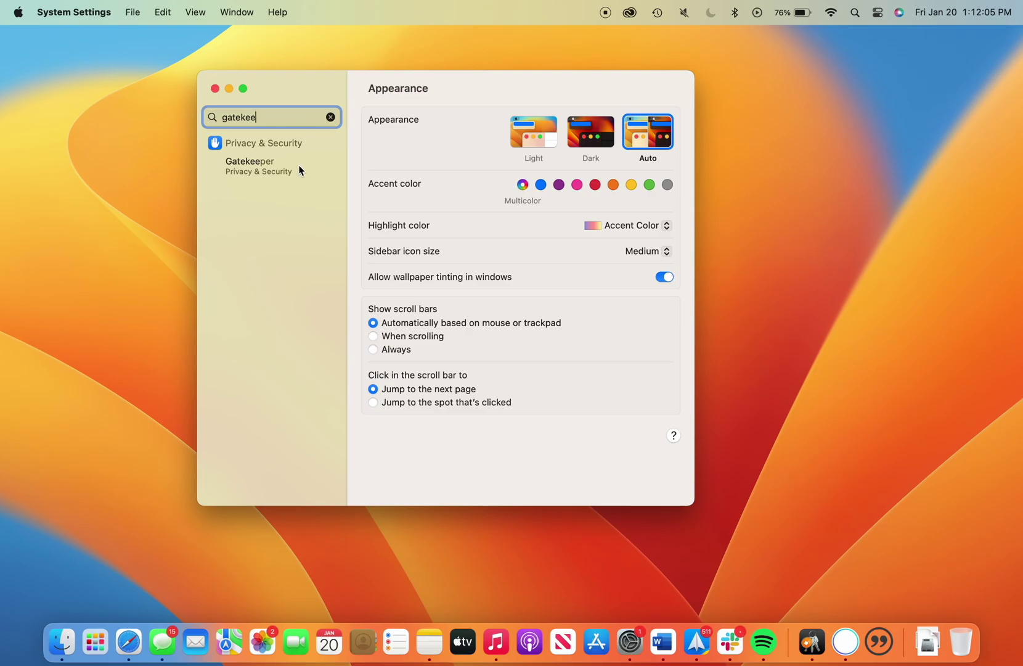
left_click(298, 164)
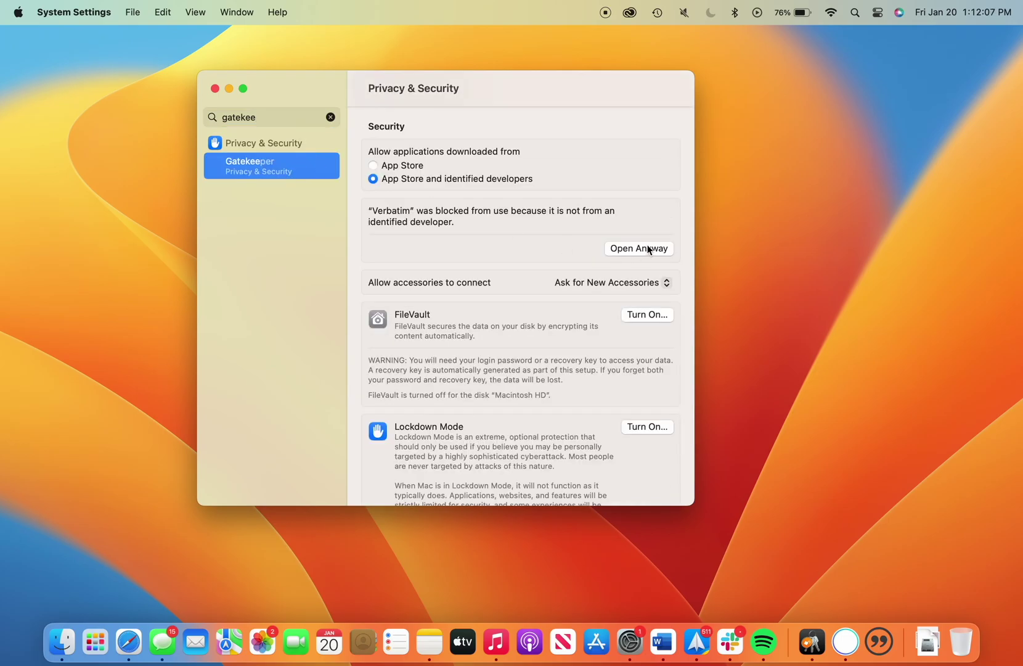
left_click(651, 251)
type("•••••••••••")
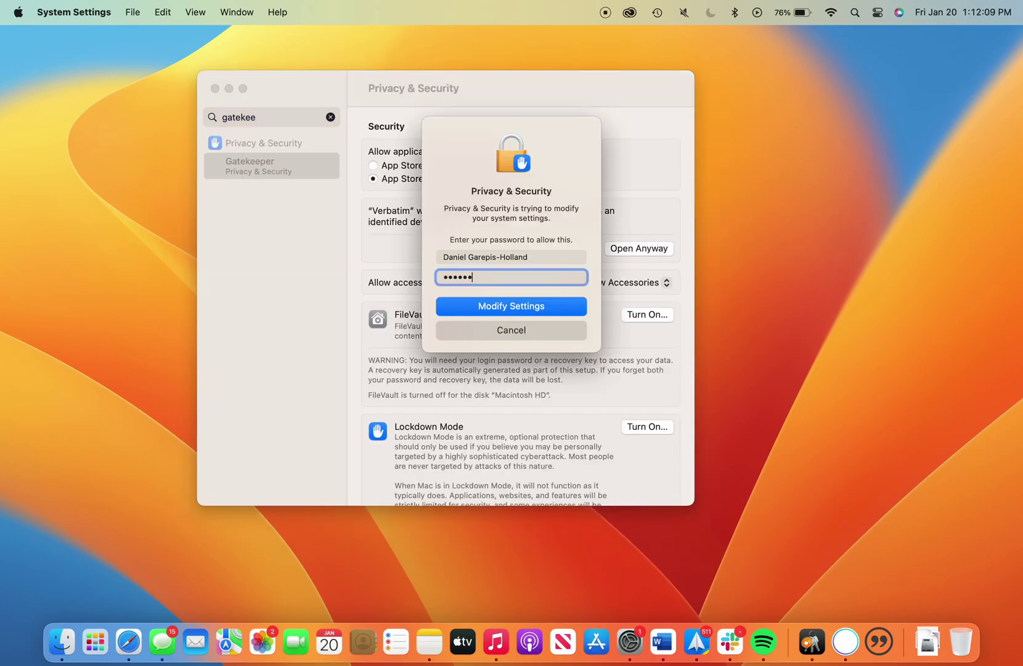
key("Return")
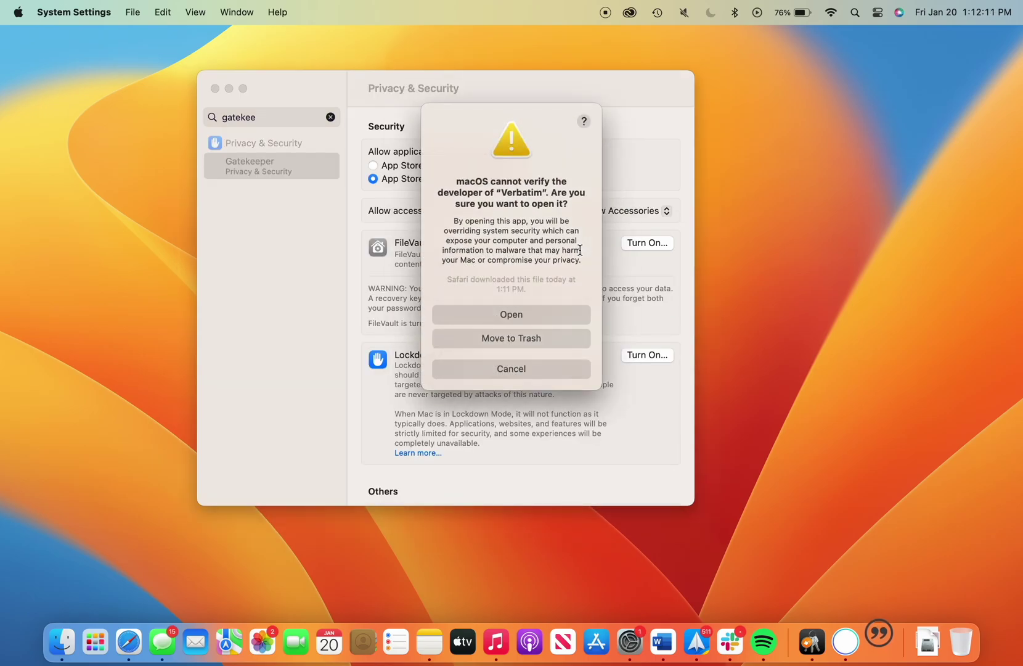
left_click(540, 317)
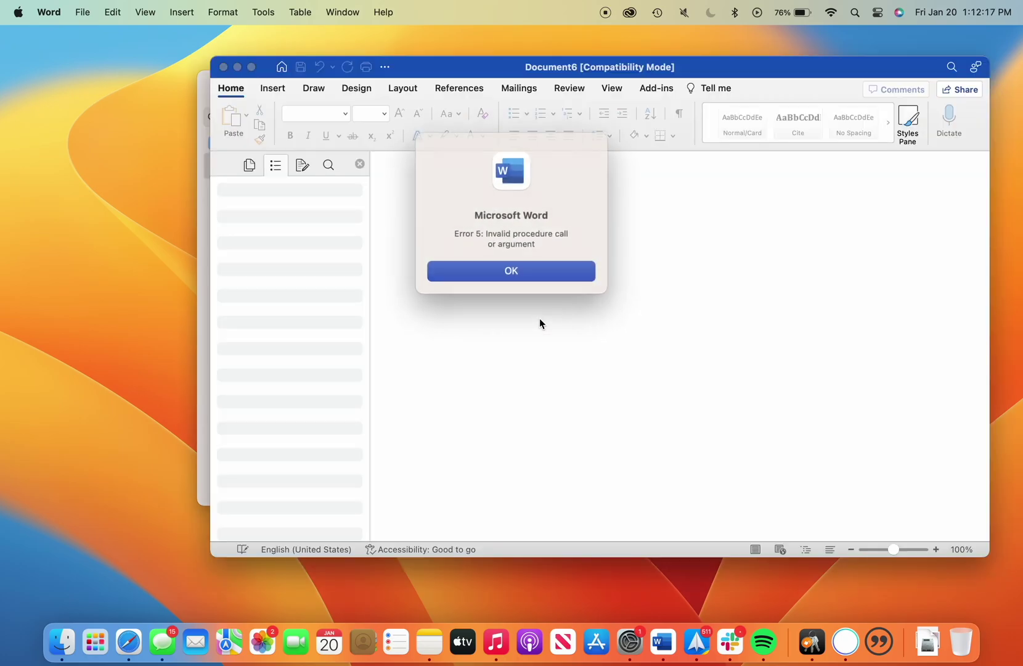
Dismiss the Word error, then in the Setup Wizard add the Normal template shortcut and choose HS defaults.
left_click(532, 268)
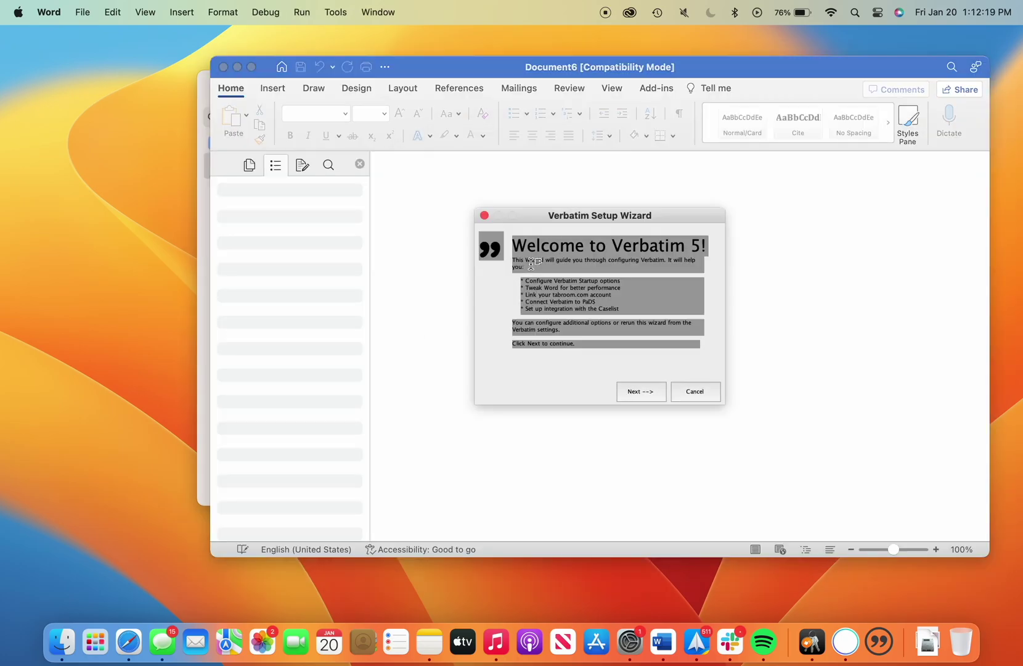
left_click_drag(579, 211, 489, 206)
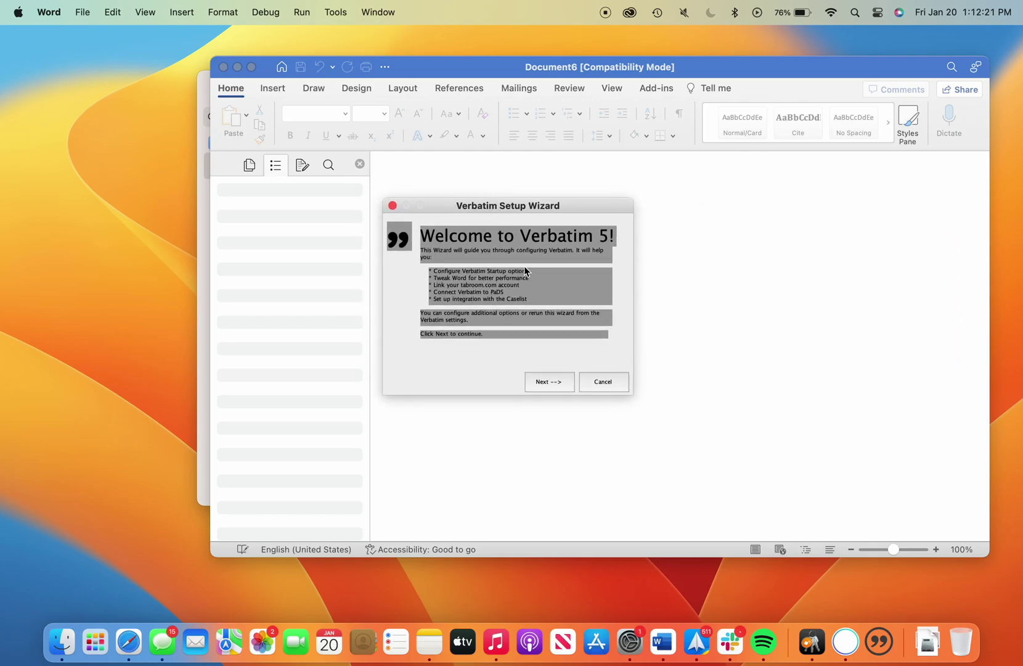
left_click(560, 384)
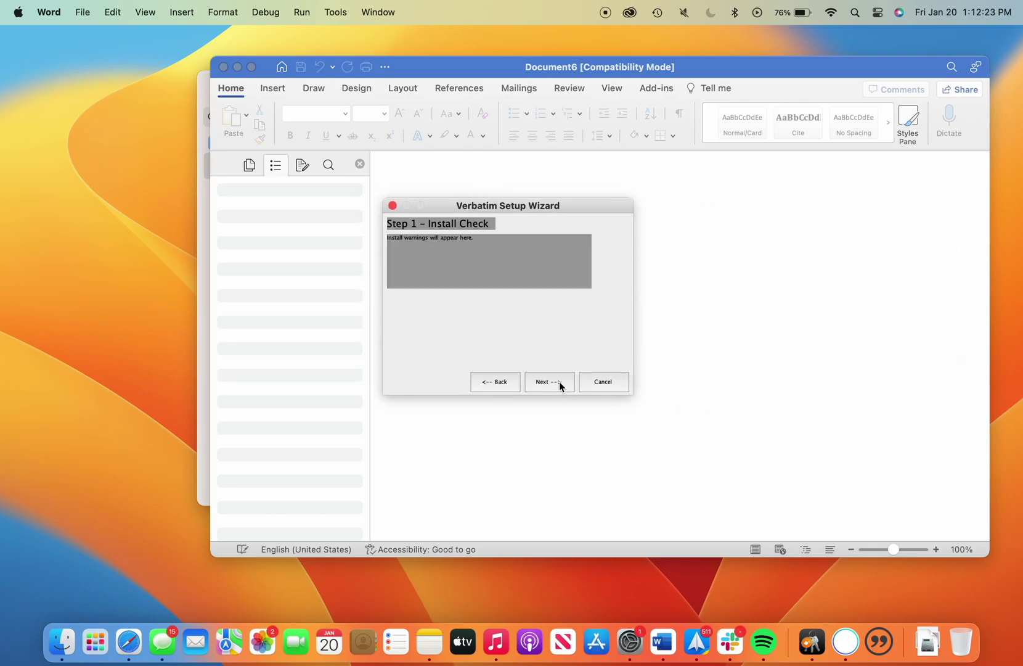
left_click(560, 384)
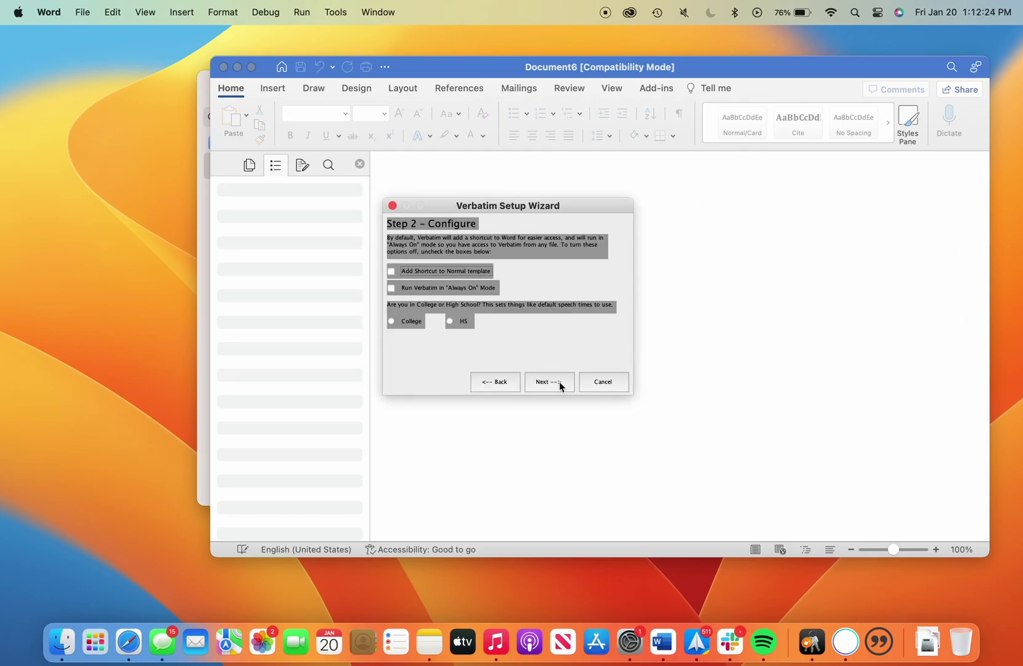
left_click(472, 272)
left_click(467, 322)
Skip the accounts, PaDS and Caselist steps, finish setup, and dismiss the follow-up alerts.
left_click(551, 383)
left_click(551, 383)
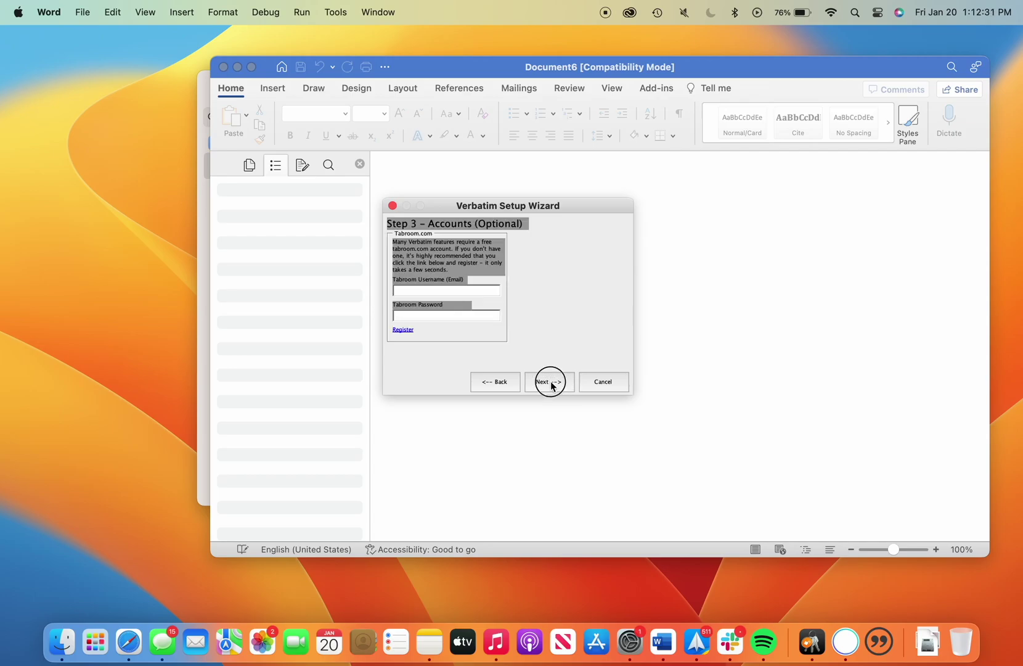
left_click(551, 383)
left_click(551, 383)
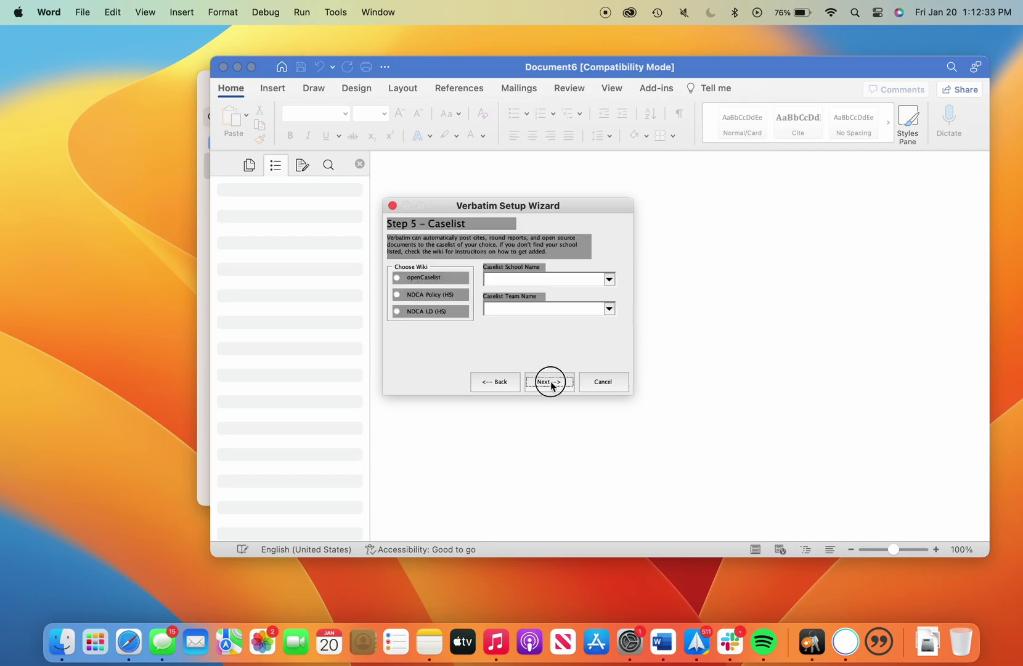
left_click(551, 382)
left_click(544, 372)
left_click(530, 262)
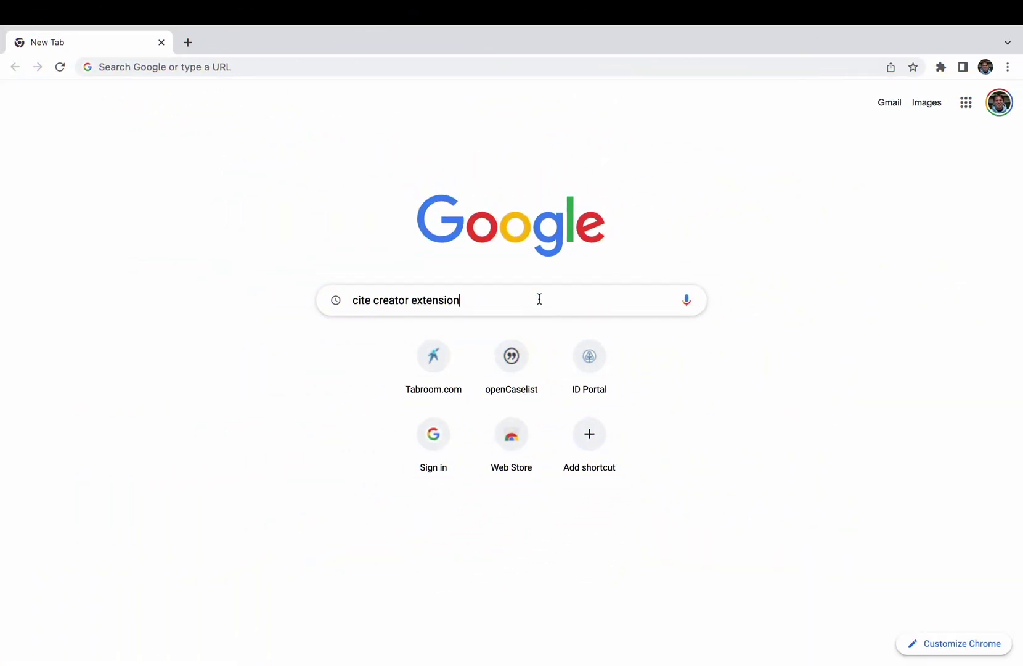
Search for Cite Creator and add the extension to Chrome from the Web Store.
key("Return")
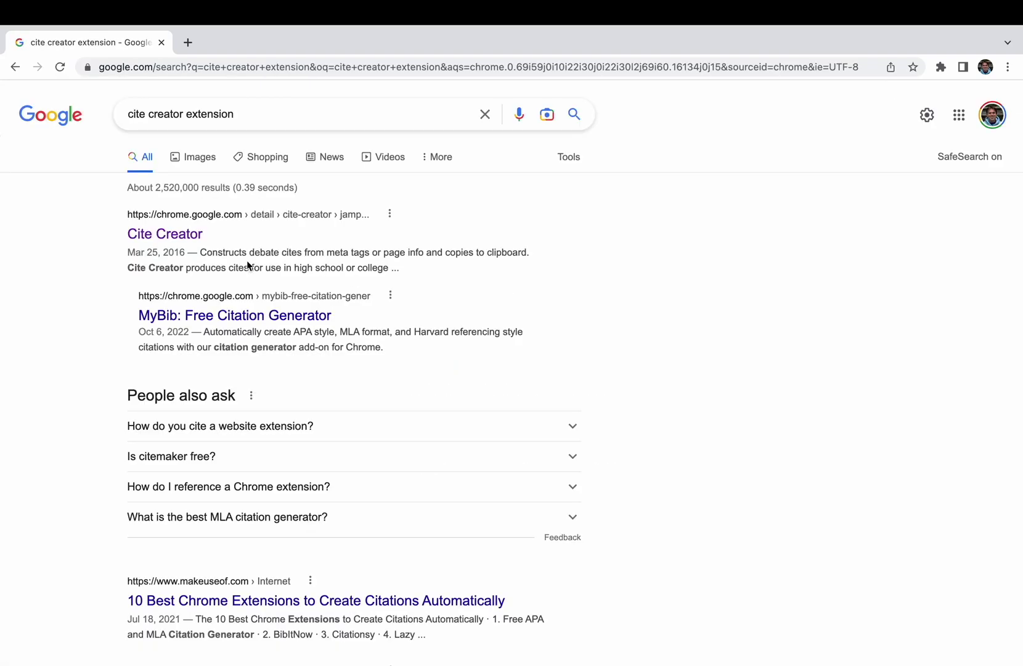
left_click(173, 235)
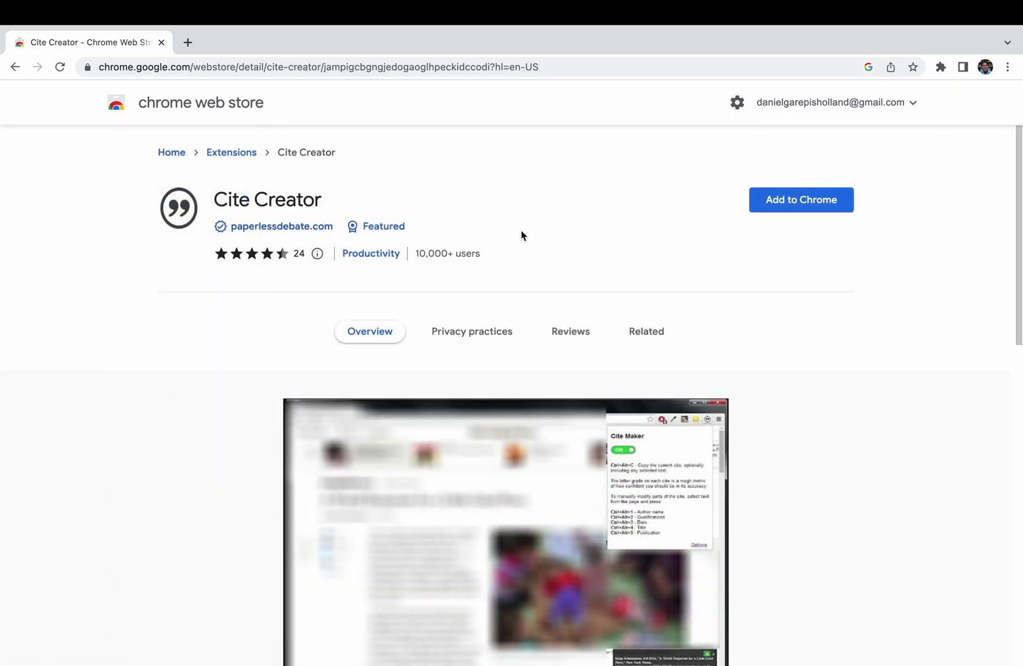
left_click(815, 212)
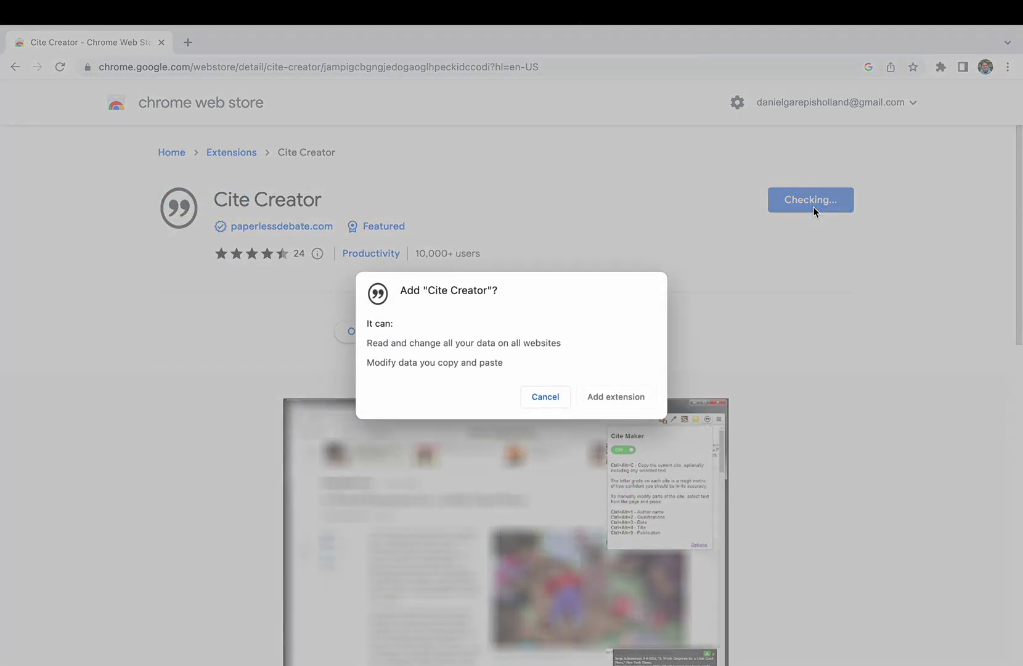
left_click(615, 405)
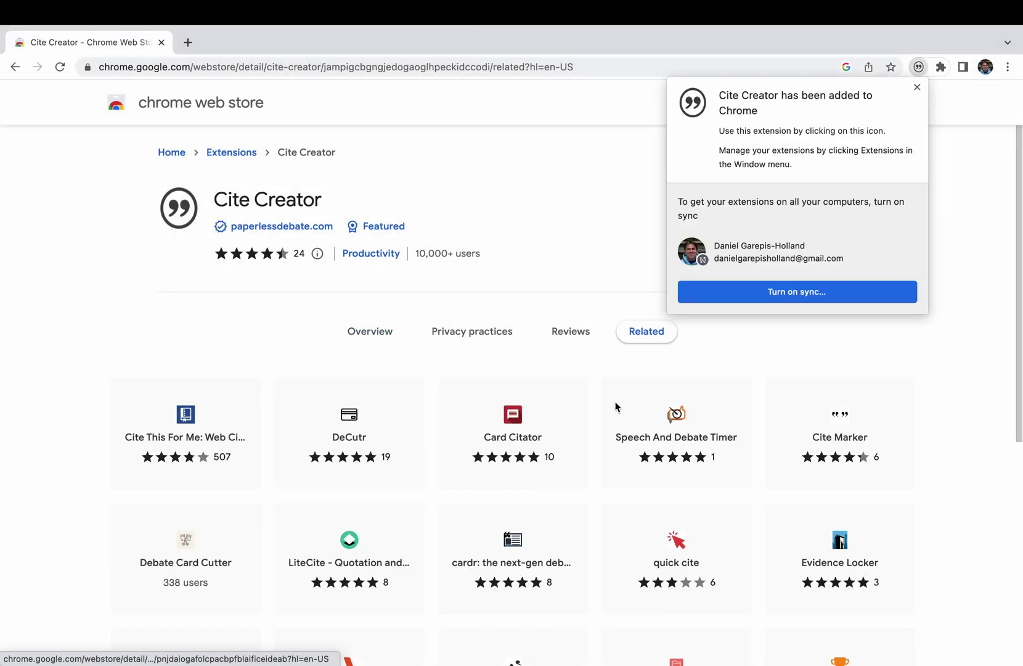
Pin Cite Creator to the Chrome toolbar and open its full settings page.
left_click(916, 88)
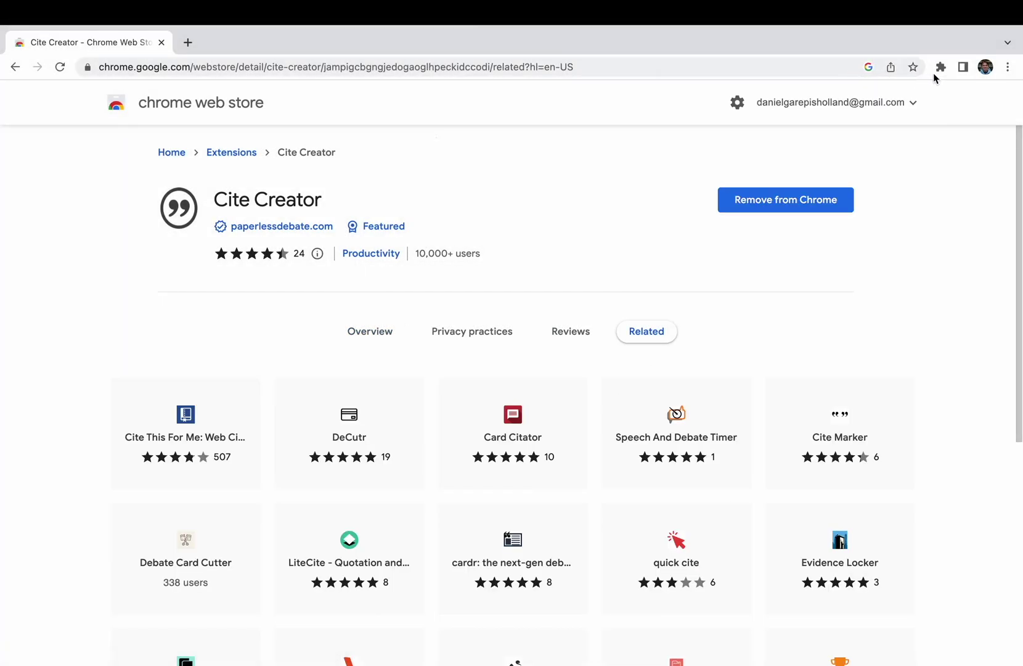
left_click(941, 67)
left_click(908, 167)
left_click(862, 167)
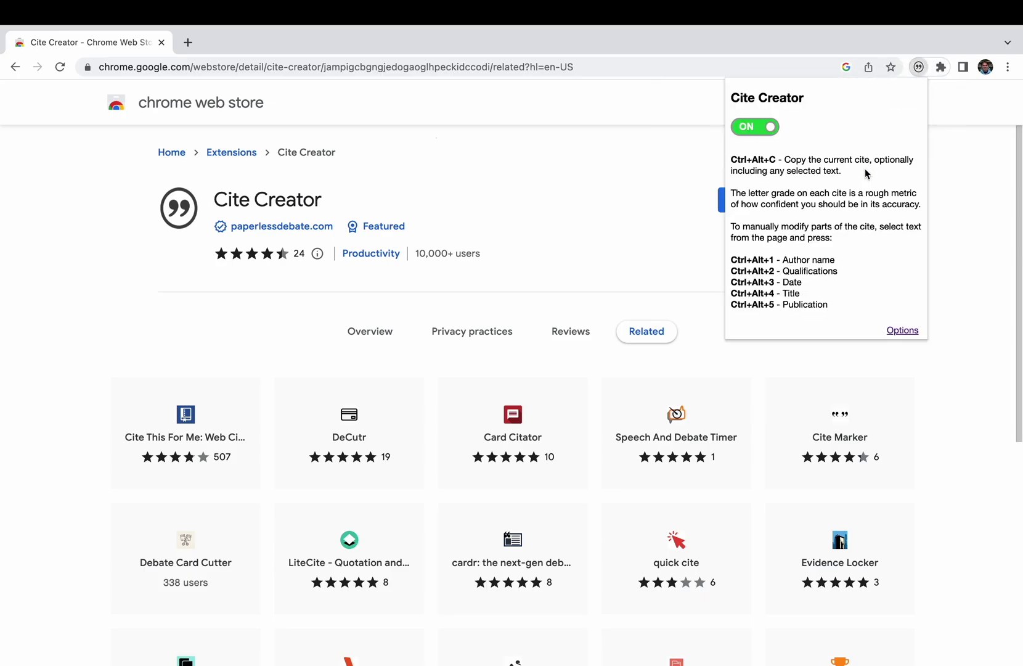
left_click(904, 331)
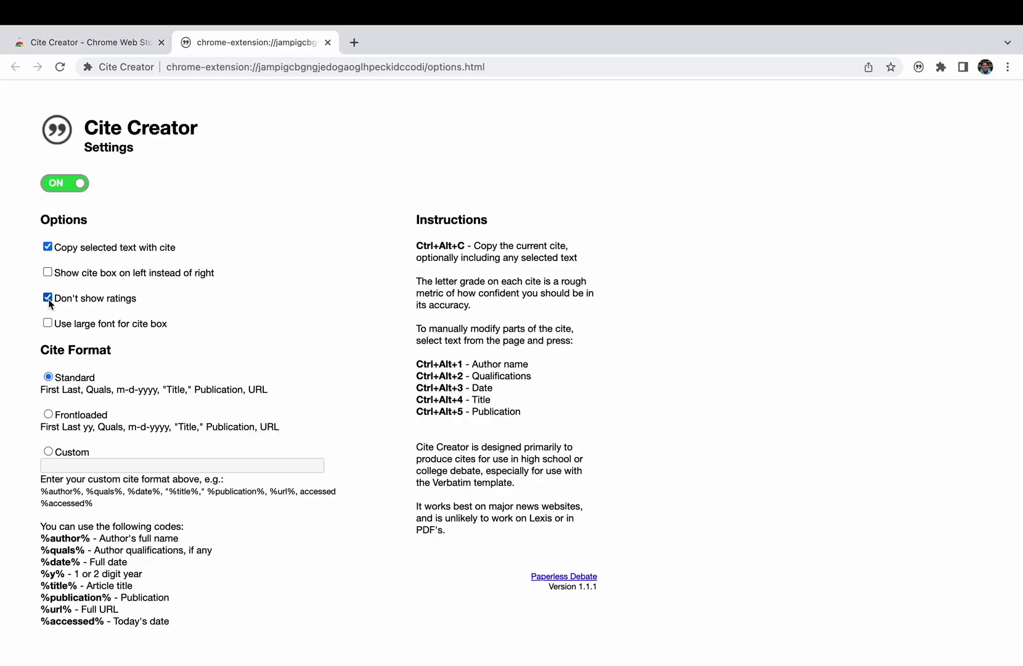
Set a Custom cite format with '%y%,' after %author% and '| ' plus the user's initials at the end.
left_click(49, 453)
left_click_drag(92, 503, 17, 464)
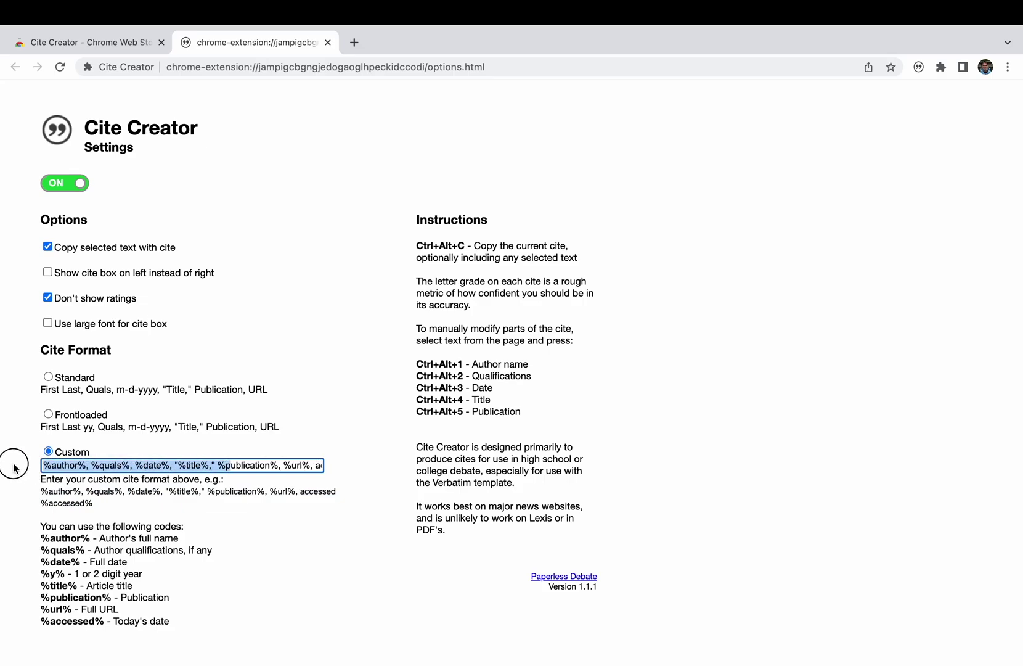
left_click(92, 465)
key("BackSpace")
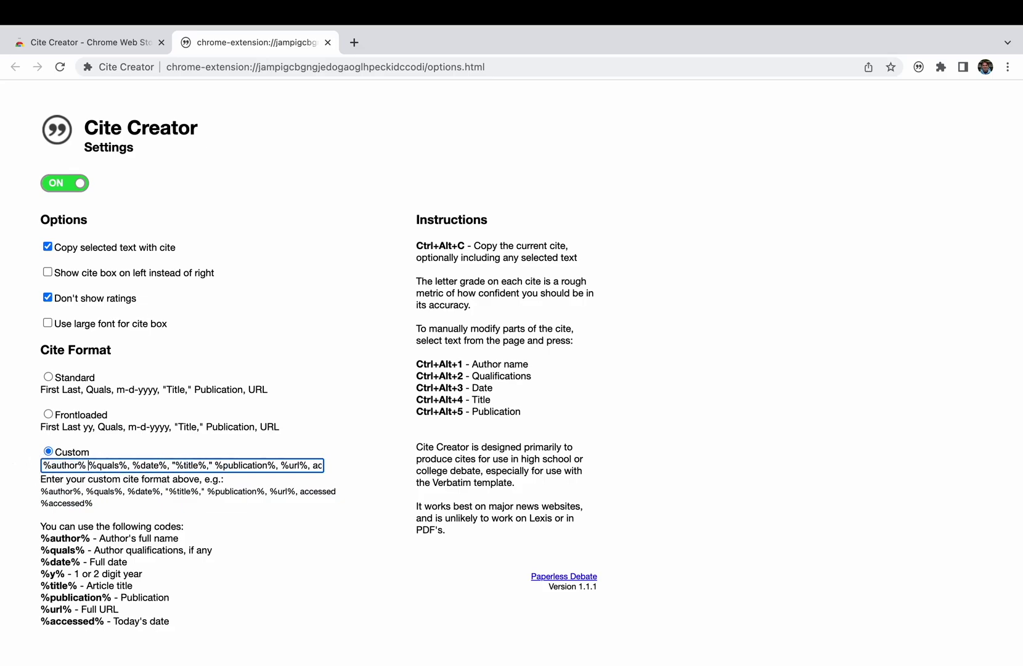
type("%y%")
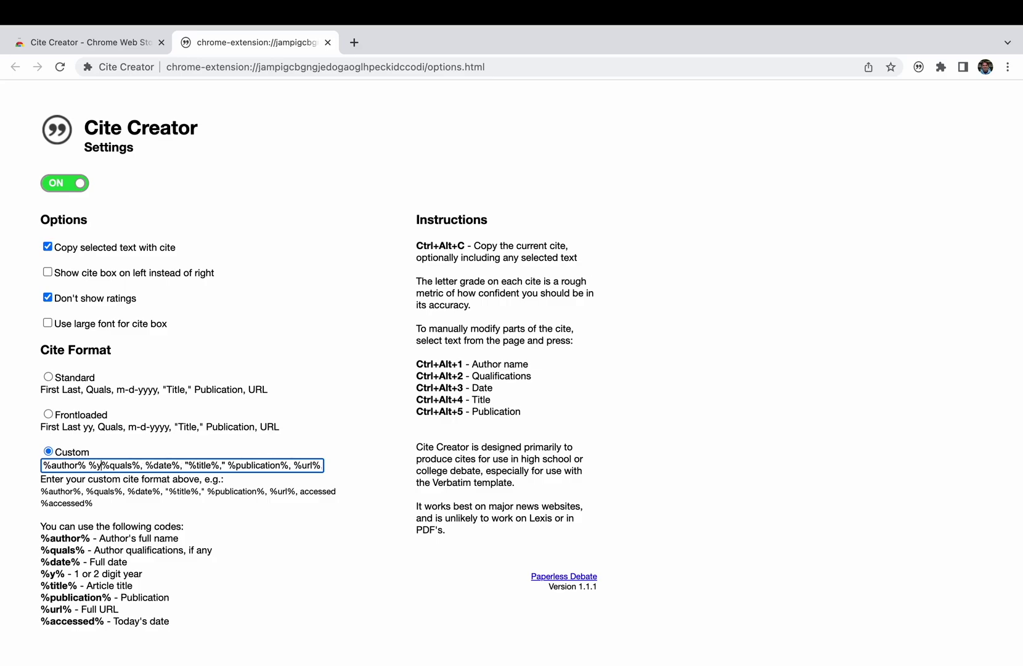
type(",")
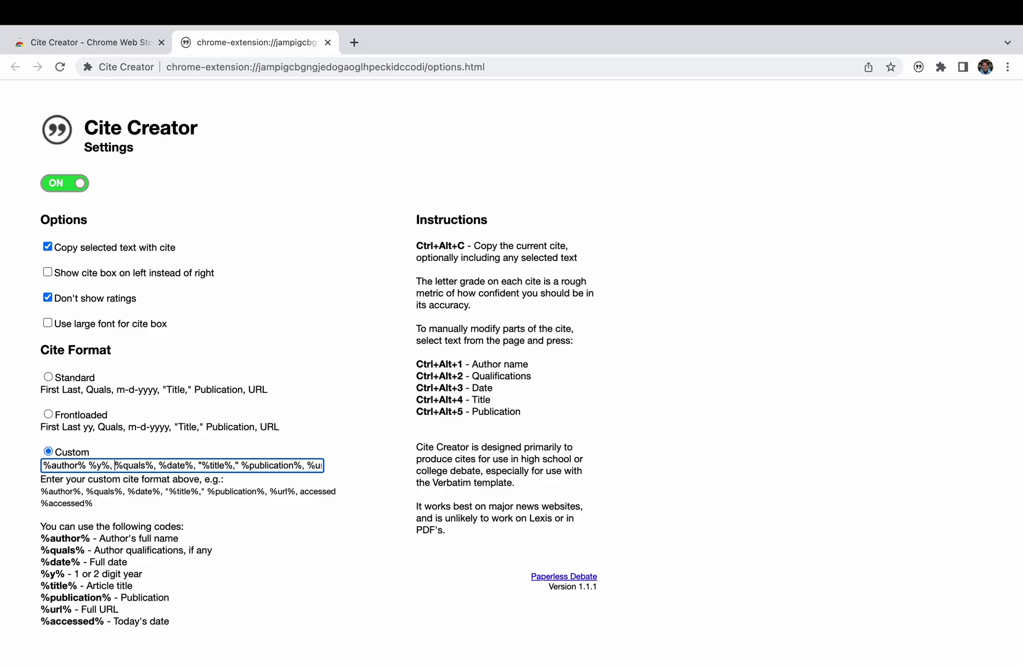
left_click_drag(112, 463, 354, 468)
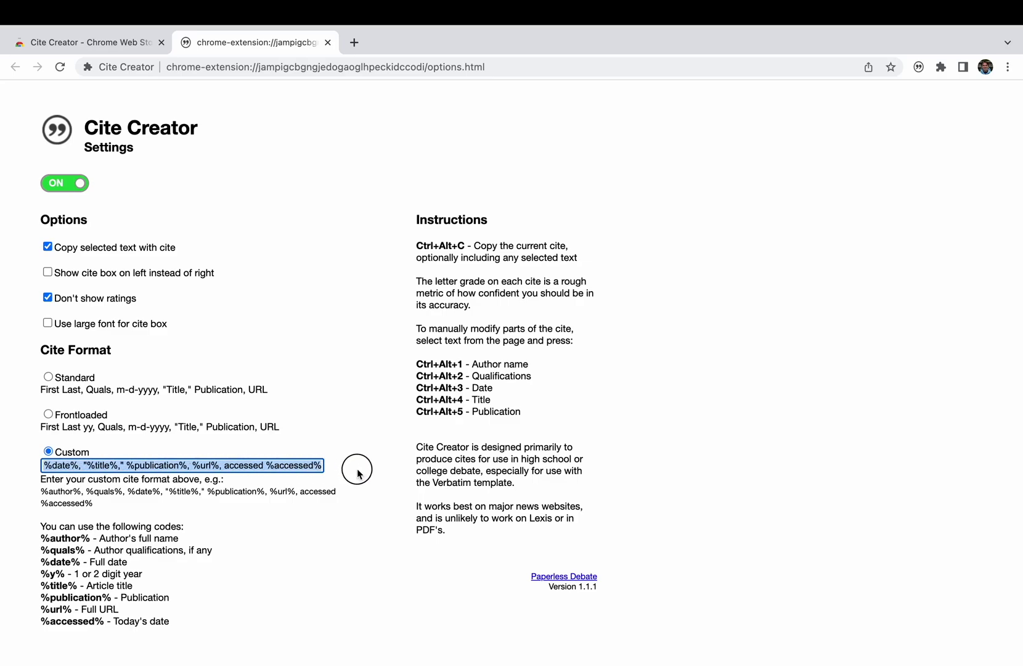
key("Right")
type("| DG")
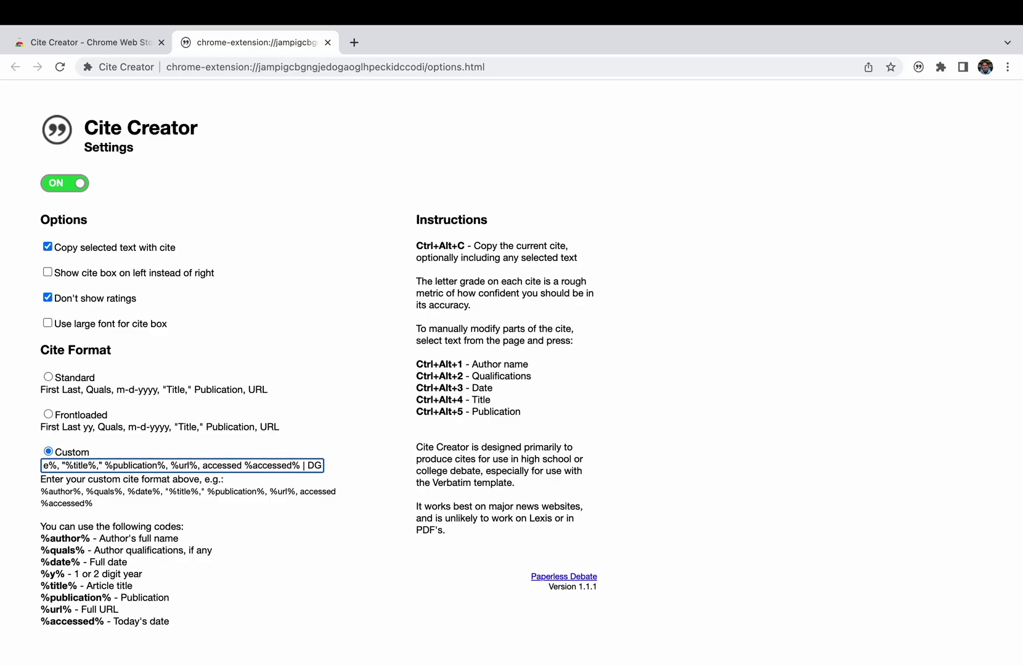
left_click(379, 453)
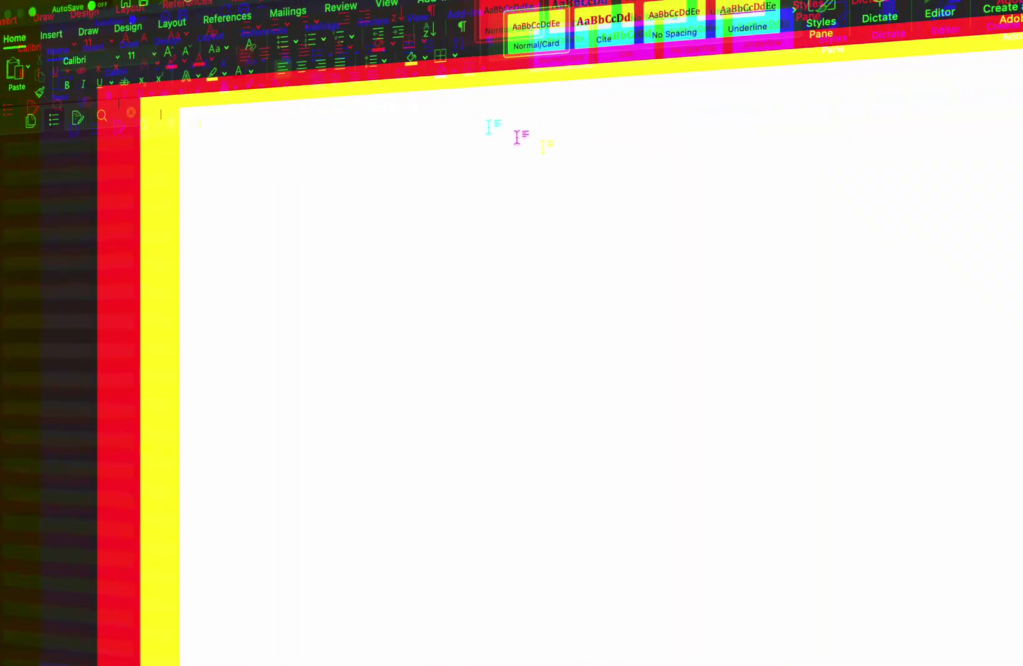
left_click(449, 63)
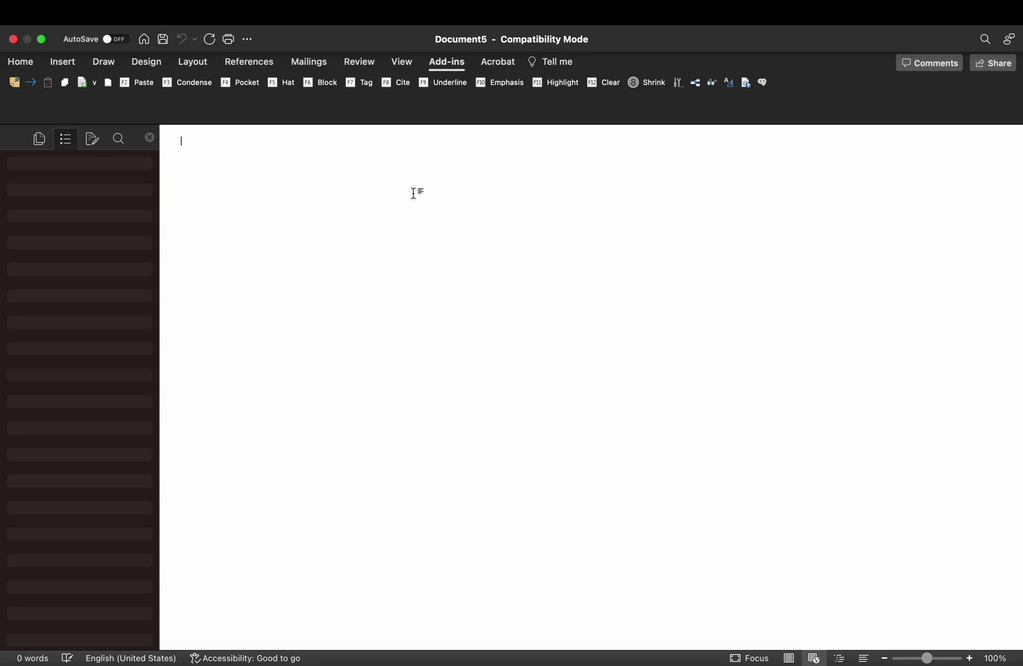
Add an 'Aff Contentions' pocket, then hats for the user's contentions and 'Unions Harmed'.
left_click(252, 89)
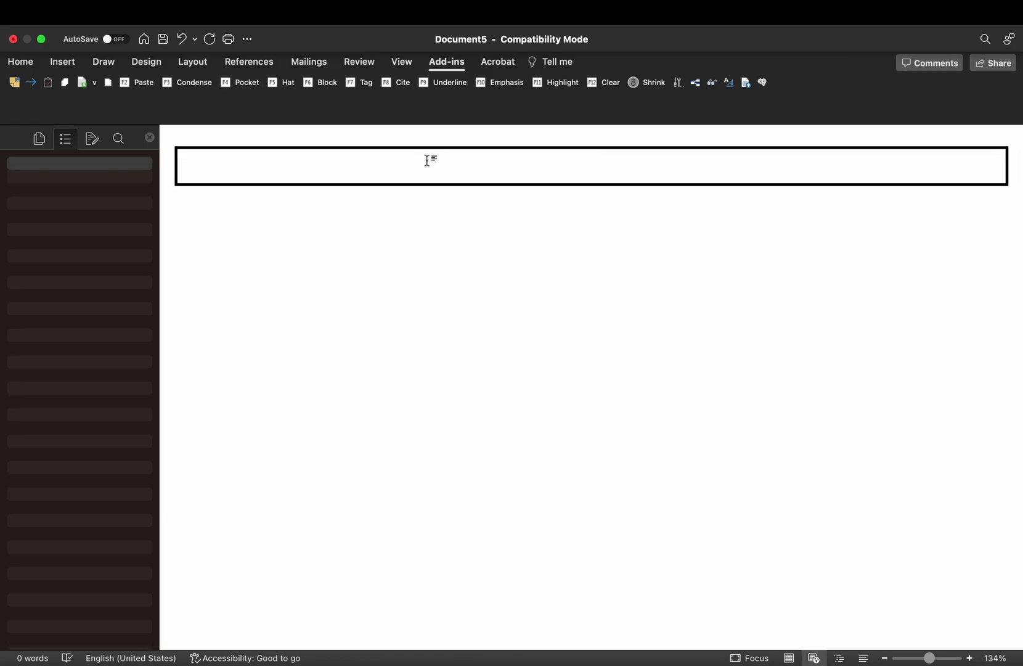
type("Aff Contentions")
key("Return")
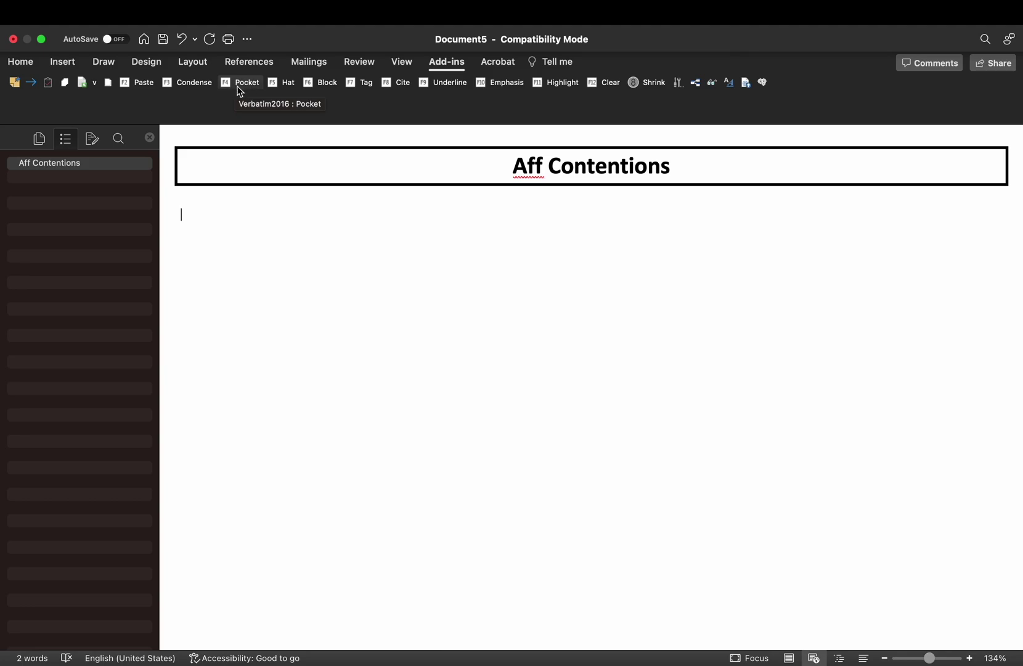
left_click(287, 85)
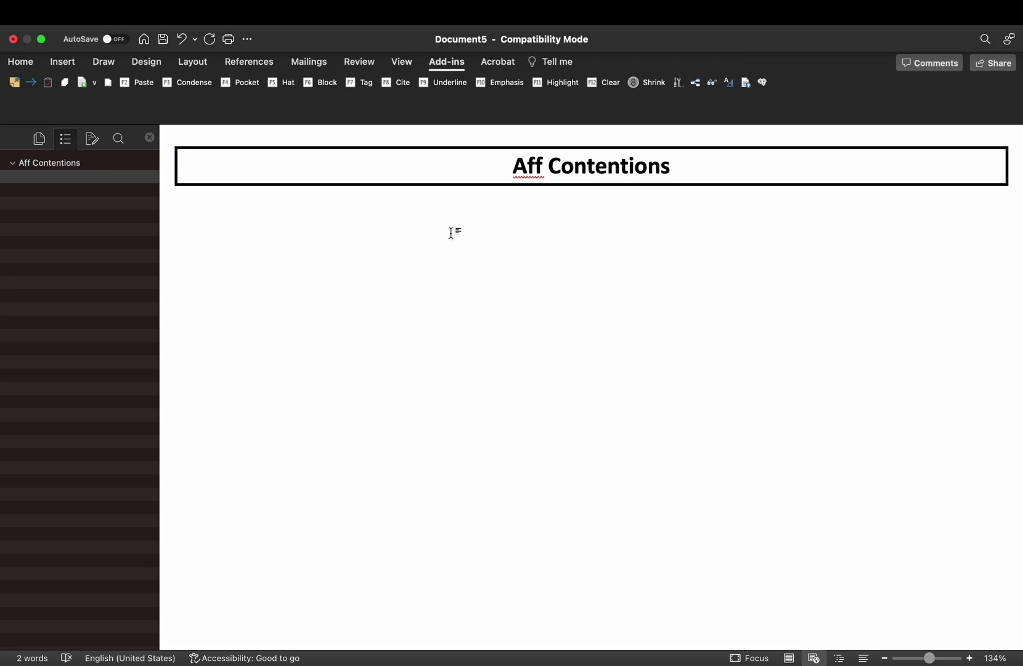
type("Daniel")
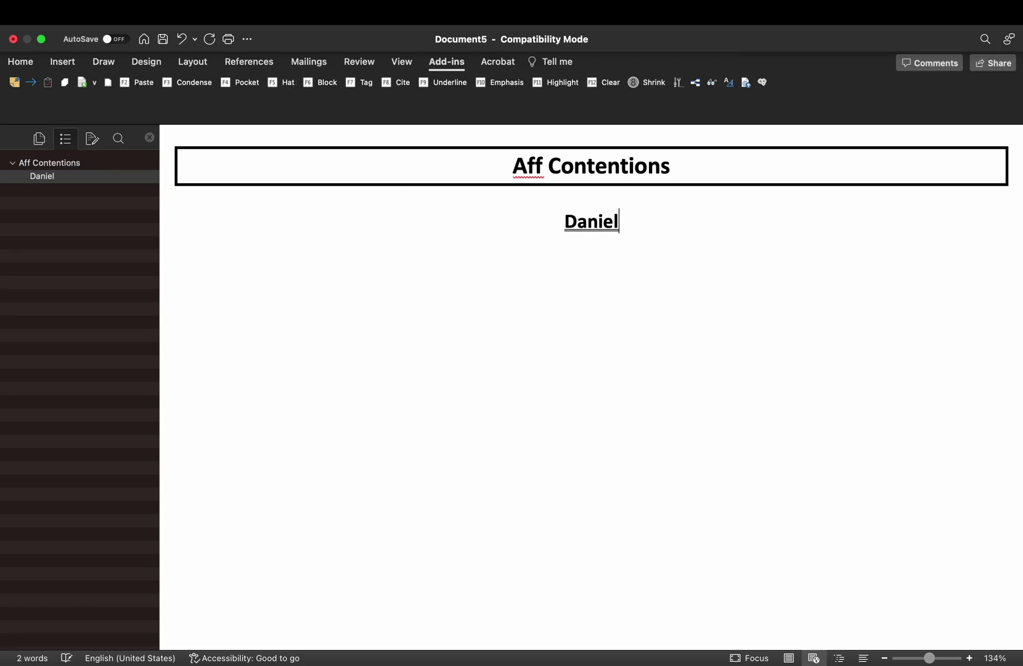
type("'s Contentions")
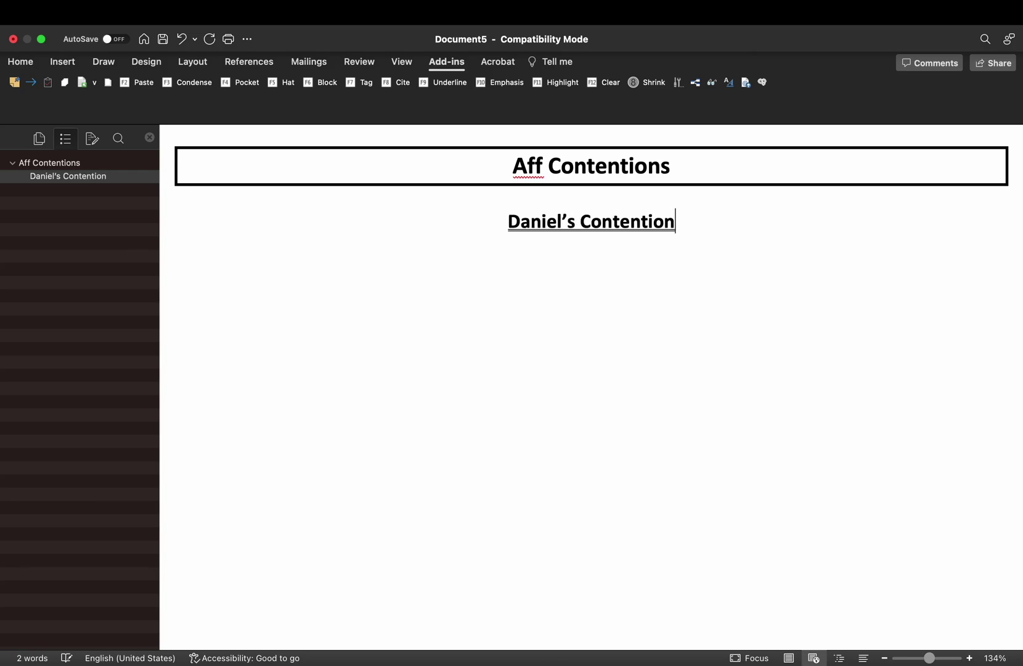
key("Return")
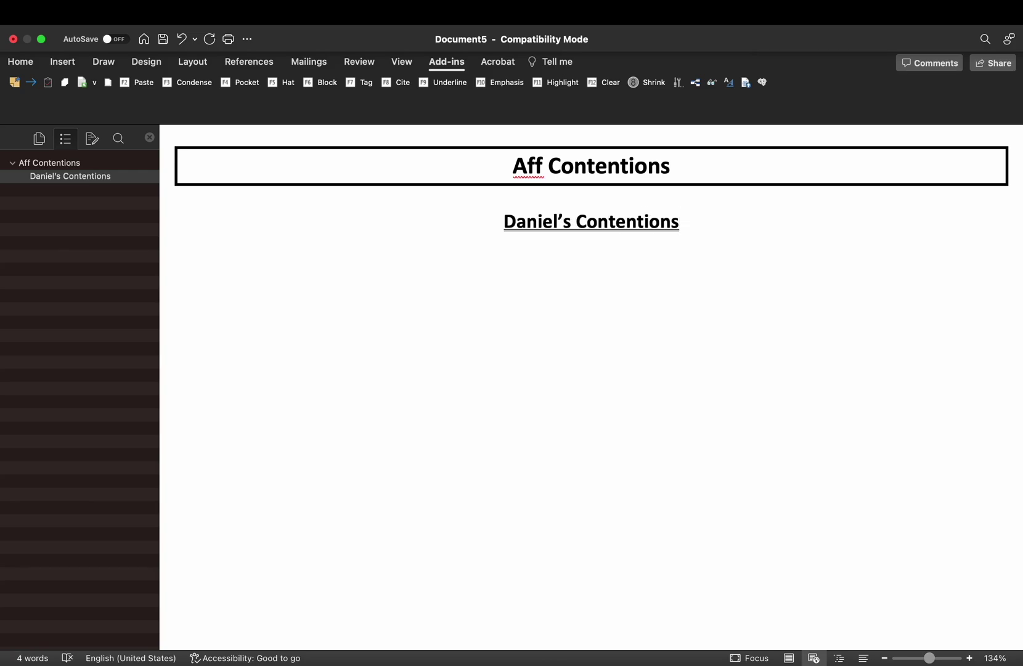
left_click(288, 86)
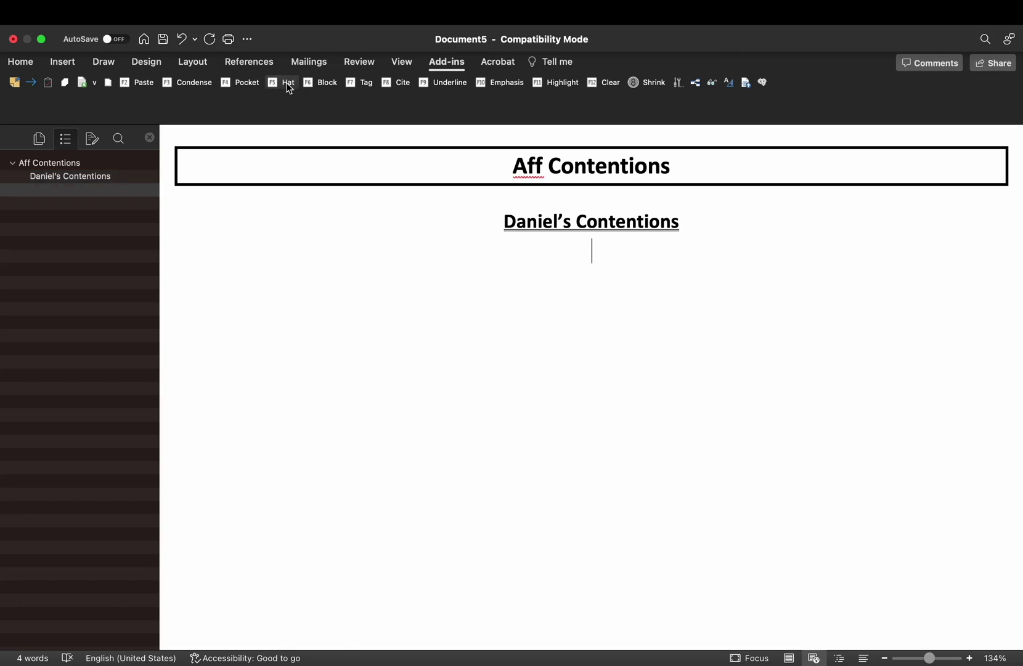
type("Unions Harmed")
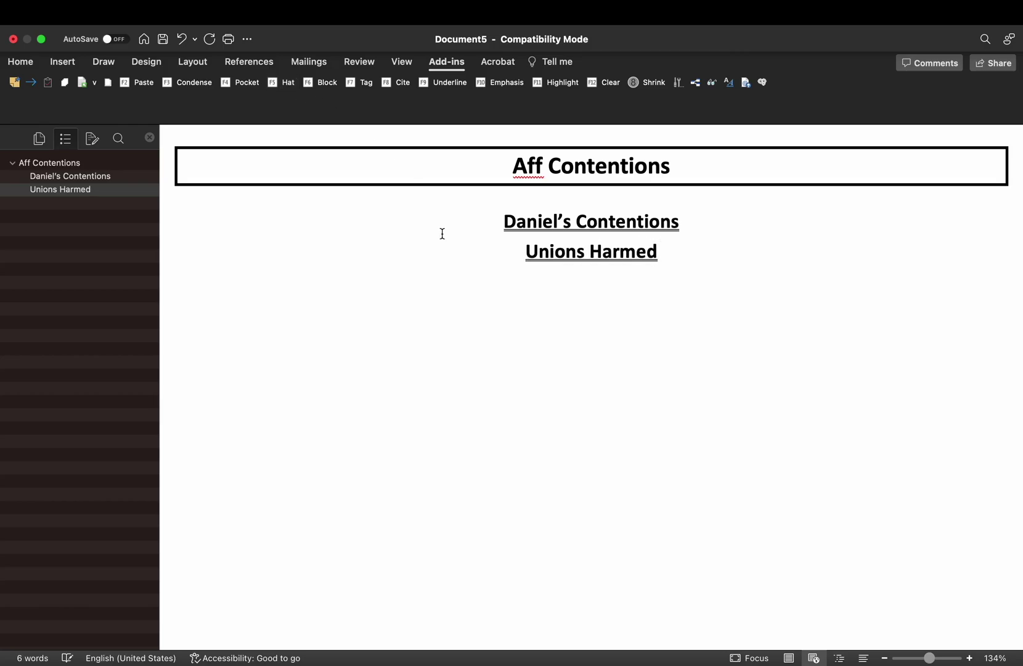
key("ctrl+Right")
Copy the Axios right-to-work article body with its Cite Creator citation, then return to Word.
scroll(460, 311, "down", 3)
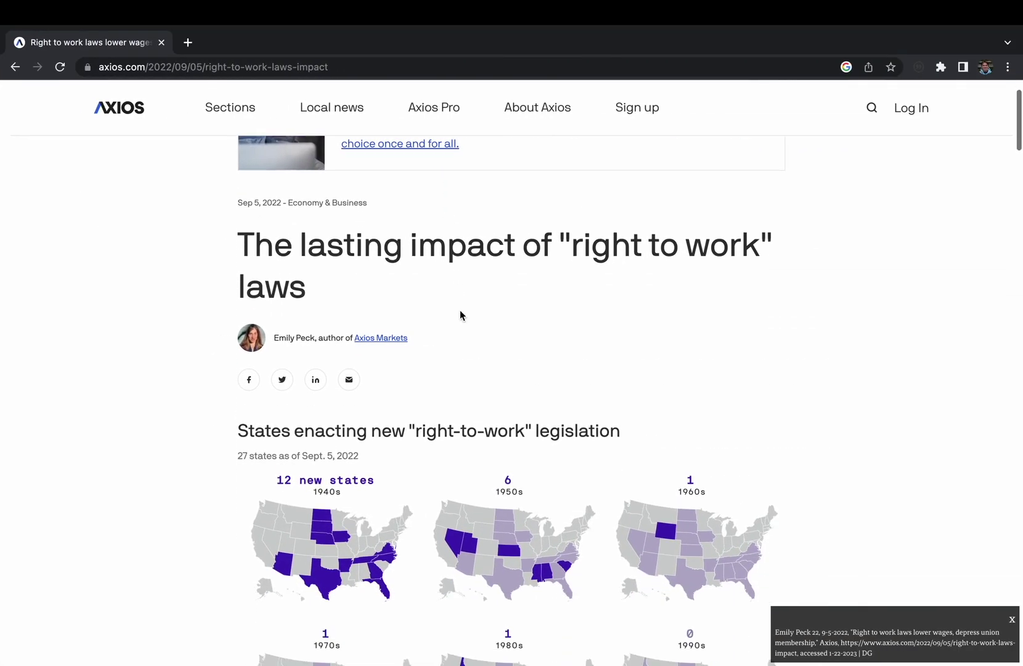
scroll(460, 311, "down", 5)
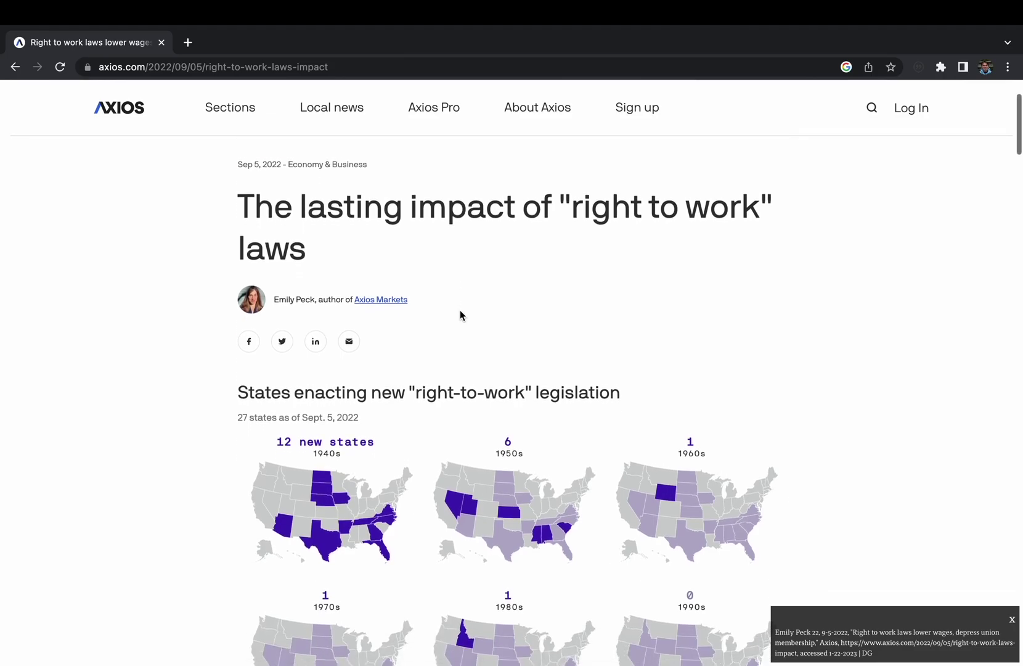
scroll(460, 314, "down", 15)
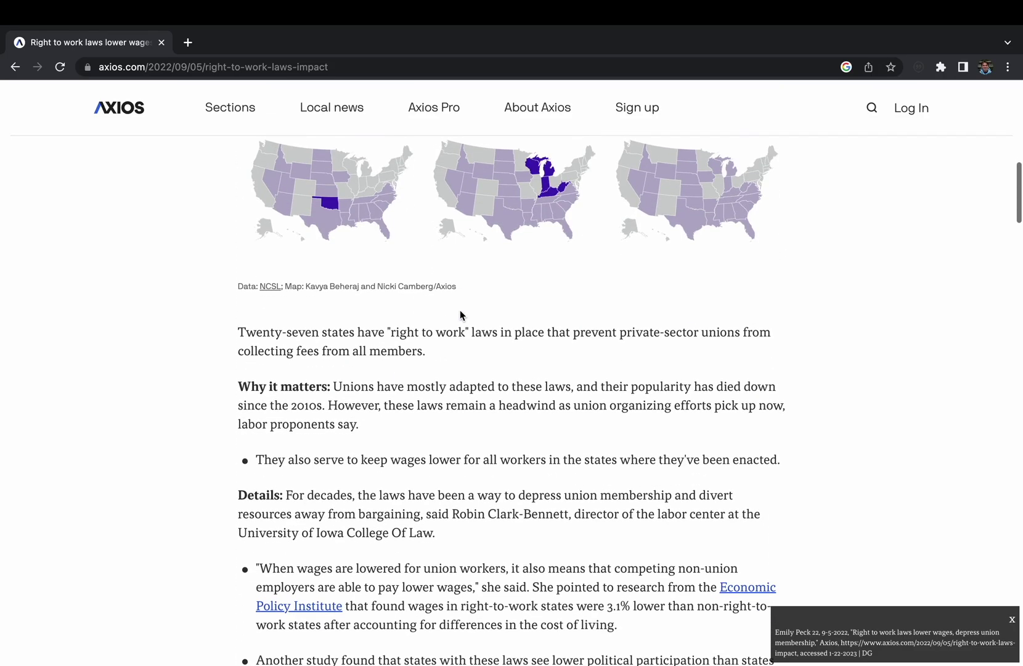
scroll(464, 509, "down", 12)
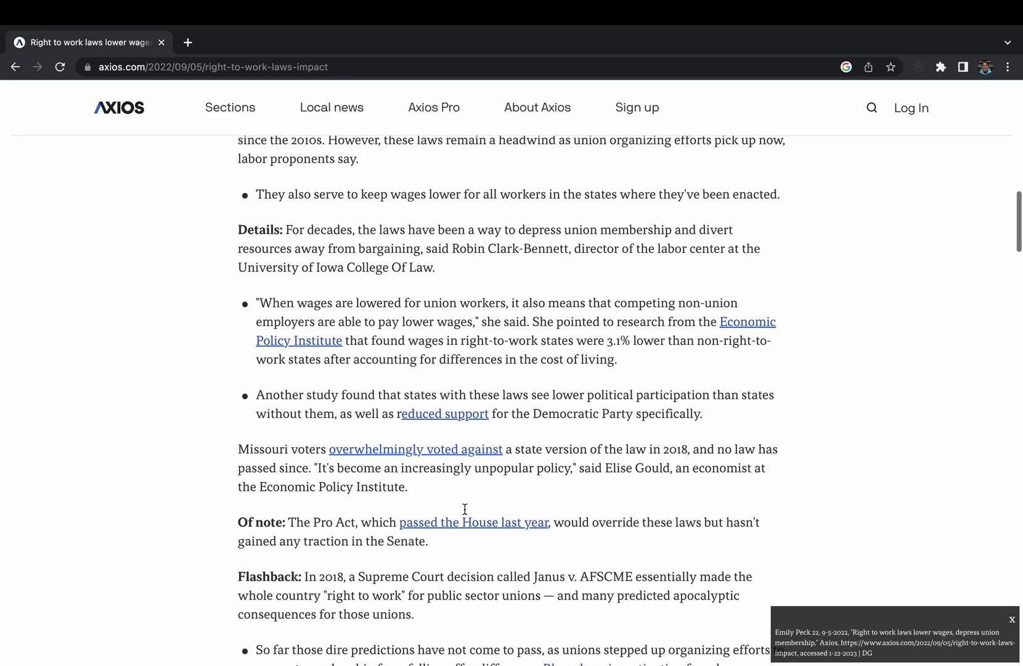
scroll(464, 508, "down", 18)
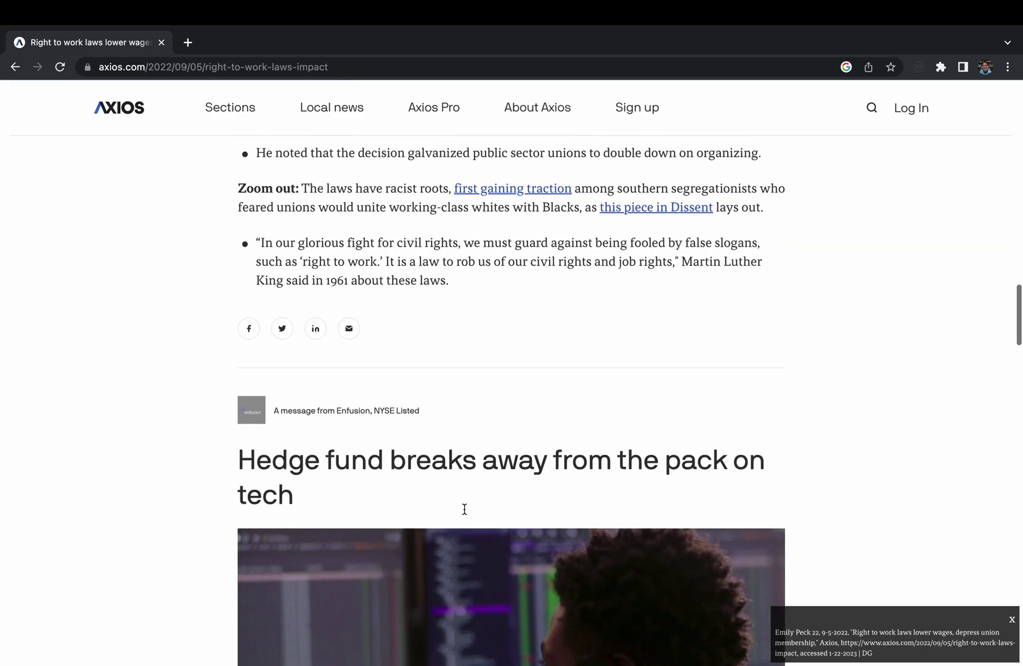
scroll(464, 506, "up", 17)
left_click_drag(612, 424, 236, 371)
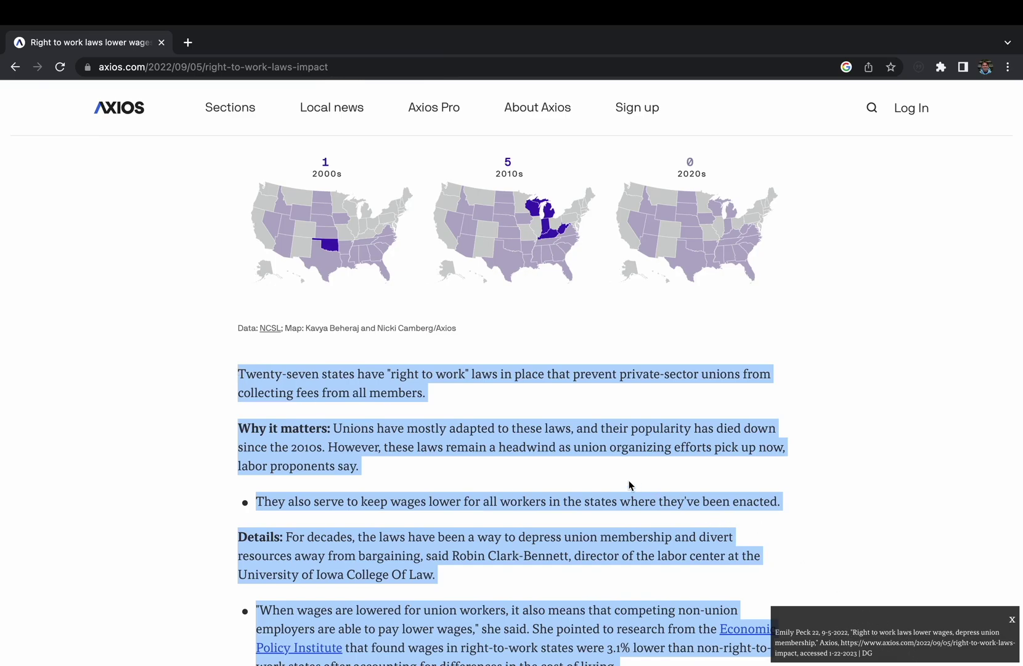
key("ctrl+Left")
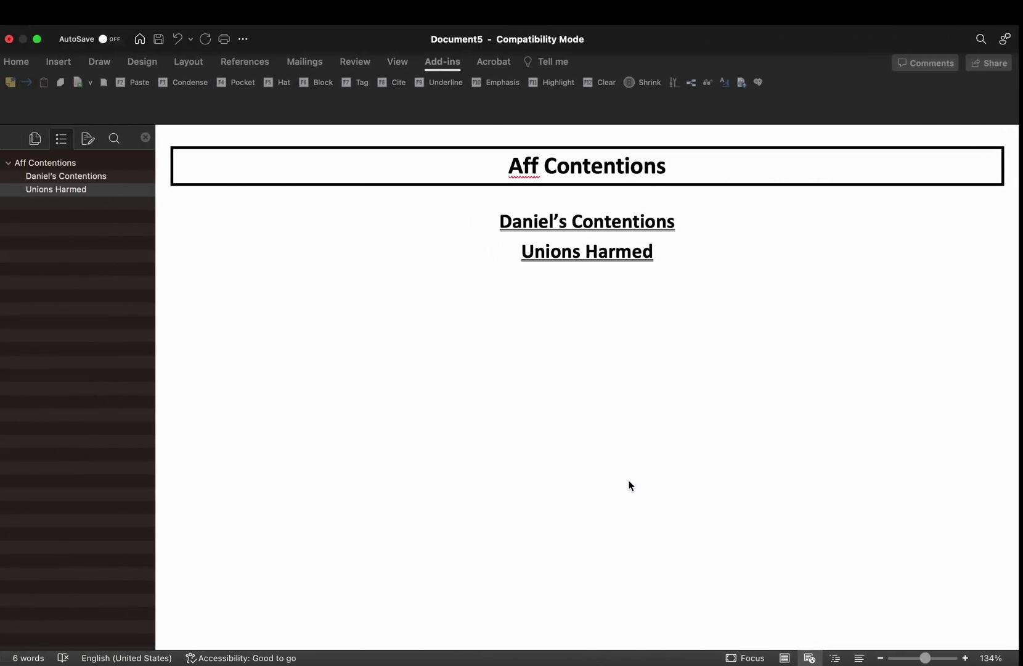
Paste the Axios article with its cite and condense the body into one paragraph.
left_click(138, 83)
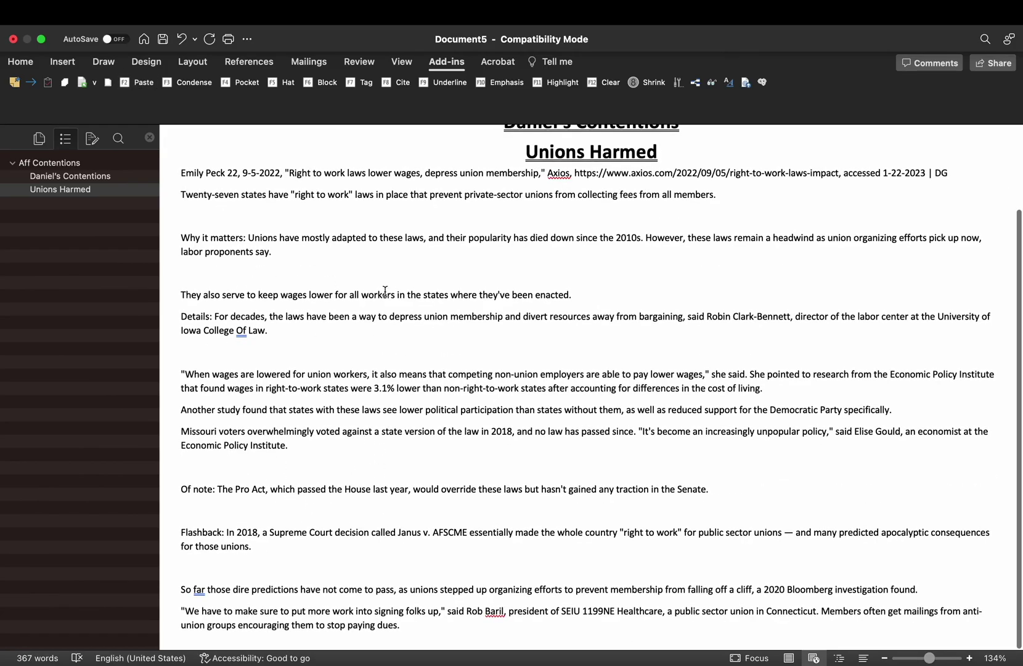
left_click_drag(413, 629, 182, 249)
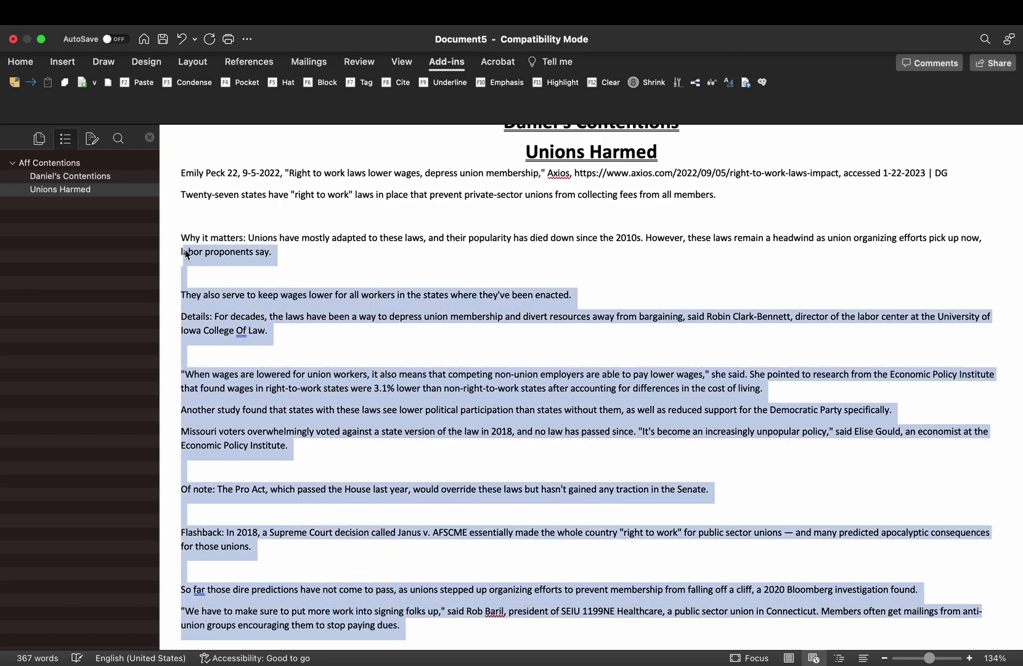
left_click(245, 266)
left_click_drag(448, 634, 181, 194)
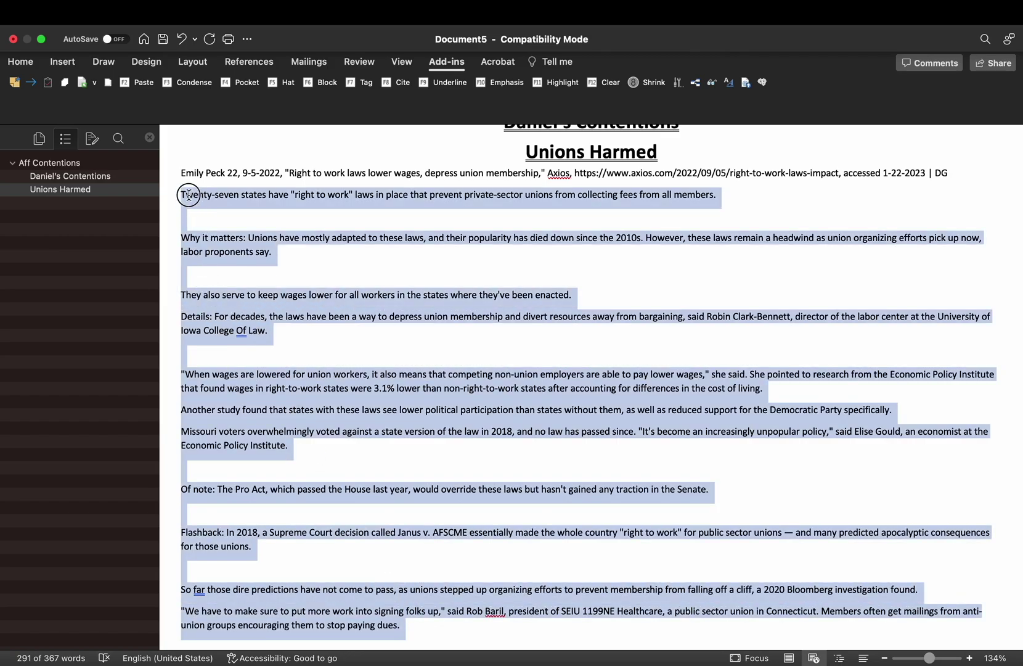
left_click(195, 84)
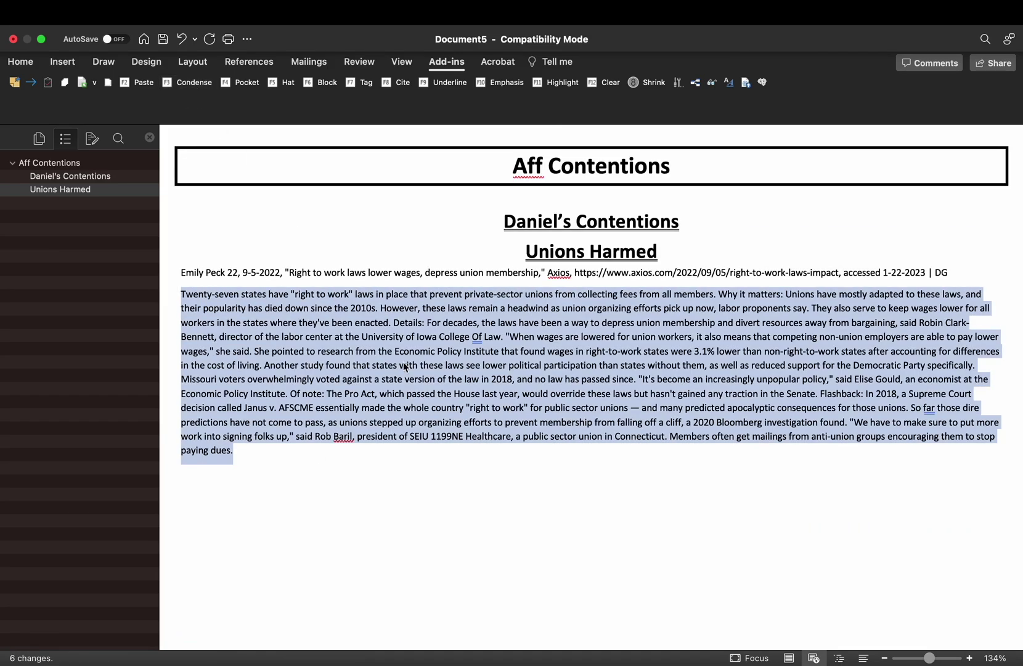
left_click(397, 380)
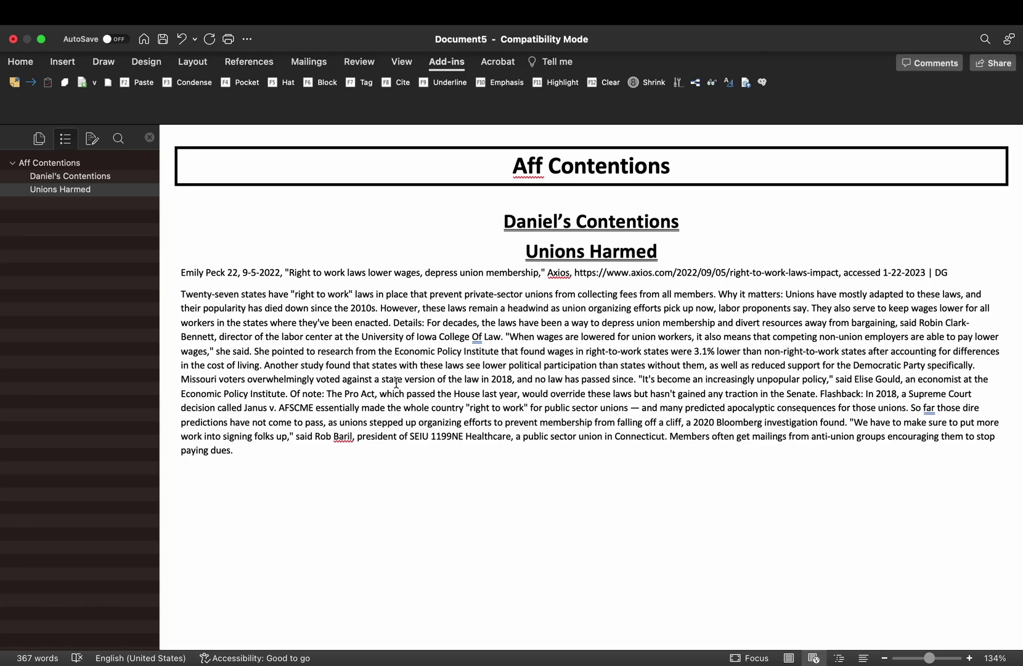
Insert a blank line above the citation.
scroll(396, 380, "up", 2)
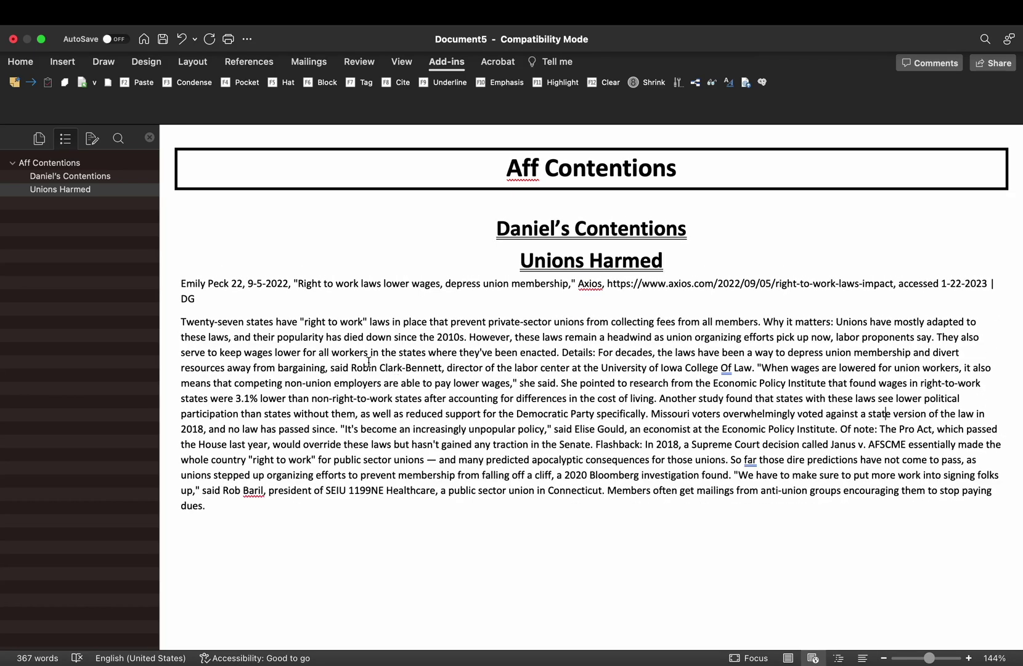
left_click(182, 284)
key("Return")
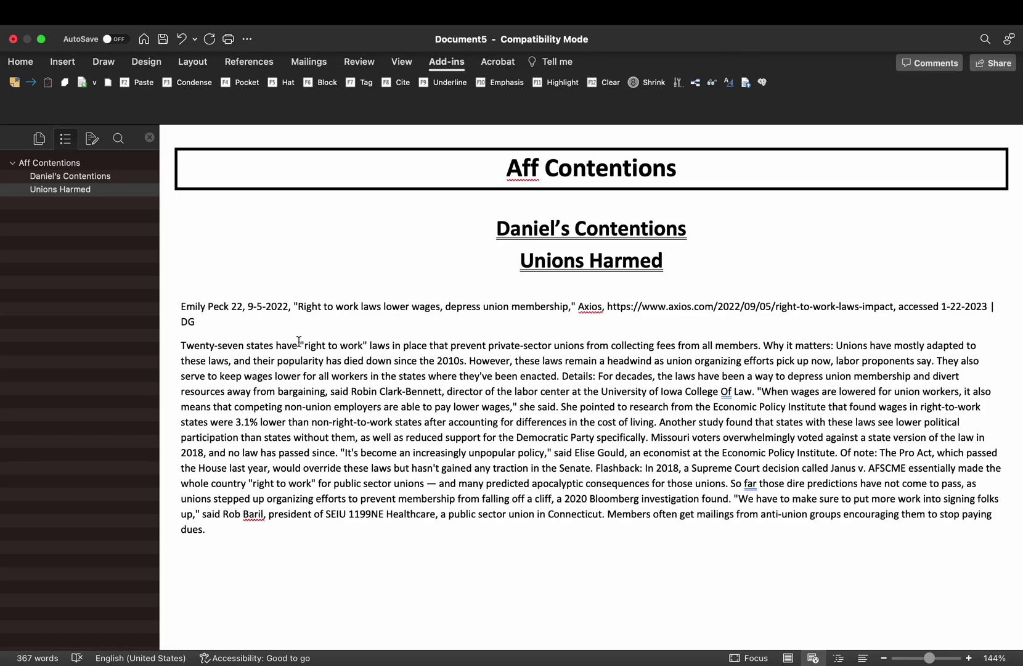
Emphasize and highlight '"right to work" laws' and the clause from 'prevent' through 'members'.
left_click_drag(302, 343, 391, 345)
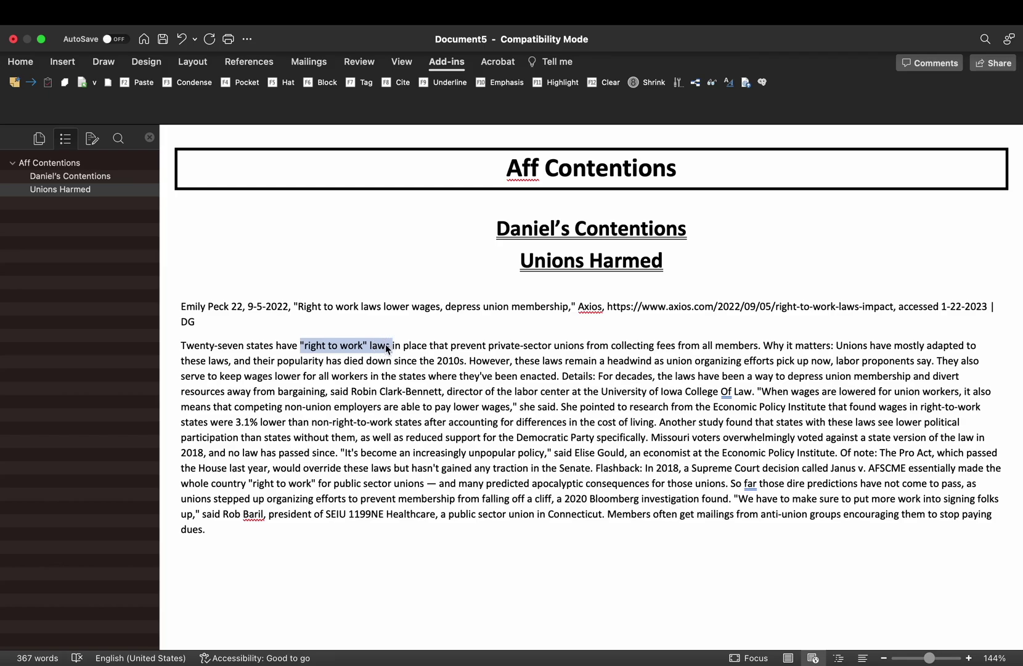
left_click(494, 83)
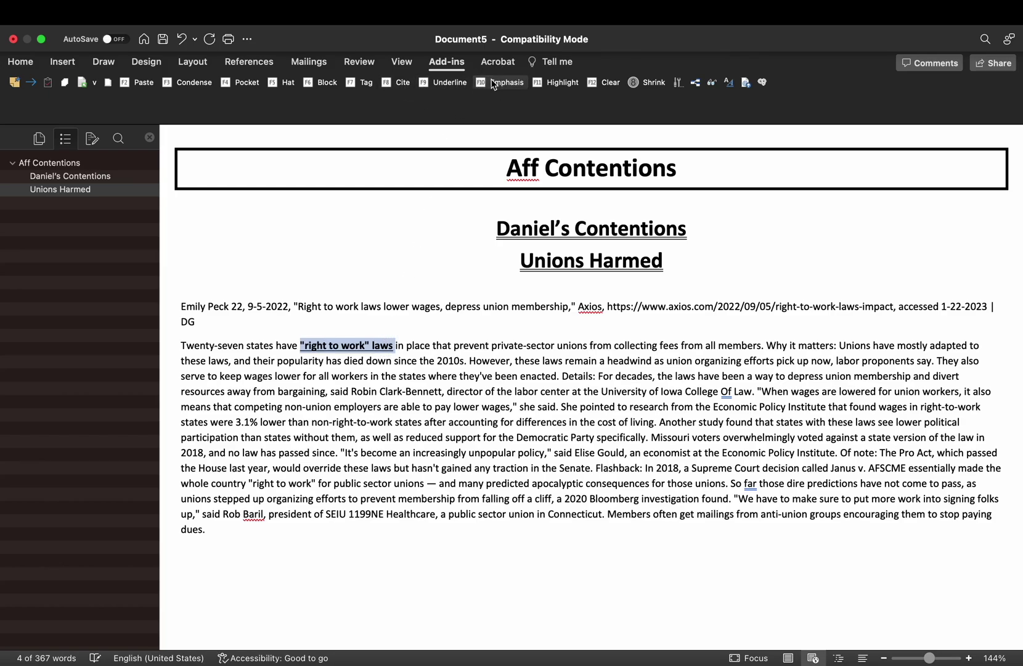
left_click(562, 83)
left_click(571, 378)
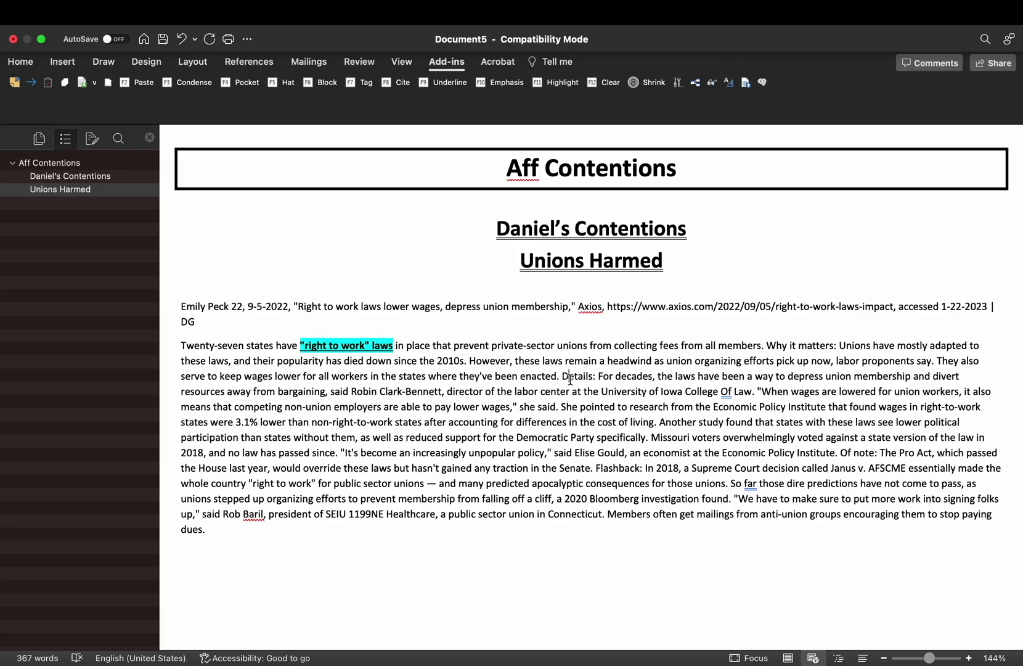
left_click_drag(457, 342, 758, 352)
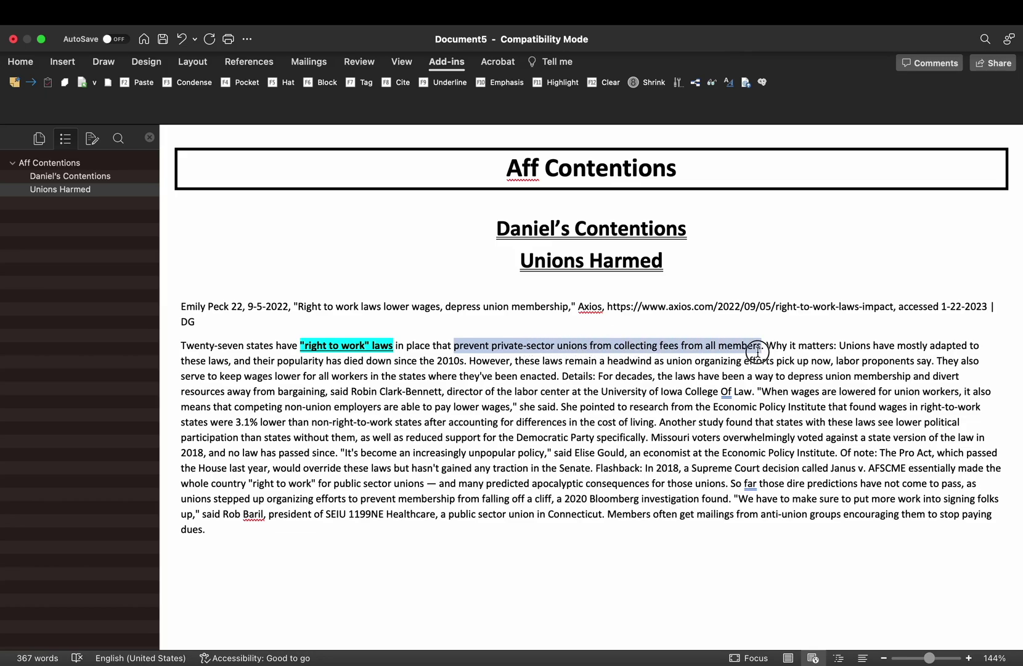
left_click(545, 87)
left_click(500, 82)
left_click(650, 405)
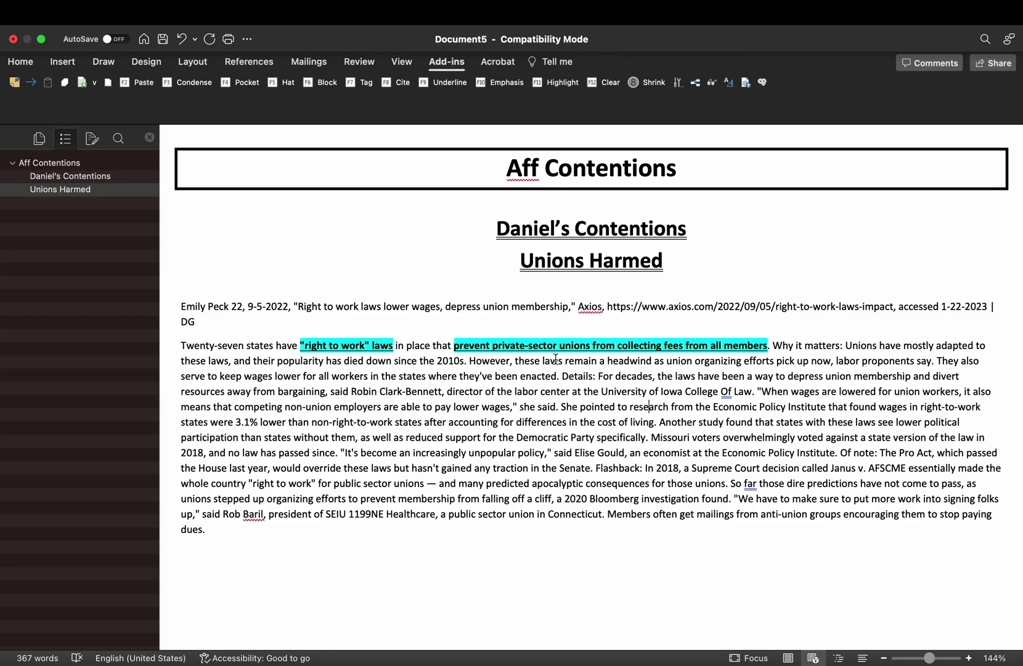
Emphasize and highlight the headwind phrase and wages sentence, then shrink the unhighlighted text.
left_click_drag(515, 361, 826, 364)
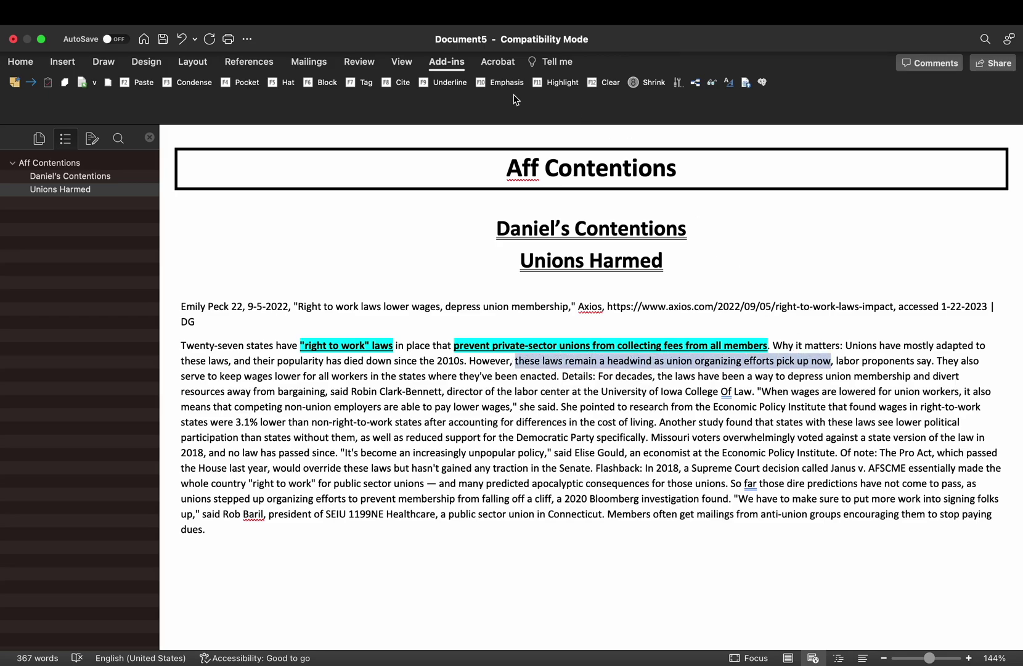
left_click(500, 82)
left_click(556, 83)
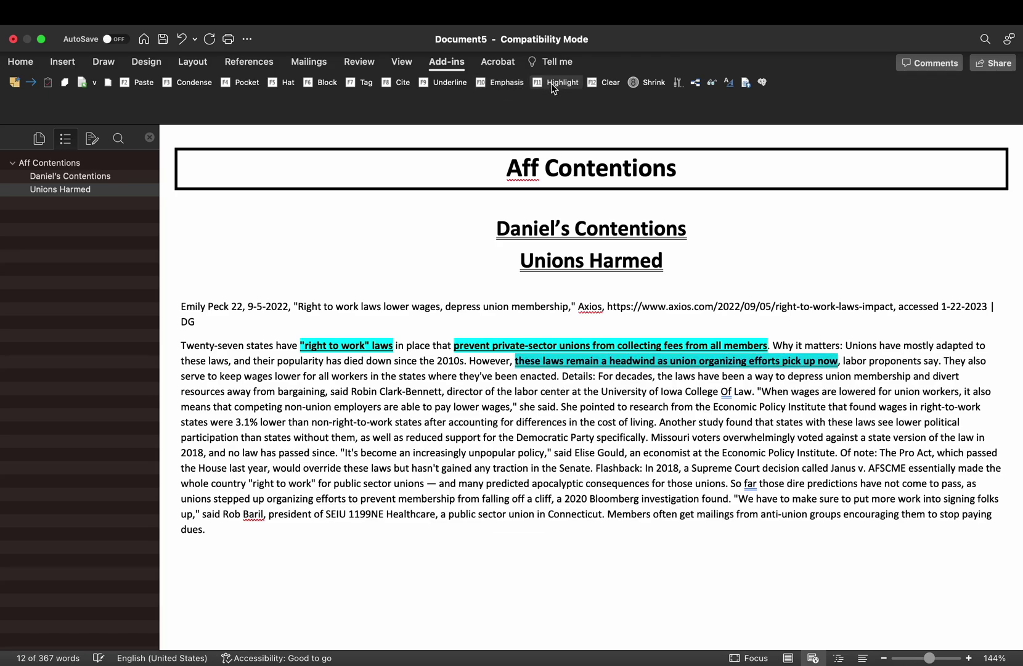
left_click(693, 379)
left_click_drag(943, 360, 558, 377)
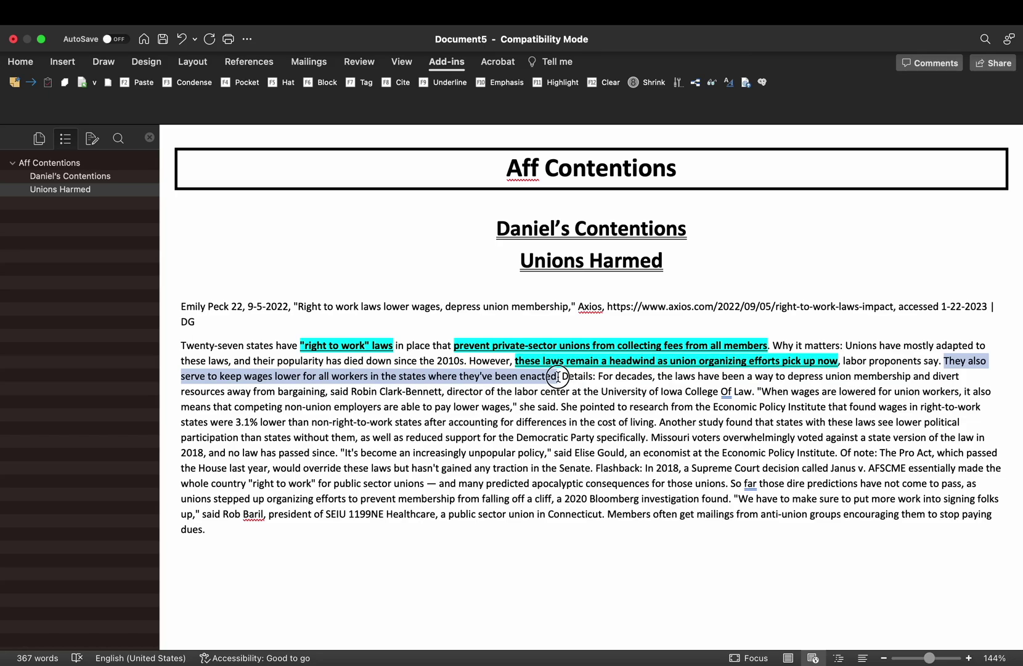
left_click(500, 82)
left_click(557, 84)
left_click(603, 390)
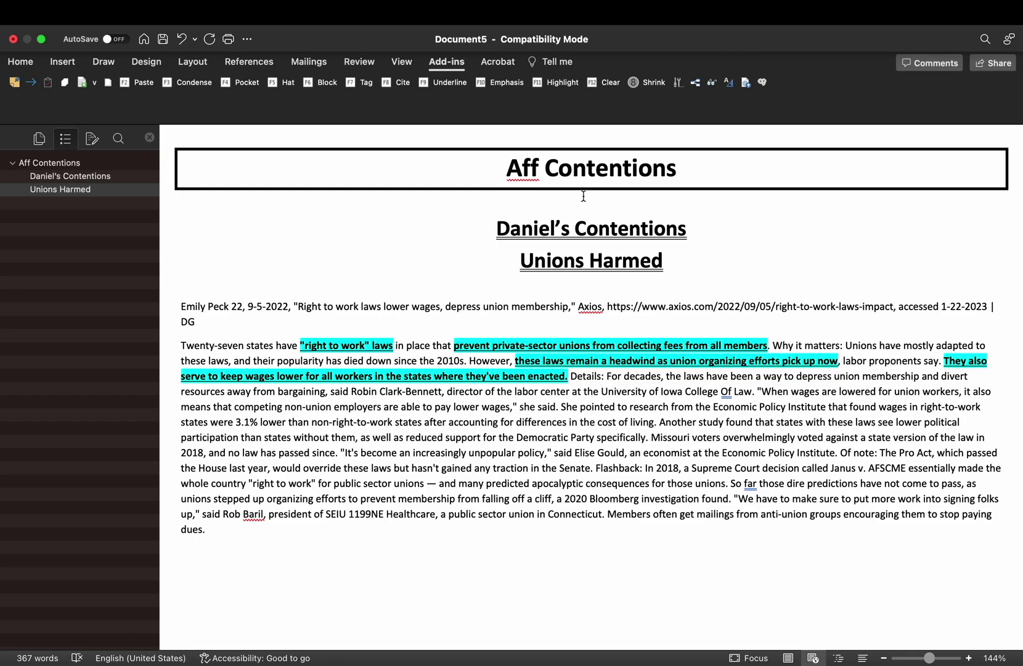
left_click(652, 83)
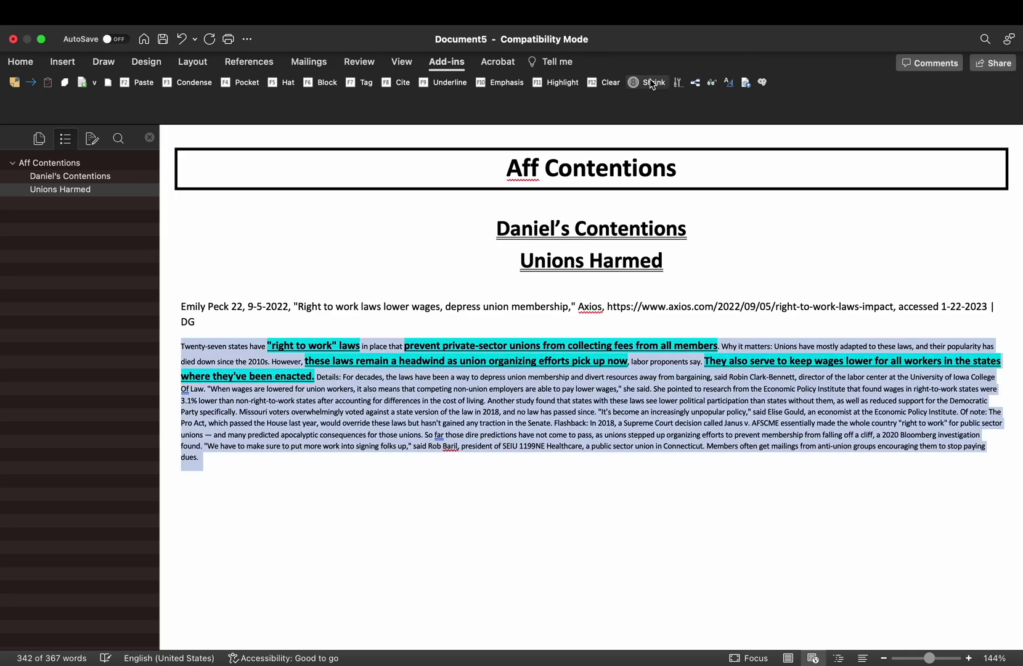
left_click(503, 385)
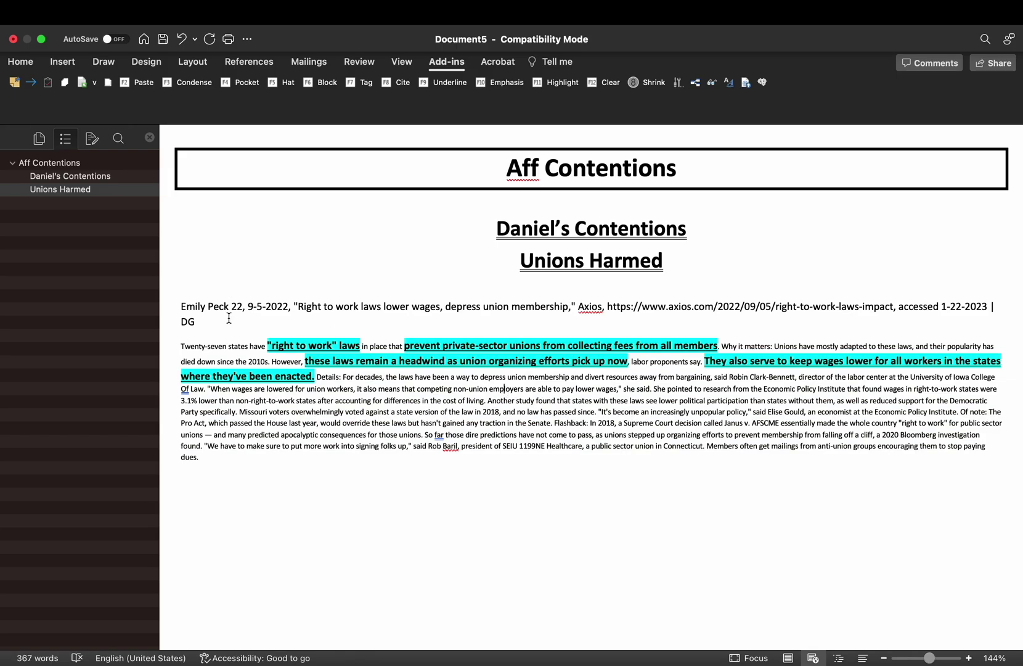
left_click_drag(241, 466, 163, 351)
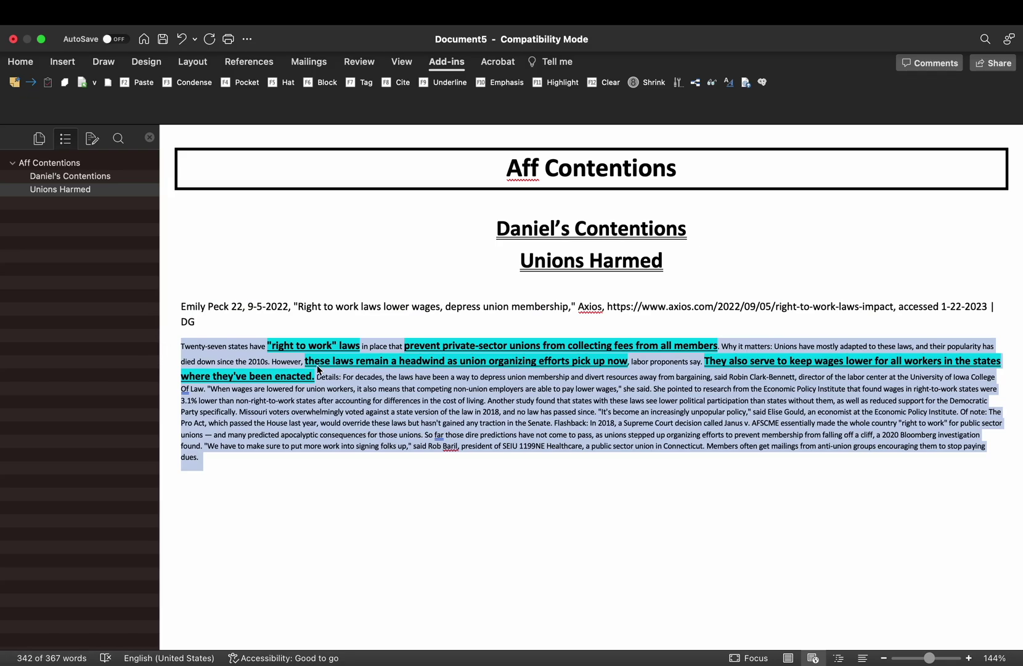
left_click(611, 83)
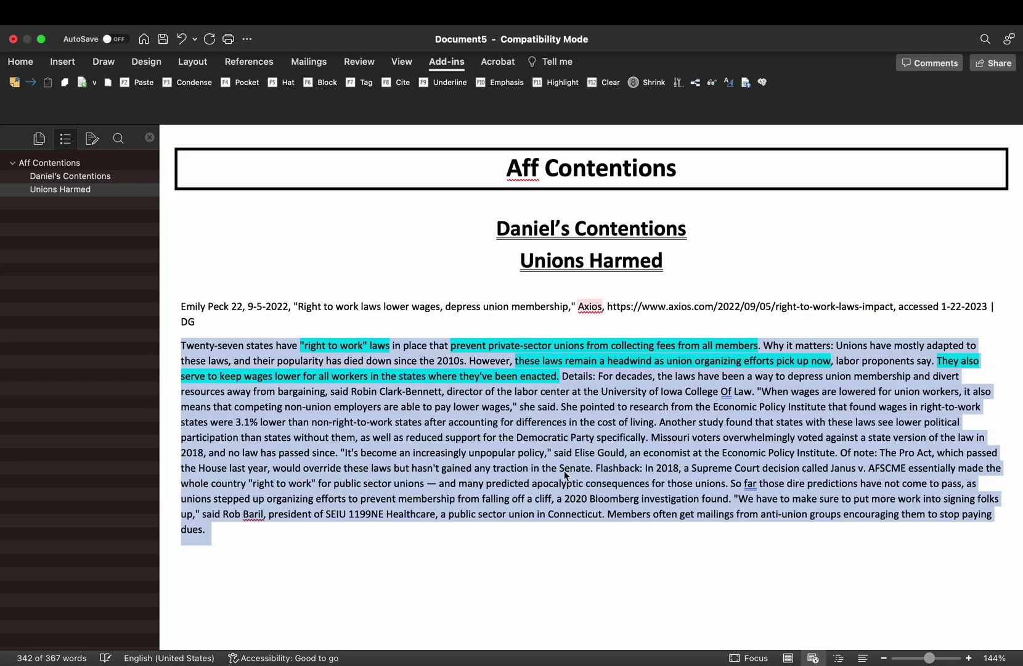
left_click(557, 83)
left_click(557, 83)
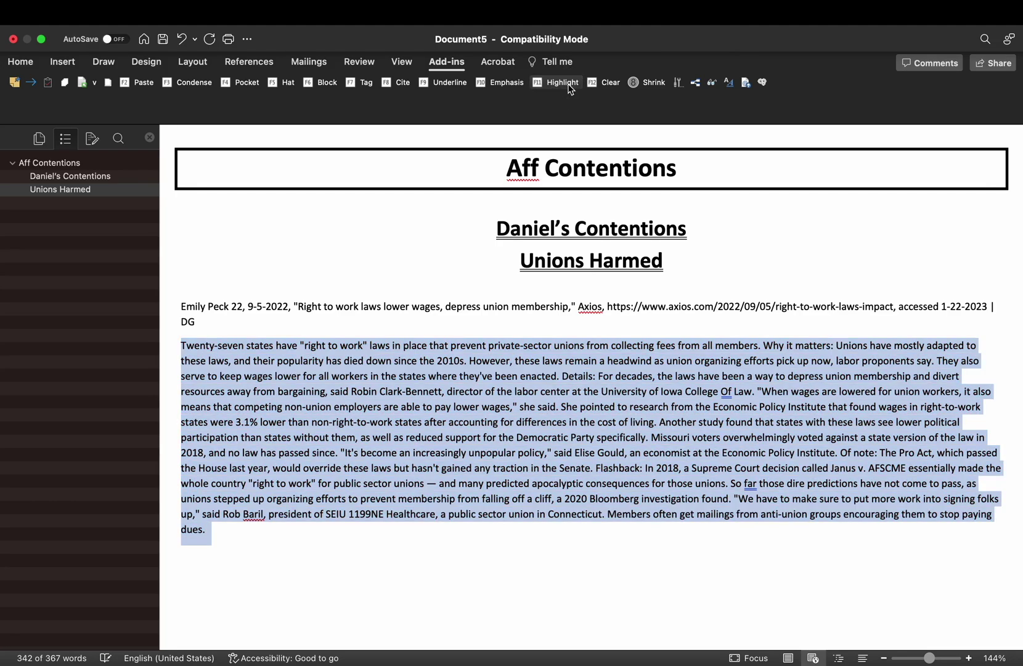
key("super+z")
key("super+z")
key("super+8")
left_click(482, 439)
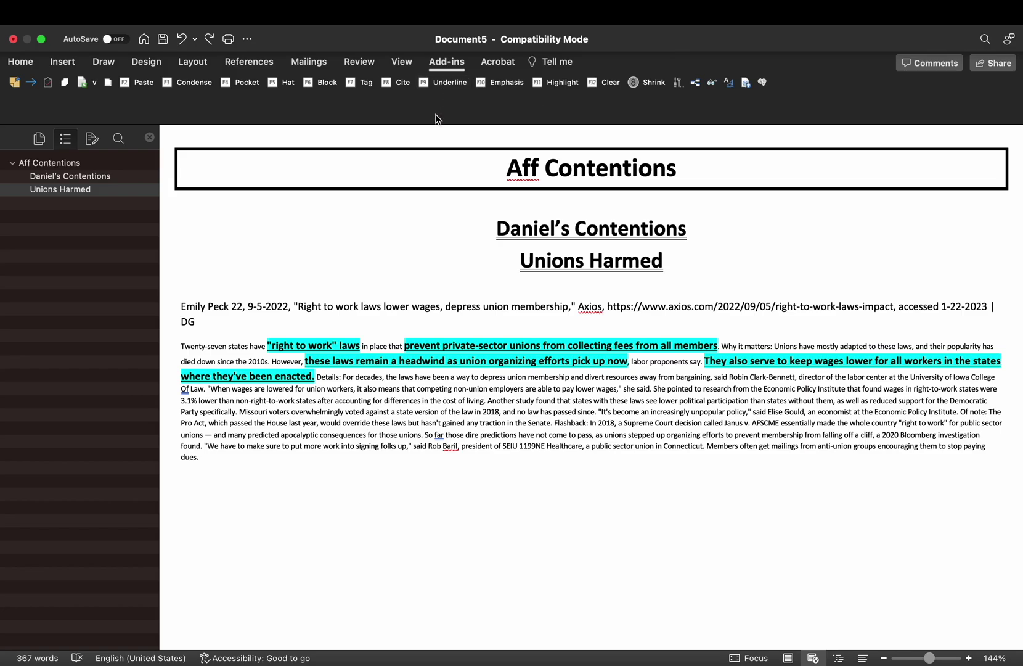
left_click(216, 325)
double_click(176, 311)
left_click(400, 83)
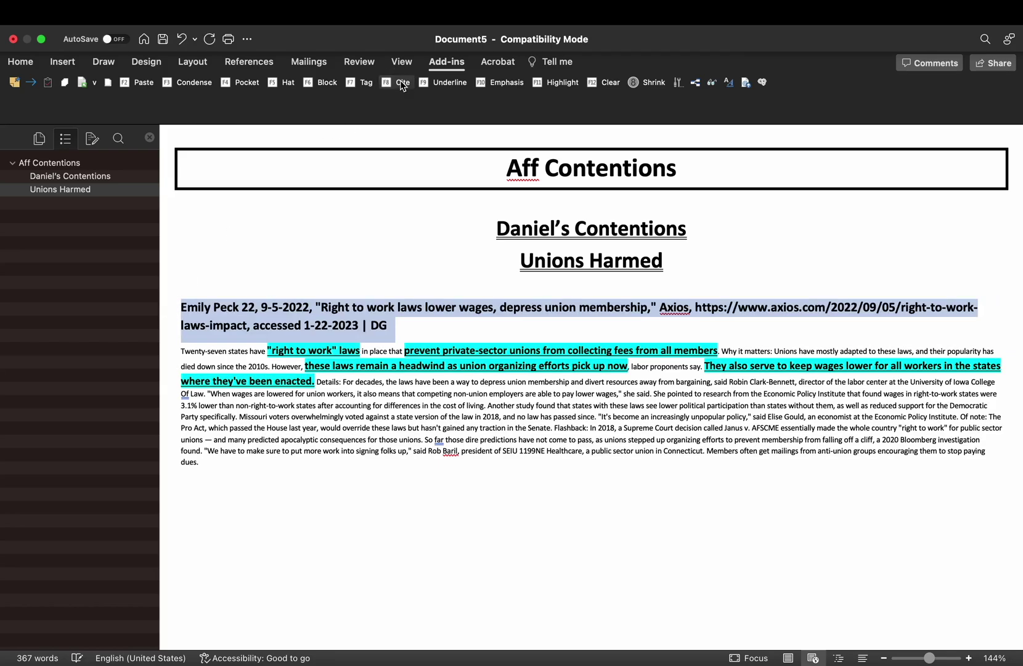
left_click(426, 332)
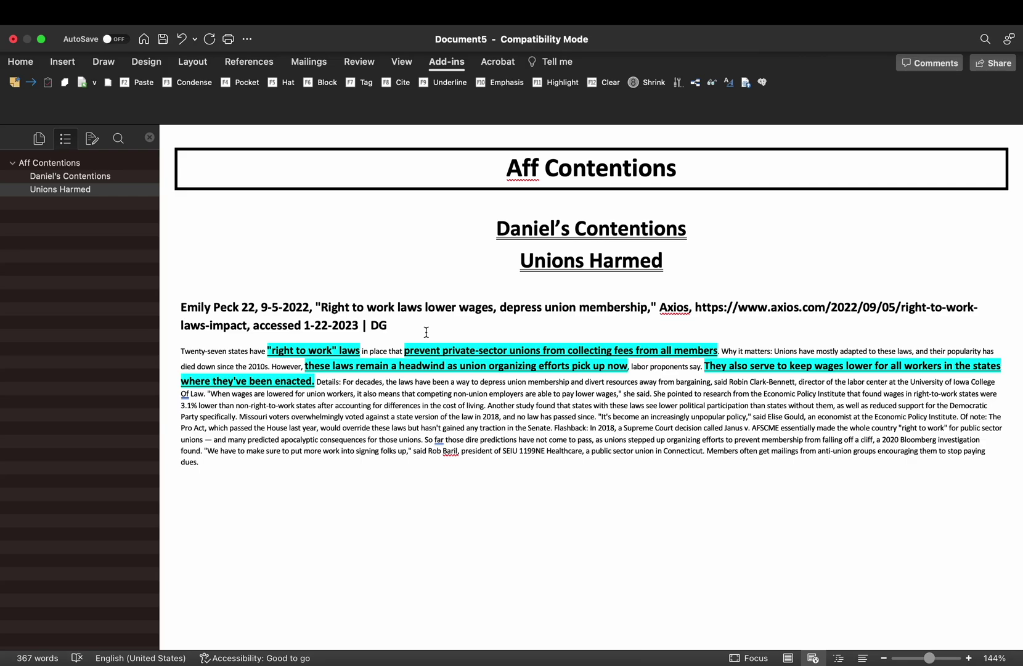
key("cmd+z")
left_click(419, 333)
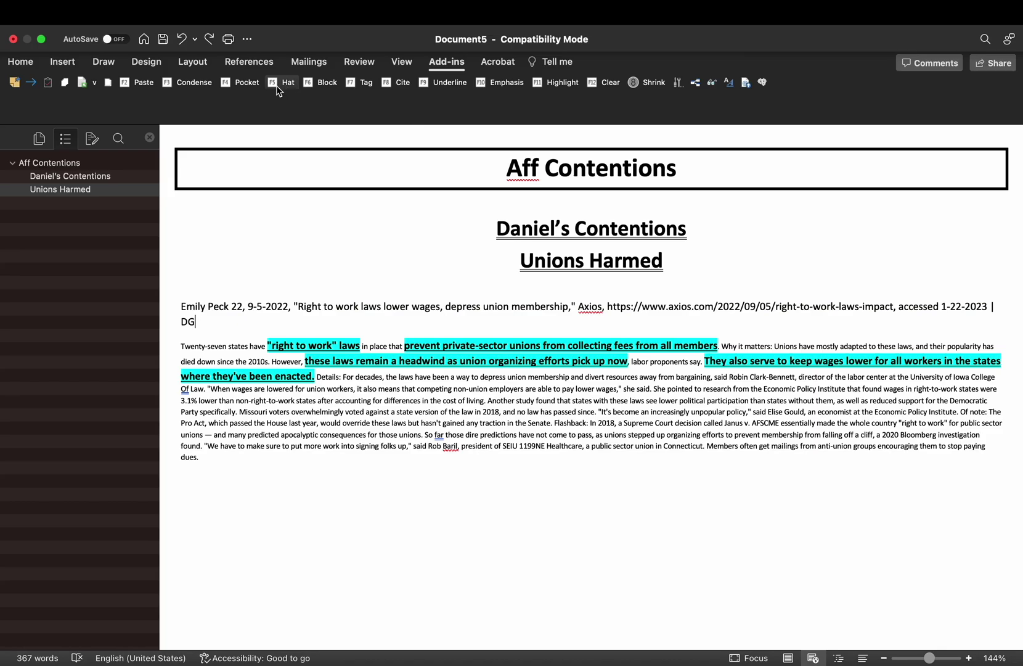
Tag the card 'Right-to-work laws depress wages and hurt organizing - Peck 22' above its citation.
left_click(362, 82)
type("Right-to-work laws depress wages and hurt organizing -")
type(" Peck 22")
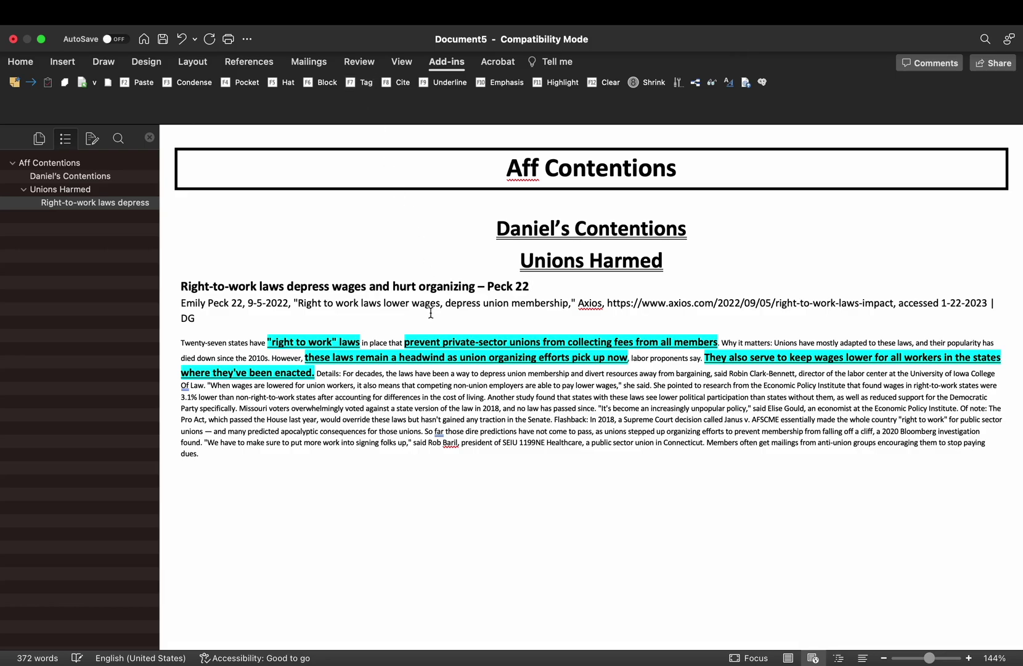
left_click(431, 313)
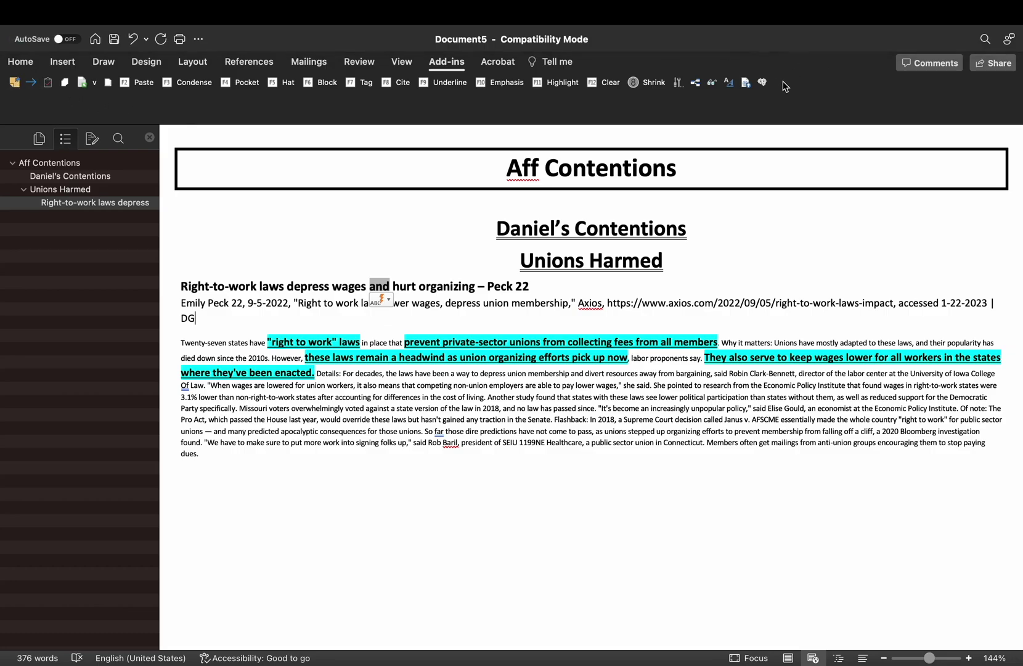
left_click(763, 84)
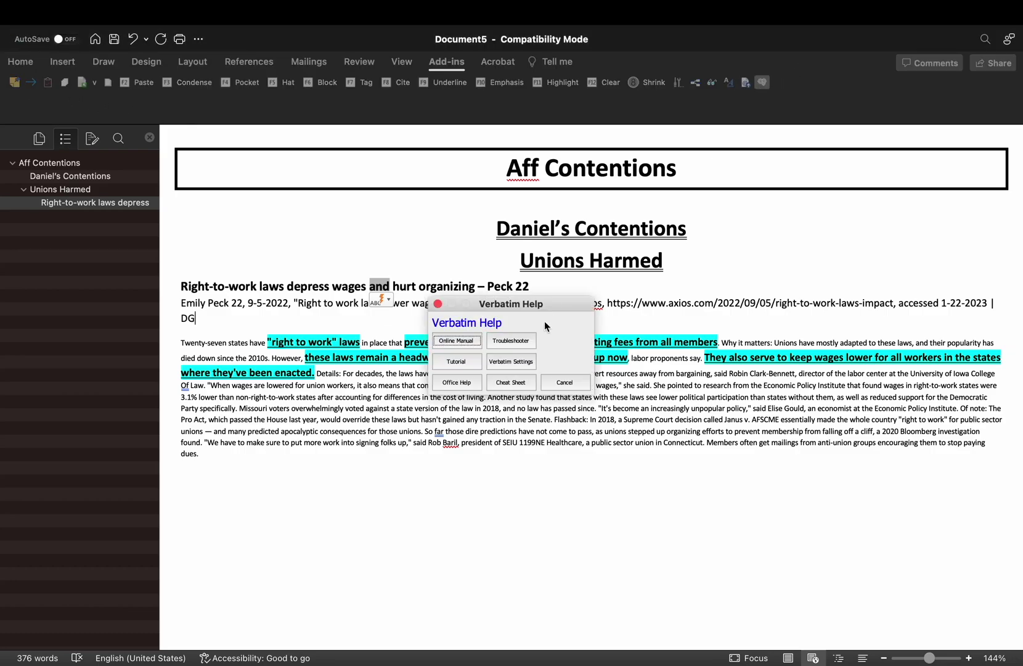
left_click(503, 362)
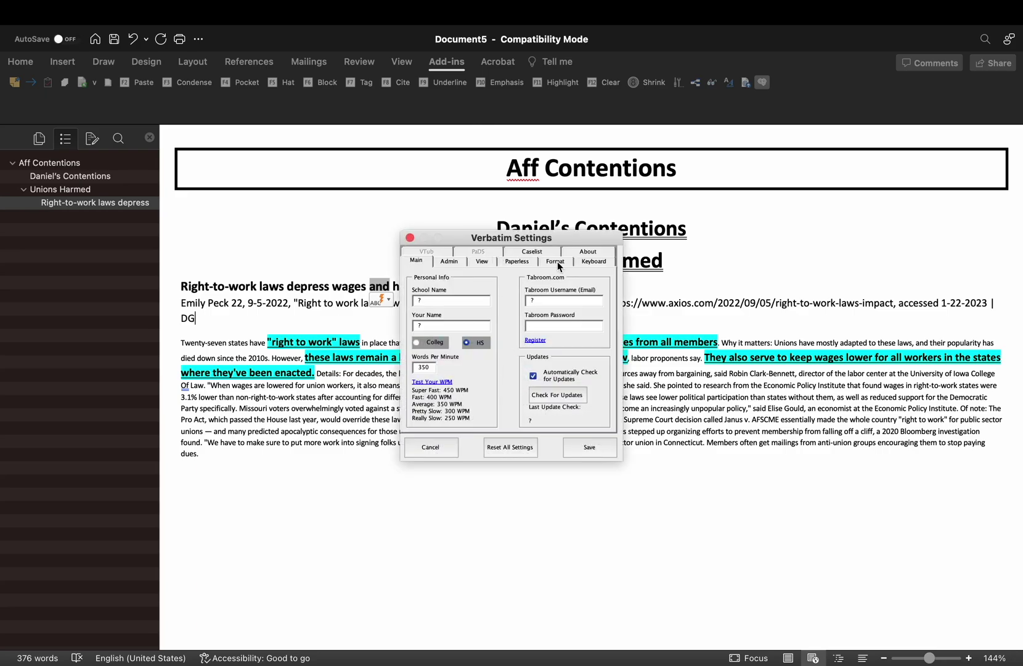
left_click(562, 263)
left_click(591, 262)
left_click(561, 262)
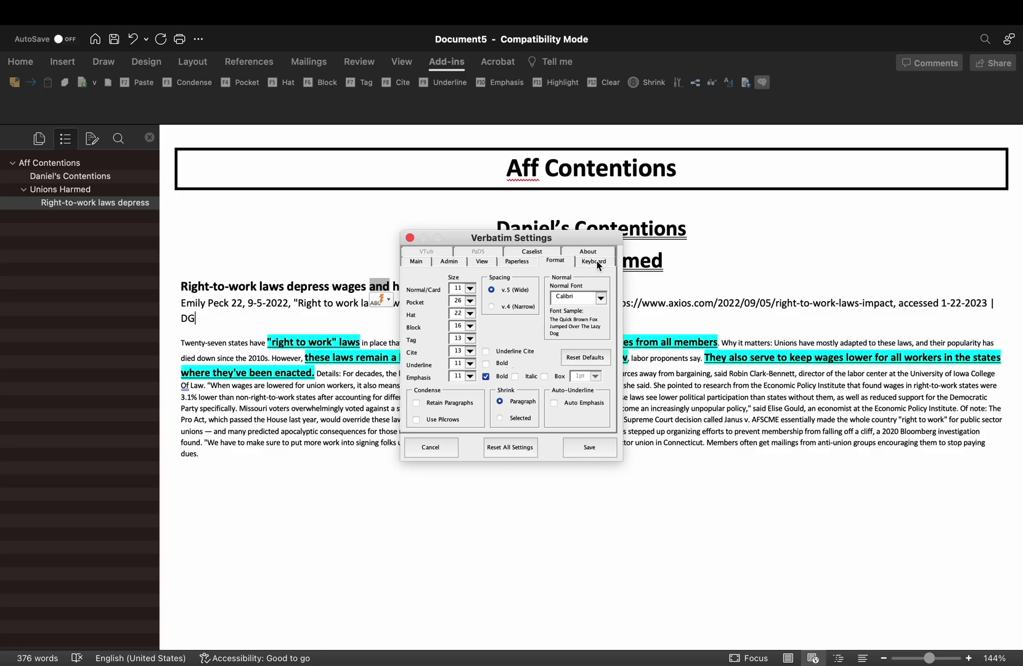
left_click(593, 262)
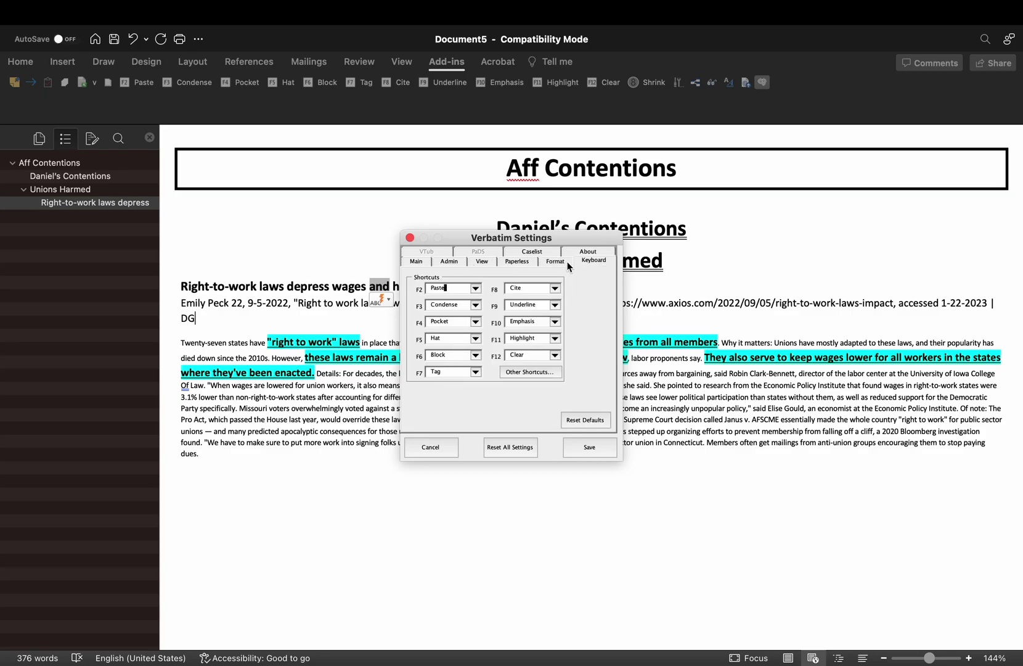
left_click(566, 263)
left_click(472, 290)
left_click(472, 291)
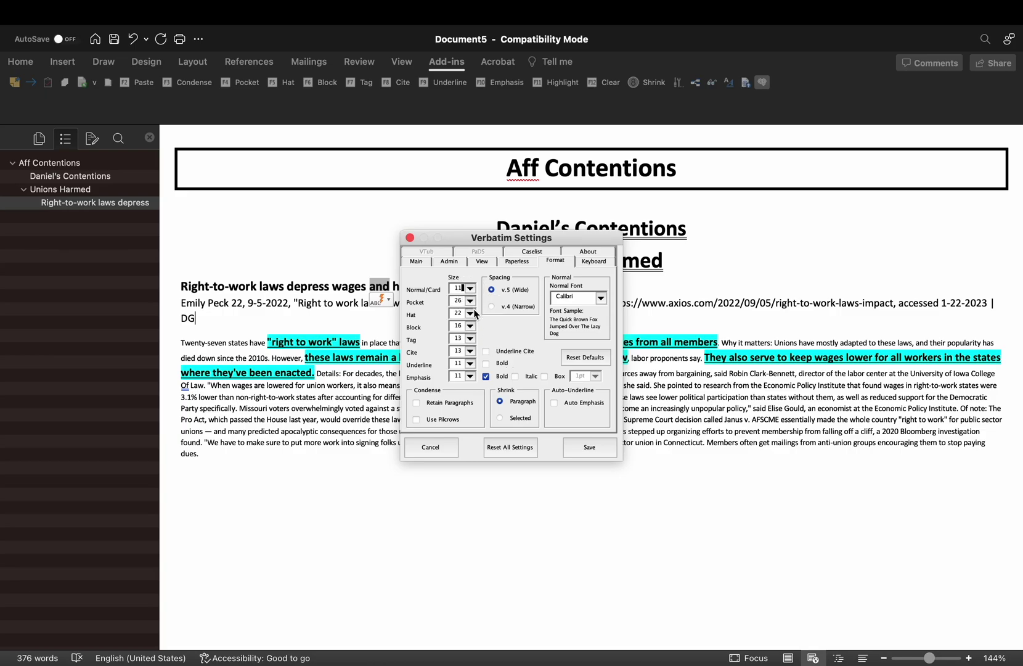
left_click(410, 238)
Look through the formatting functions and view options without applying any.
left_click(728, 84)
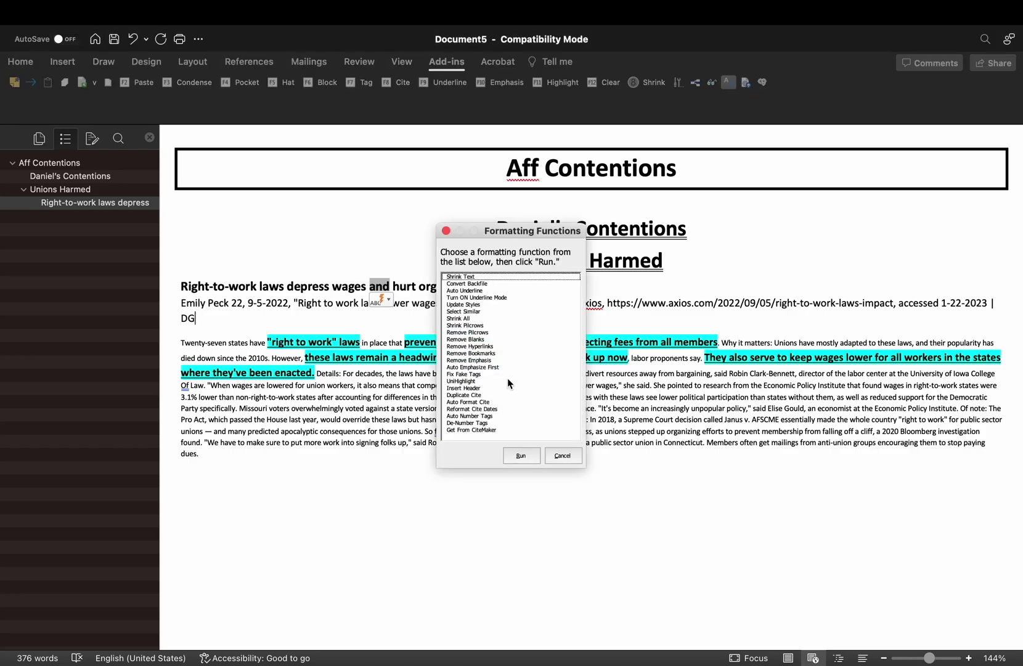
left_click(493, 381)
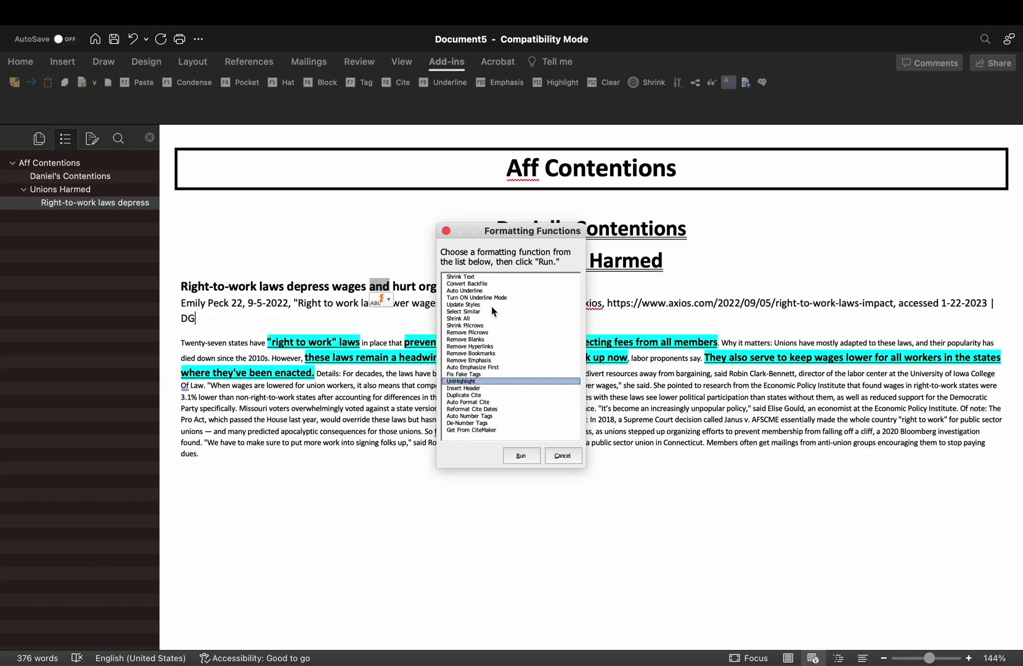
left_click(447, 230)
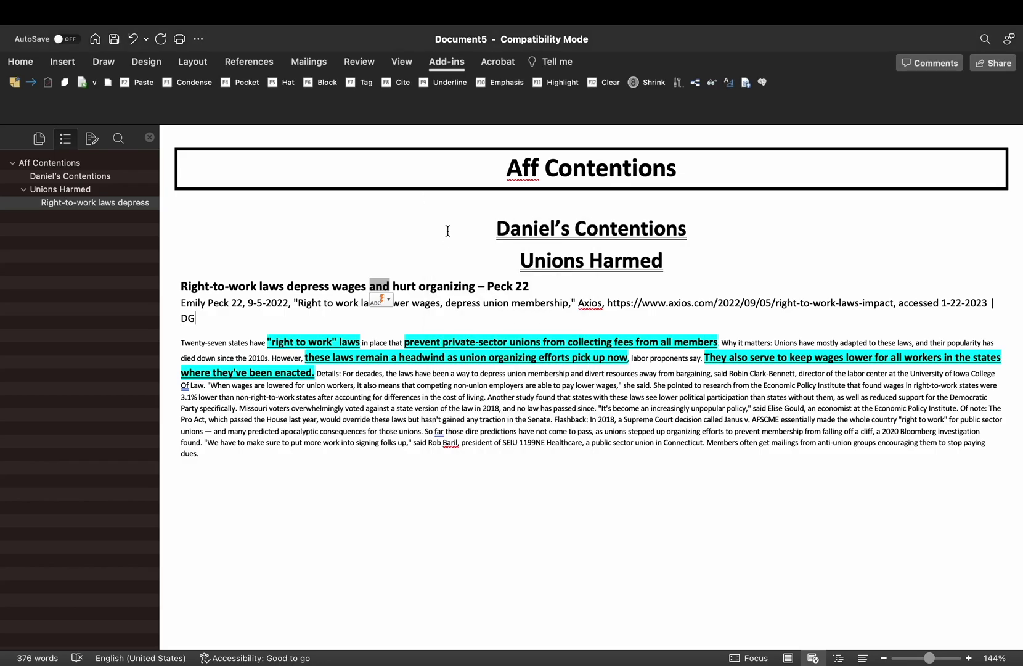
left_click(713, 83)
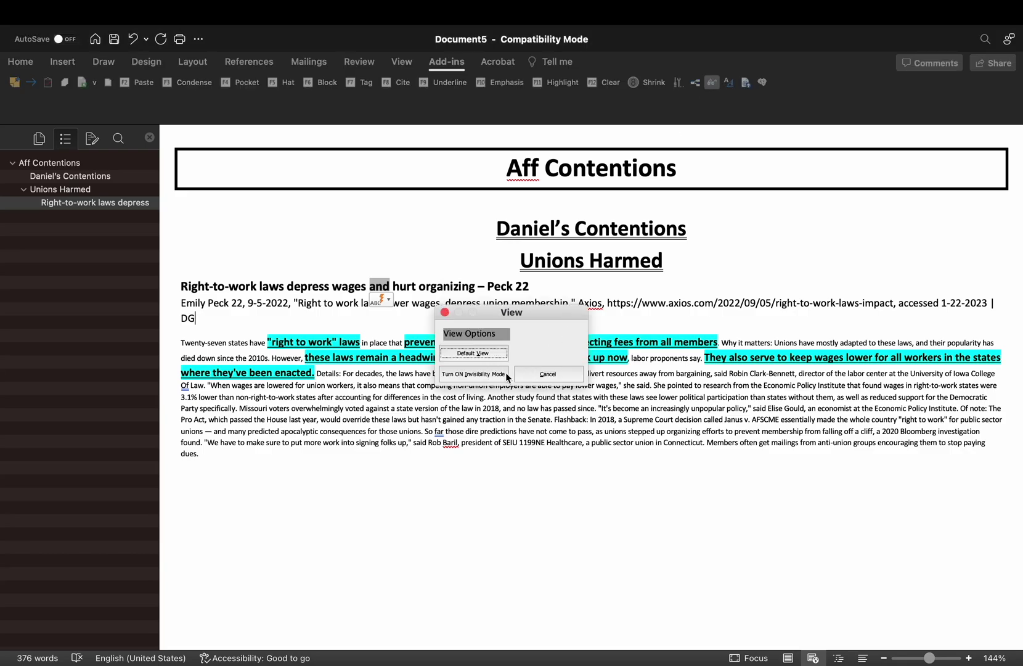
left_click(476, 333)
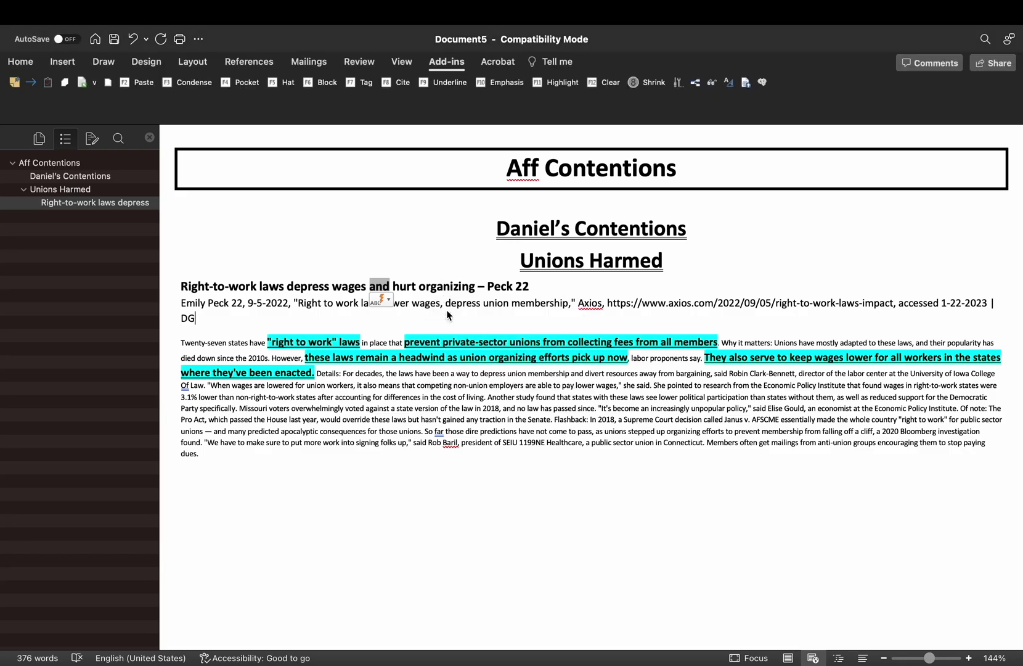
Check the sharing options, then open and close the Verbatim Tools window.
left_click(697, 84)
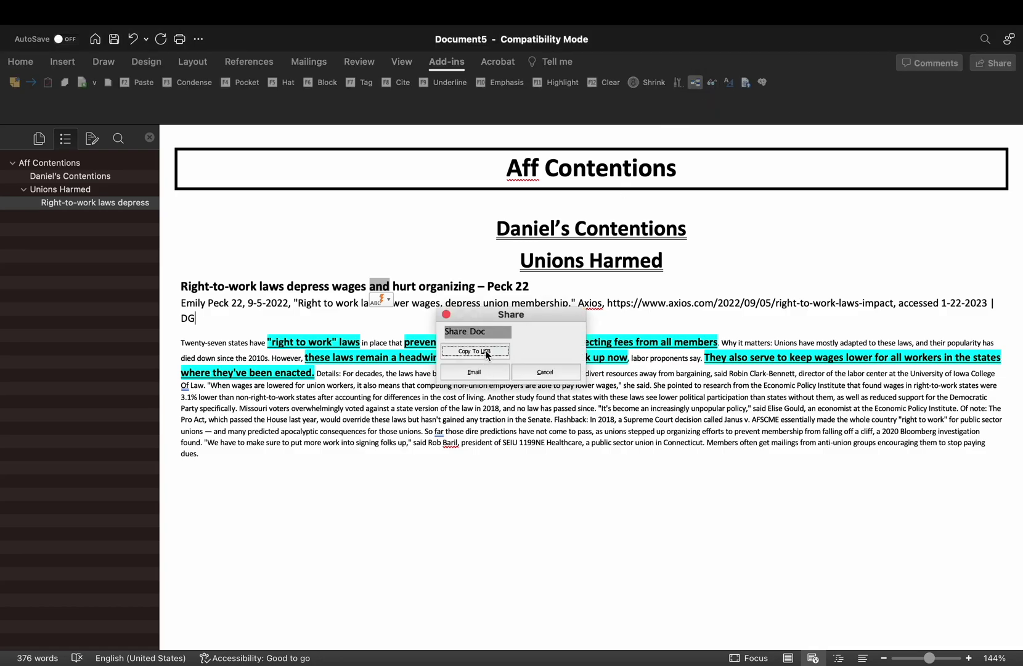
left_click(446, 315)
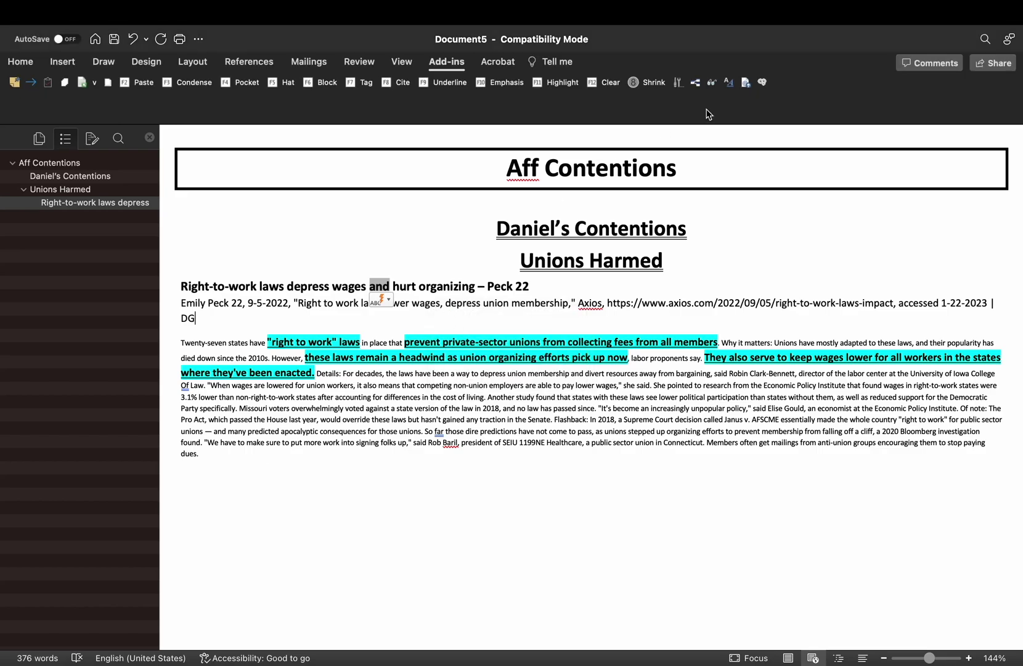
left_click(678, 83)
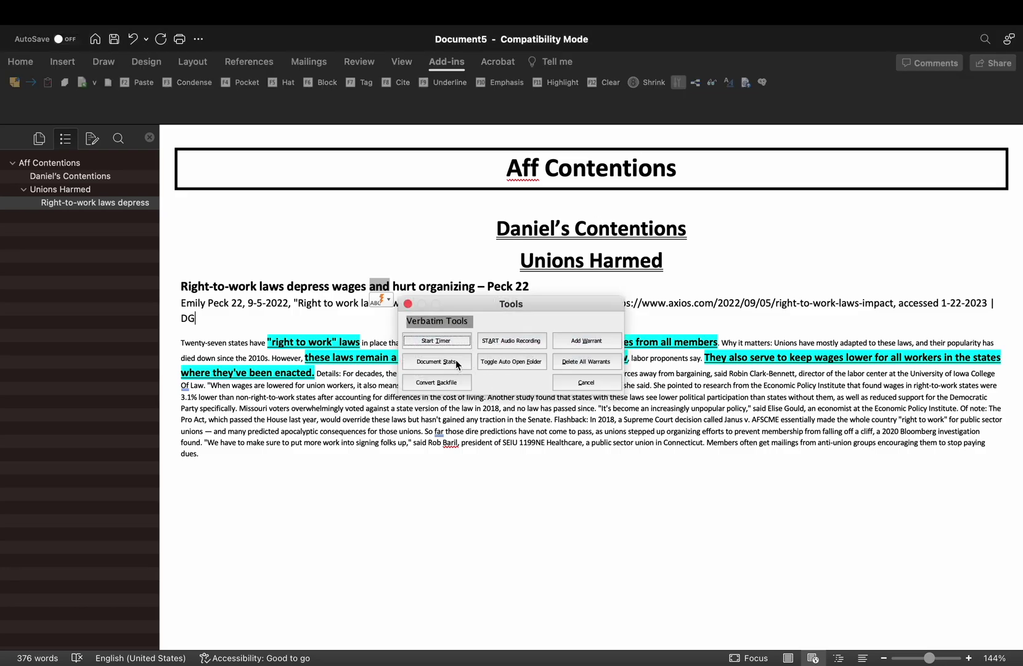
left_click(407, 303)
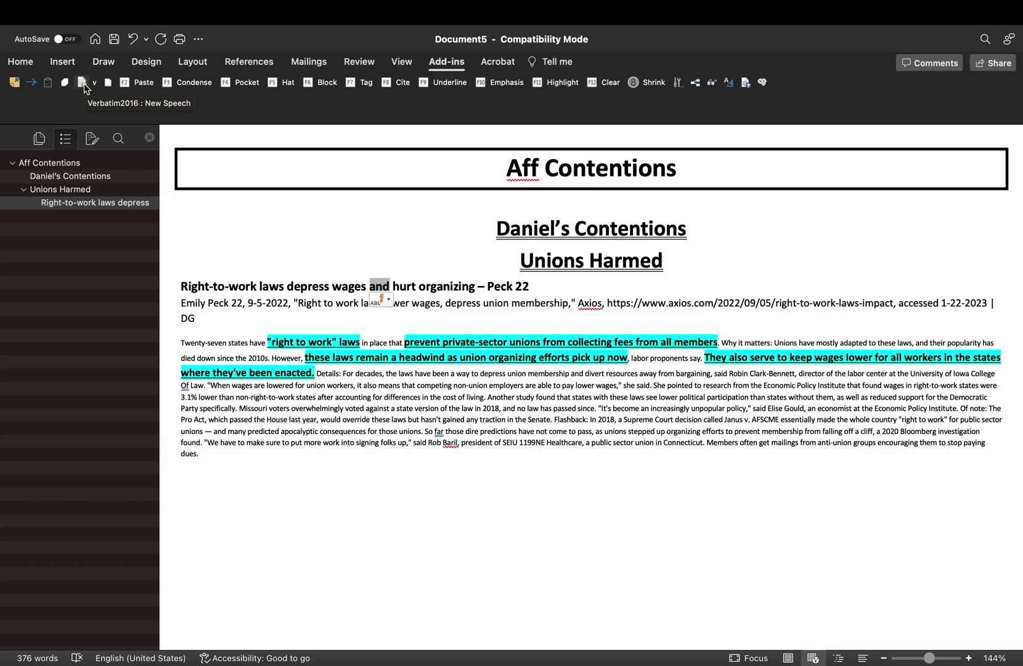
Create and save a new 1AC speech document as 'Speech 1AC 1-22 9PM', then return to Document5.
left_click(84, 86)
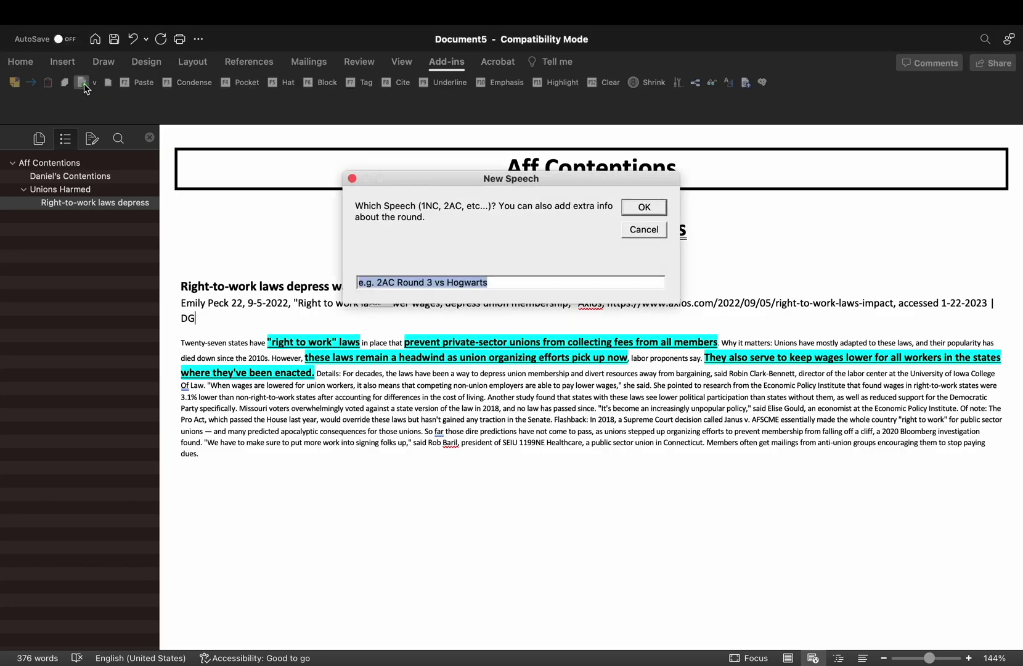
left_click_drag(445, 186, 449, 216)
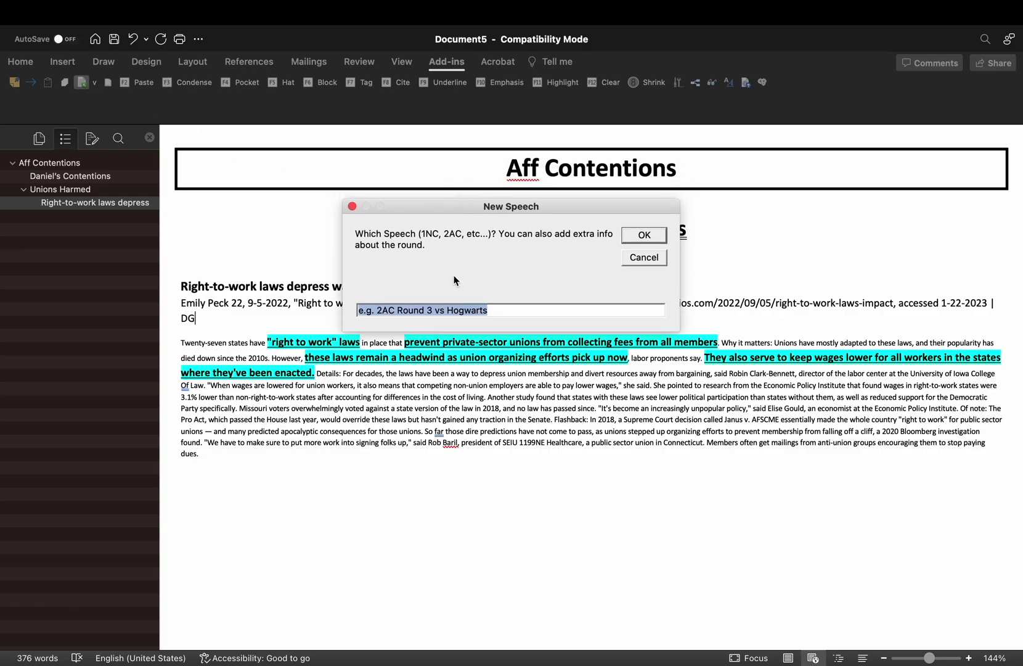
type("1AC")
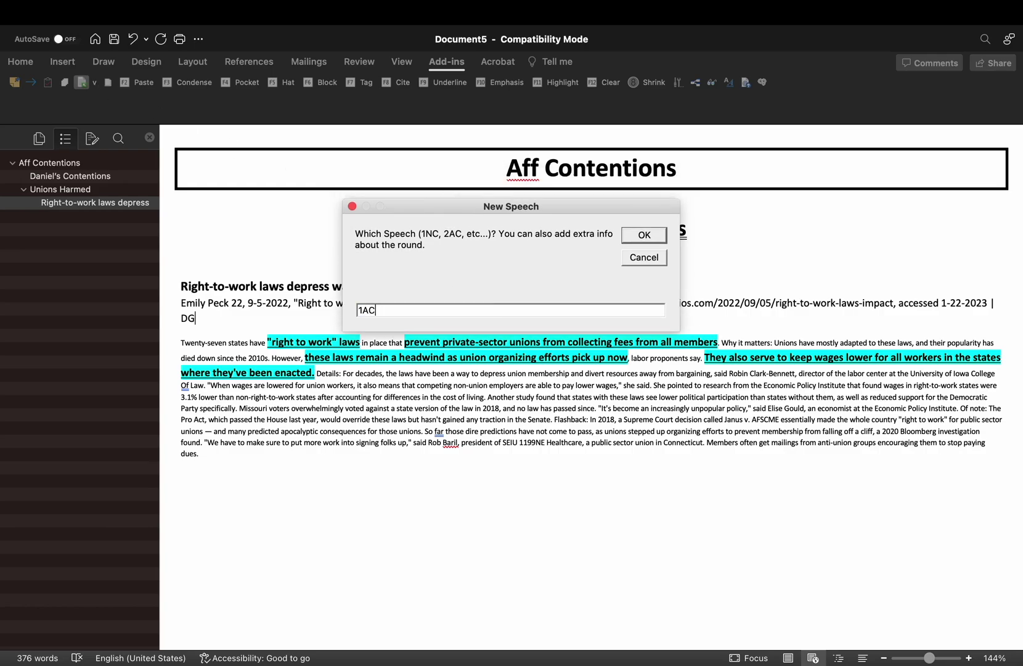
left_click(644, 236)
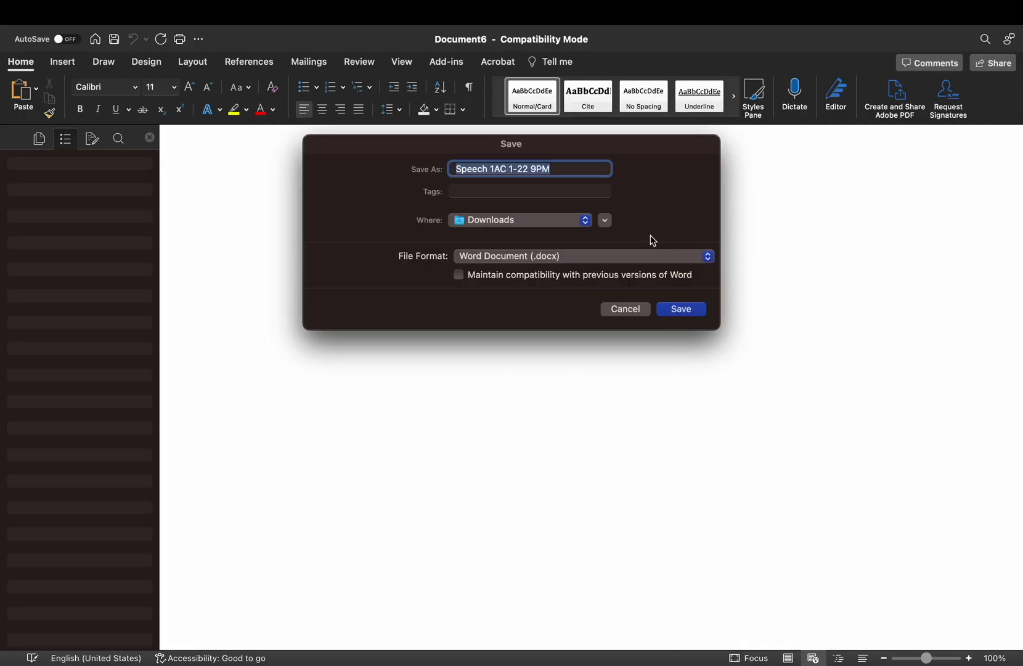
left_click(683, 309)
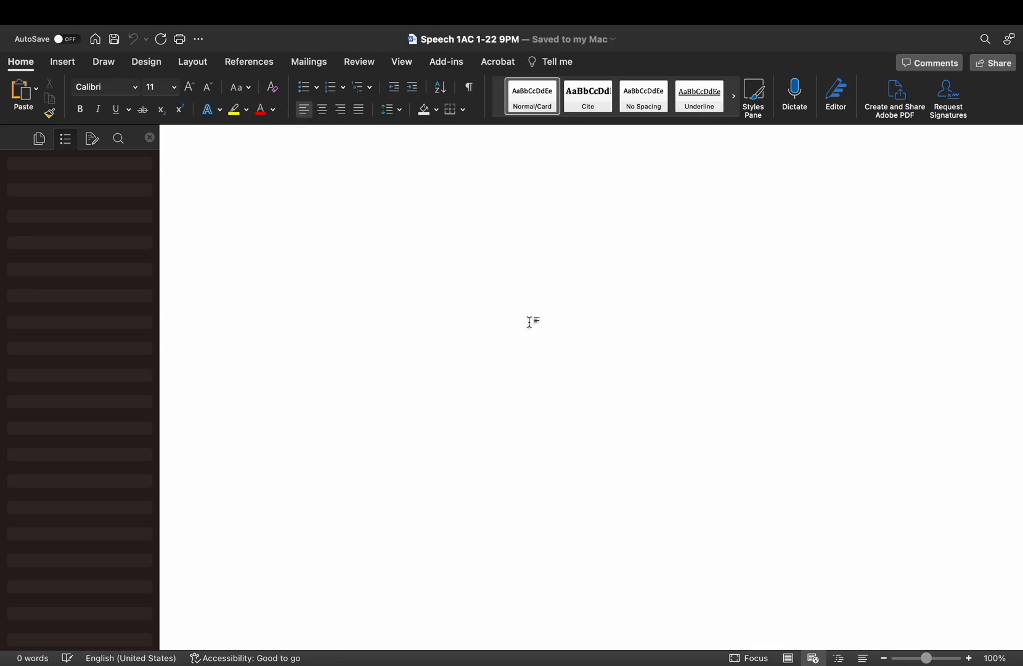
key("ctrl+Left")
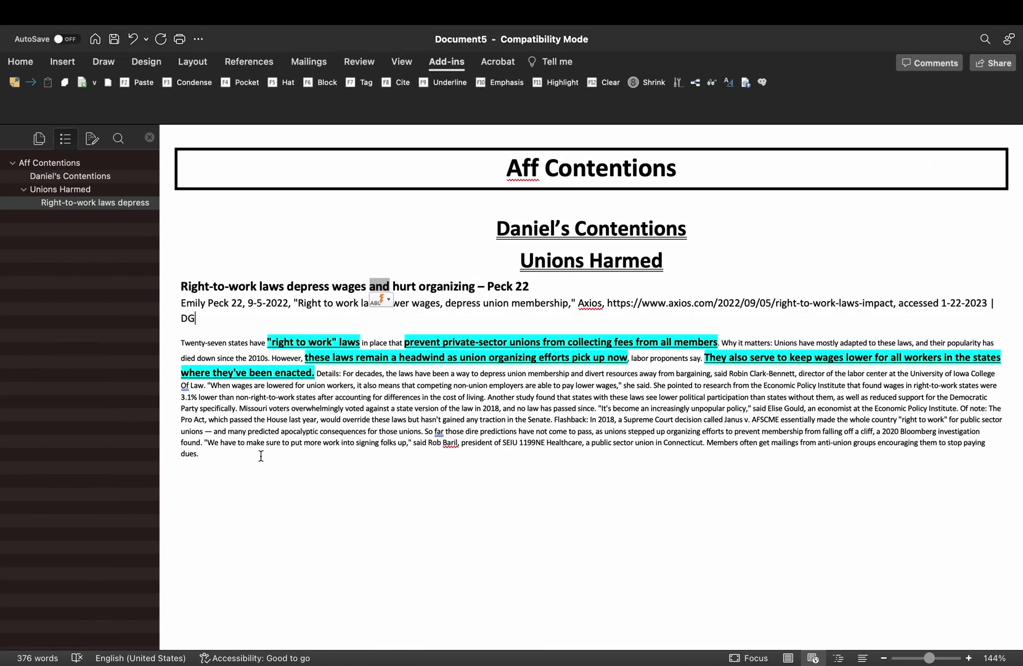
Select the whole Peck 22 card and send it to the Speech 1AC 1-22 9PM document.
left_click_drag(258, 454, 166, 276)
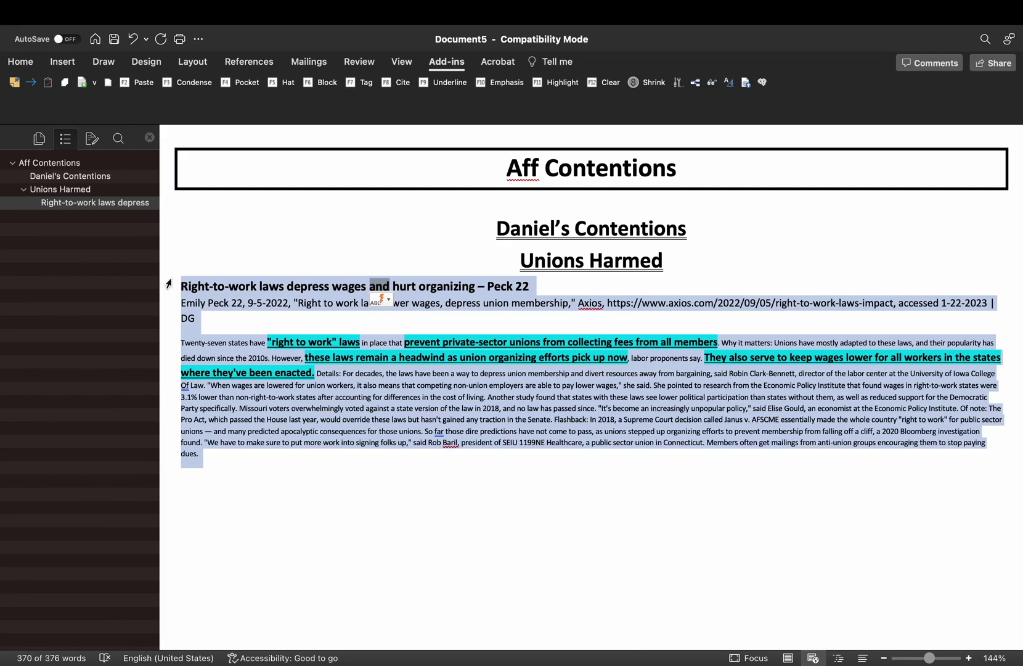
key("ctrl+c")
key("ctrl+Right")
key("ctrl+v")
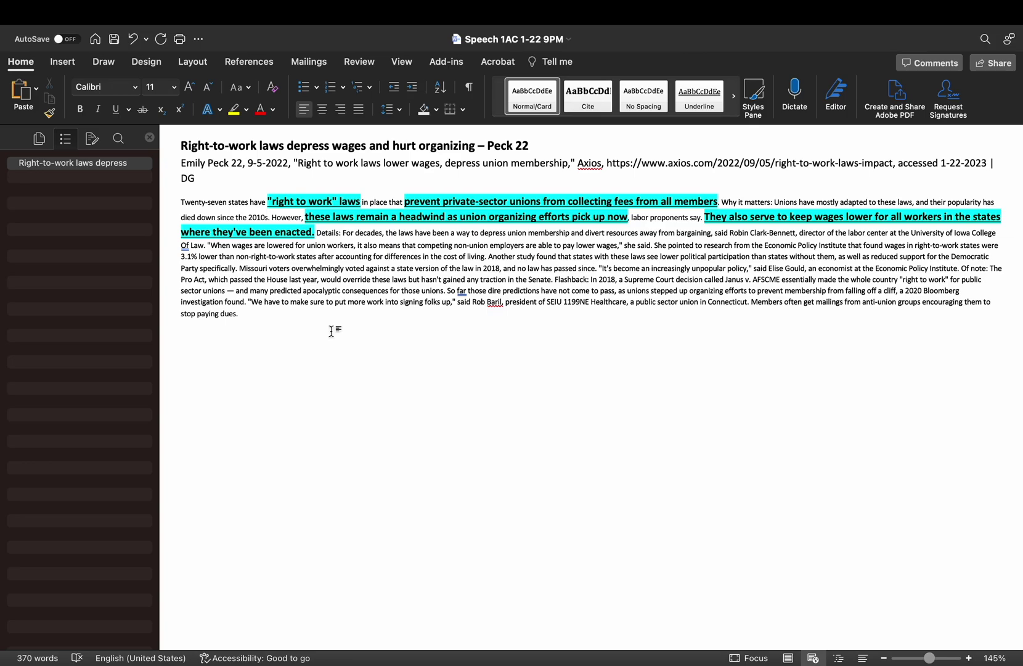
key("ctrl+Left")
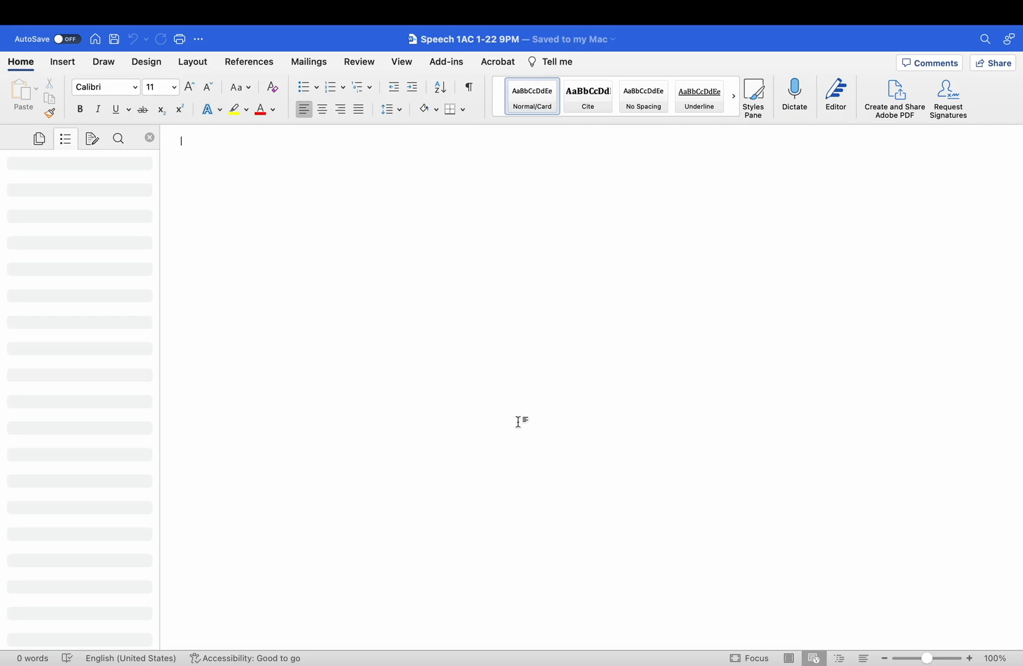
Upload Speech 1AC 1-22 9PM to OneDrive - Personal.
left_click(993, 64)
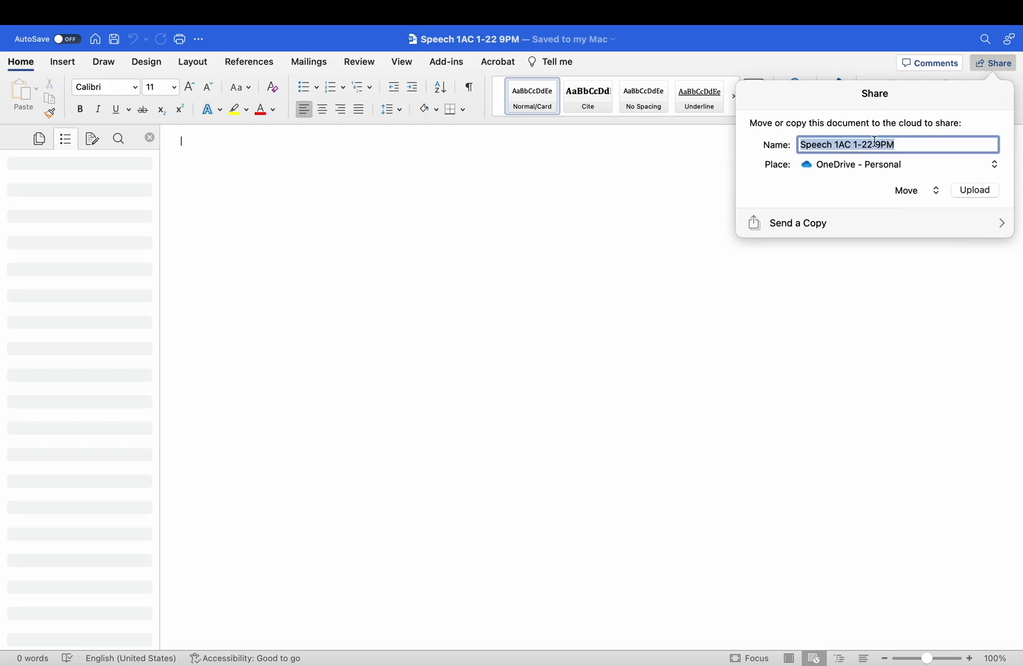
left_click(852, 164)
left_click(860, 166)
left_click(970, 189)
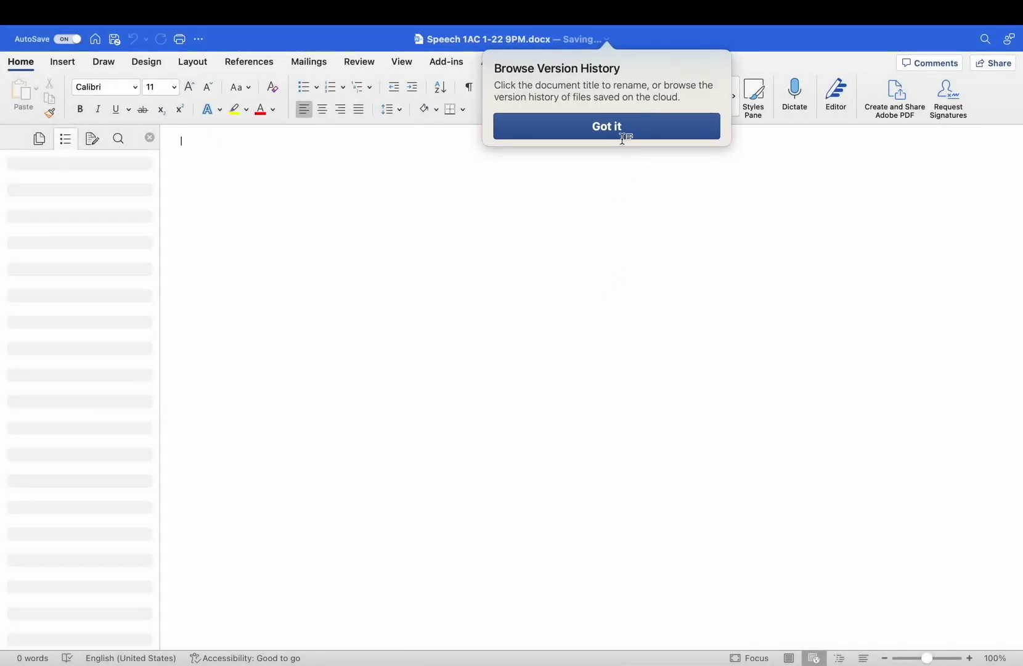
left_click(621, 123)
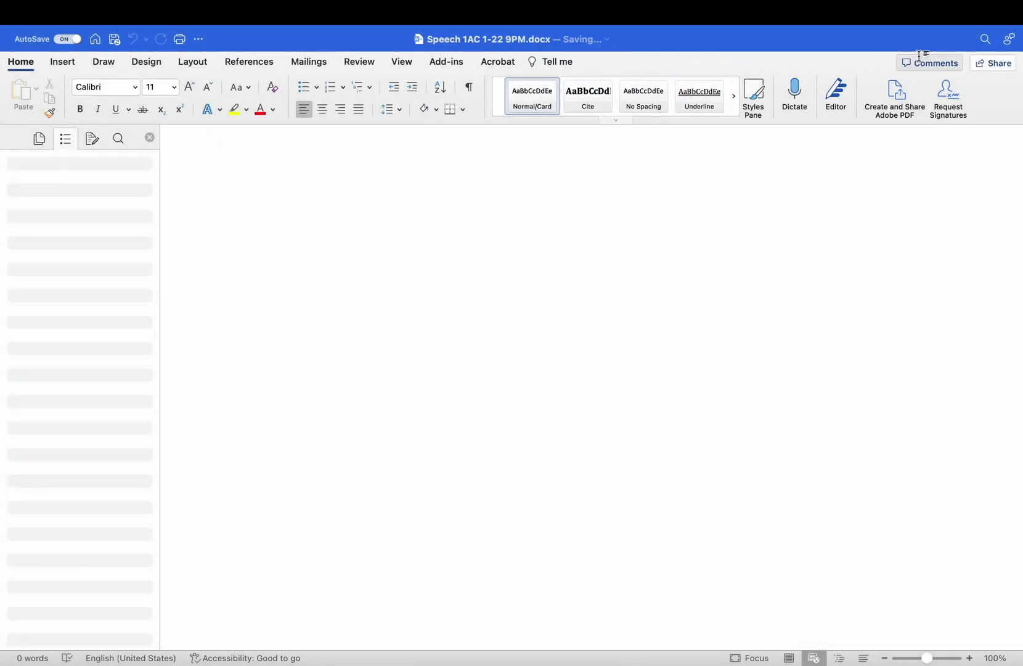
Invite a teammate by e-mail address to edit the shared speech document.
left_click(991, 63)
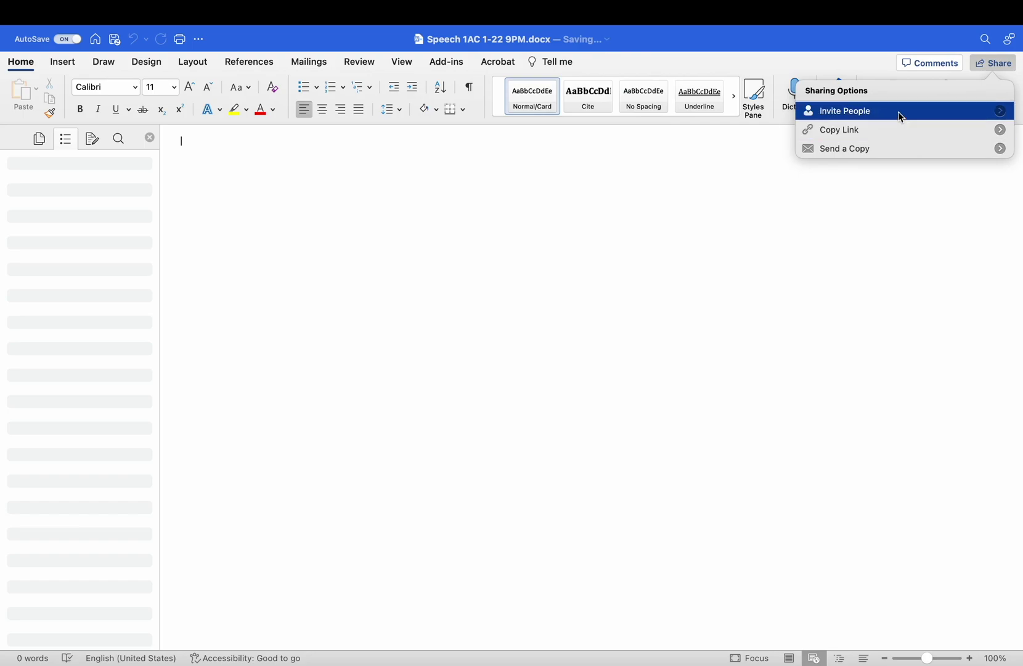
left_click(900, 114)
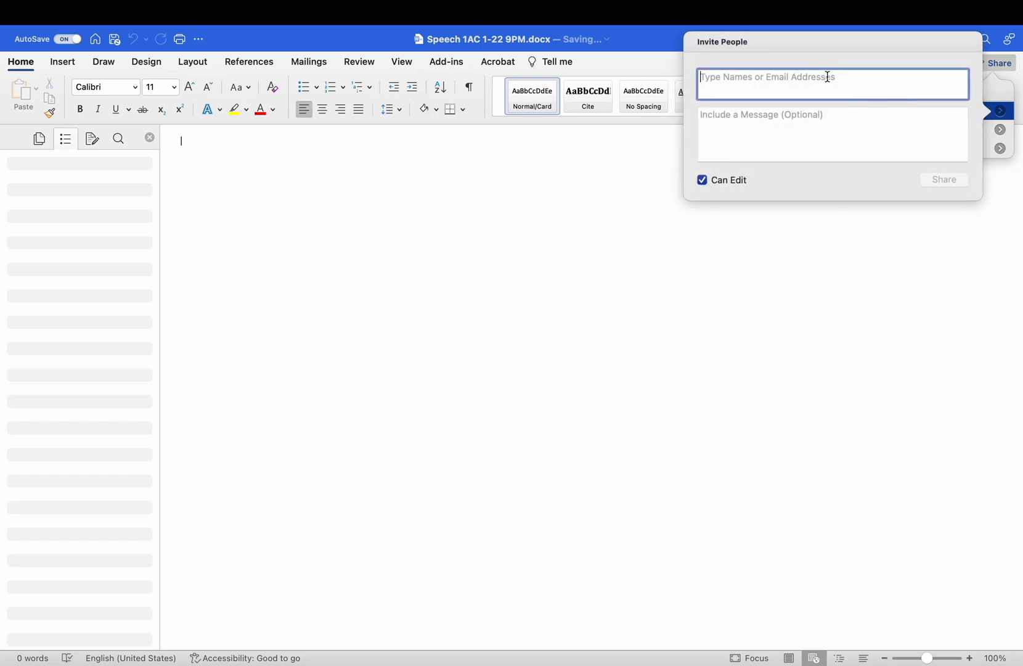
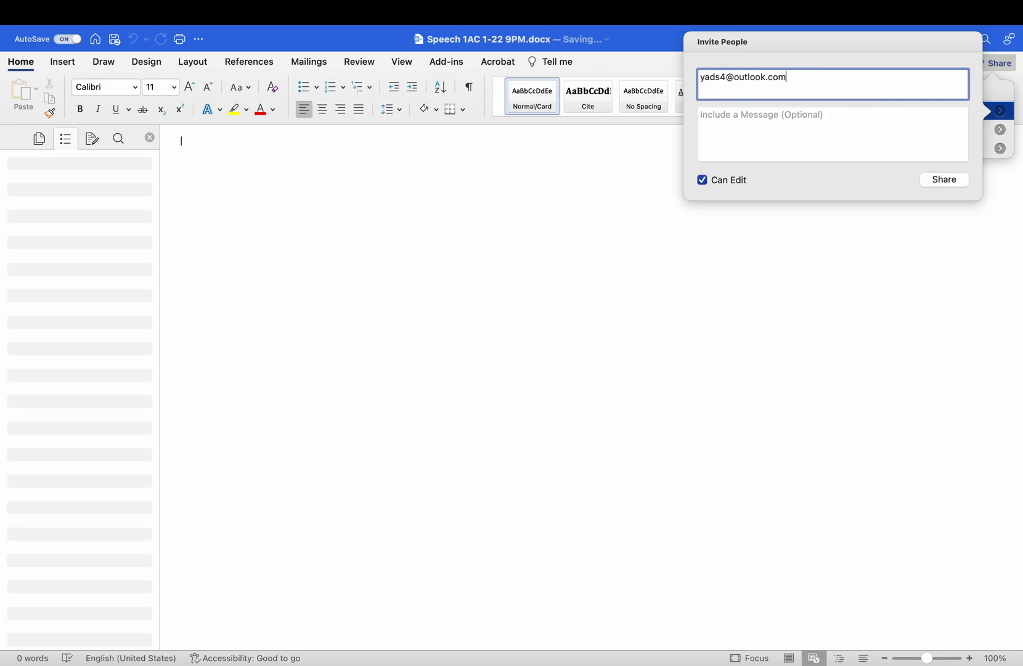
key("Return")
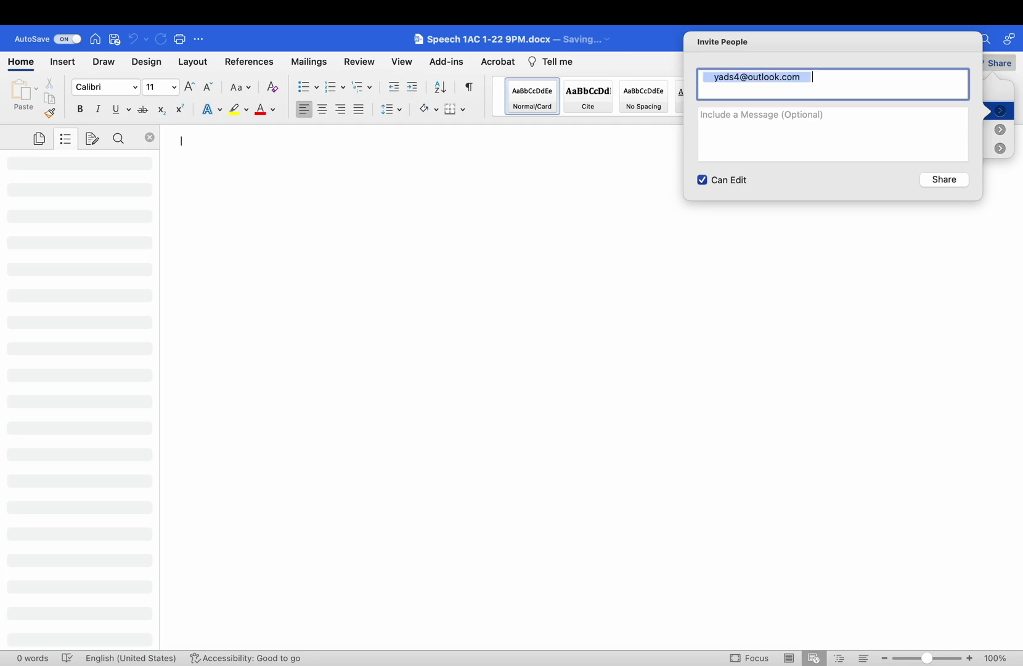
left_click(942, 179)
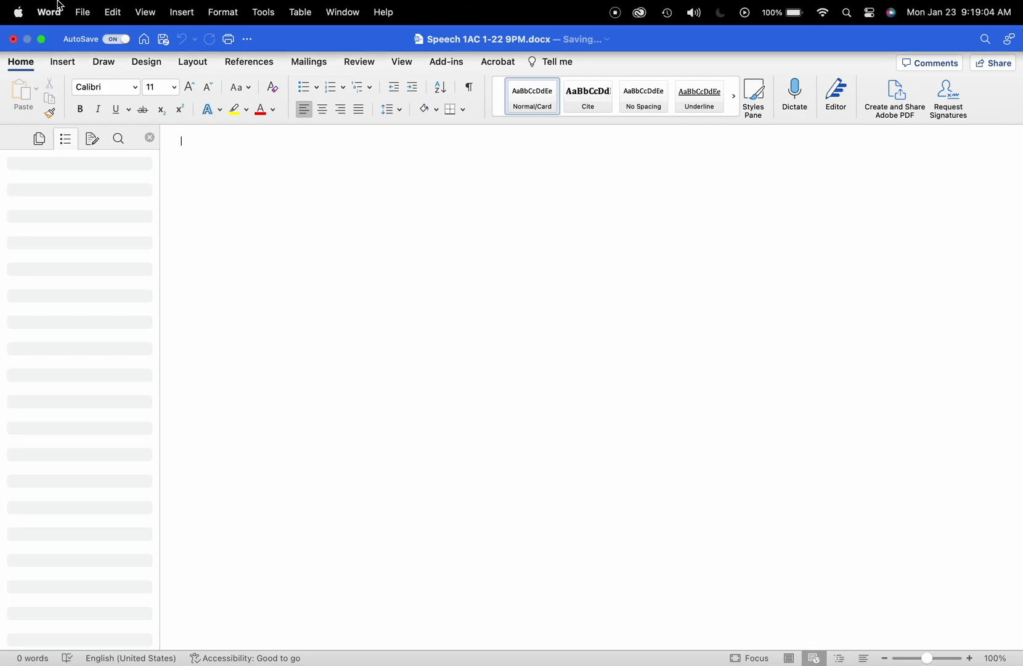
Open 'Speech ASU Octos 1-7 3PM' from the Shared files and make it full screen.
left_click(82, 11)
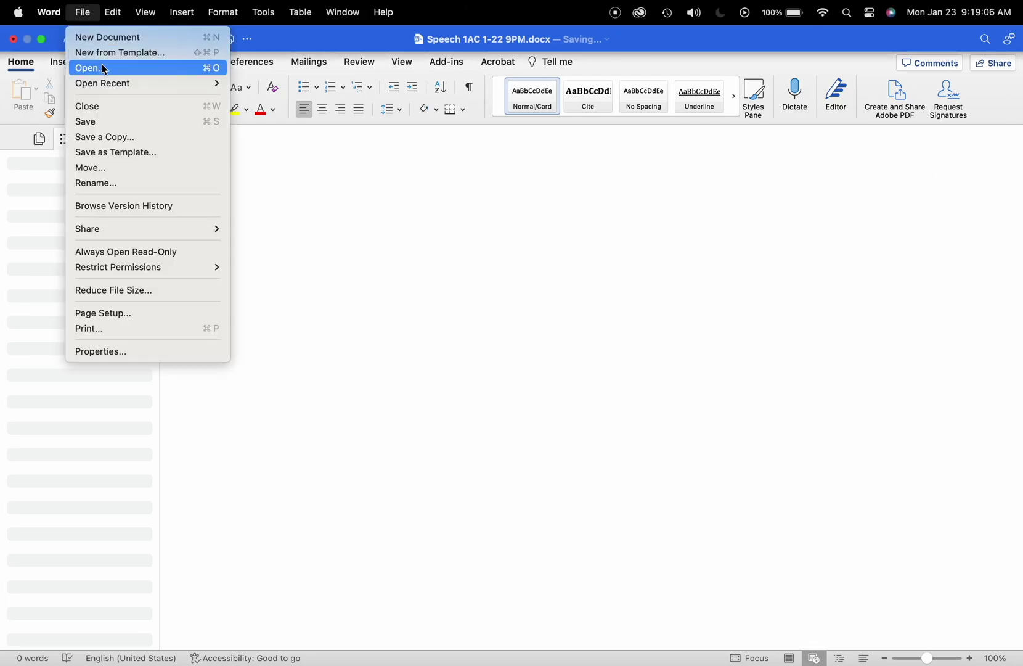
mouse_move(110, 93)
left_click(112, 69)
left_click(27, 331)
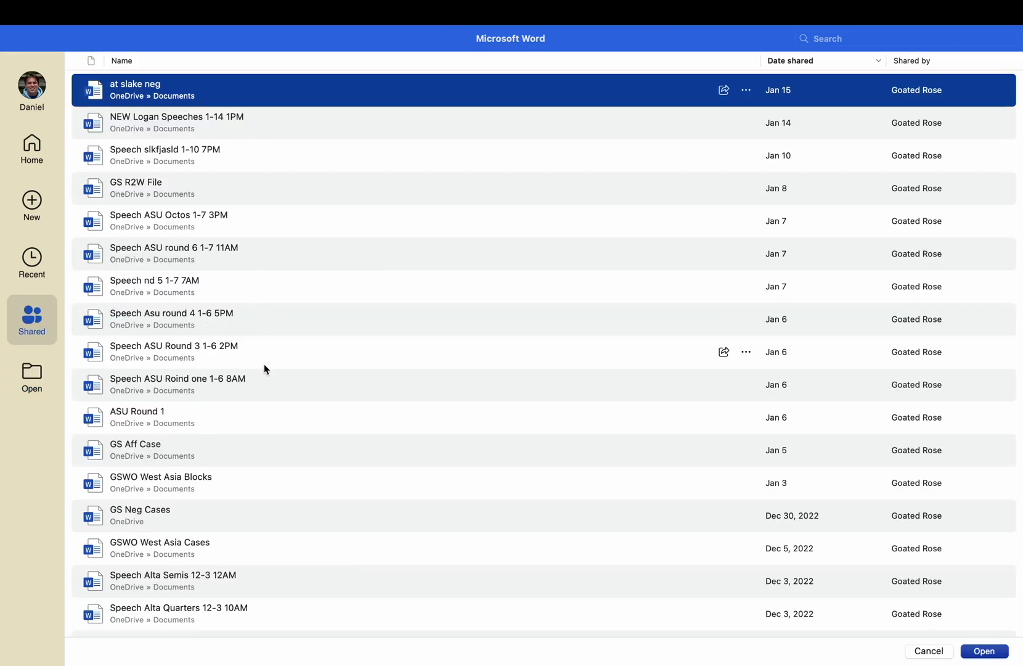
scroll(264, 364, "down", 5)
scroll(264, 363, "up", 5)
left_click(195, 223)
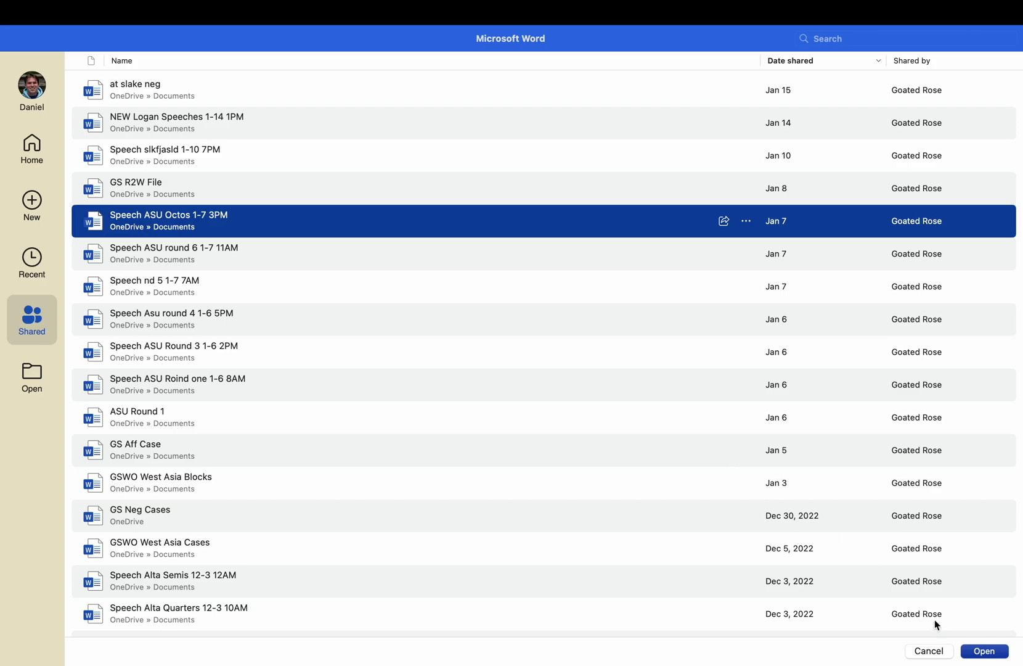
left_click(977, 647)
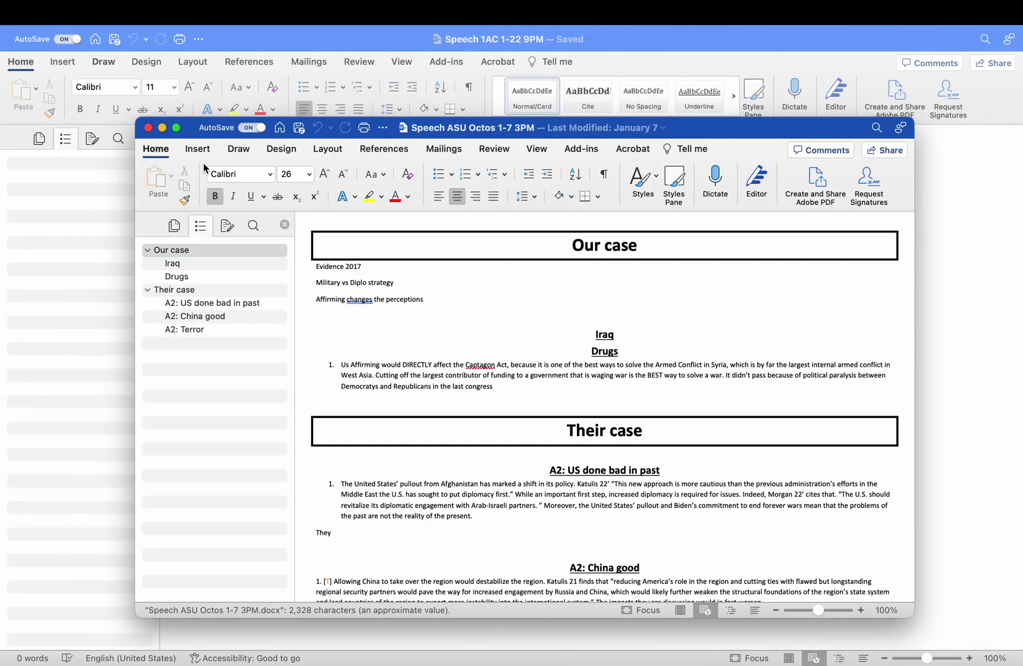
left_click(176, 127)
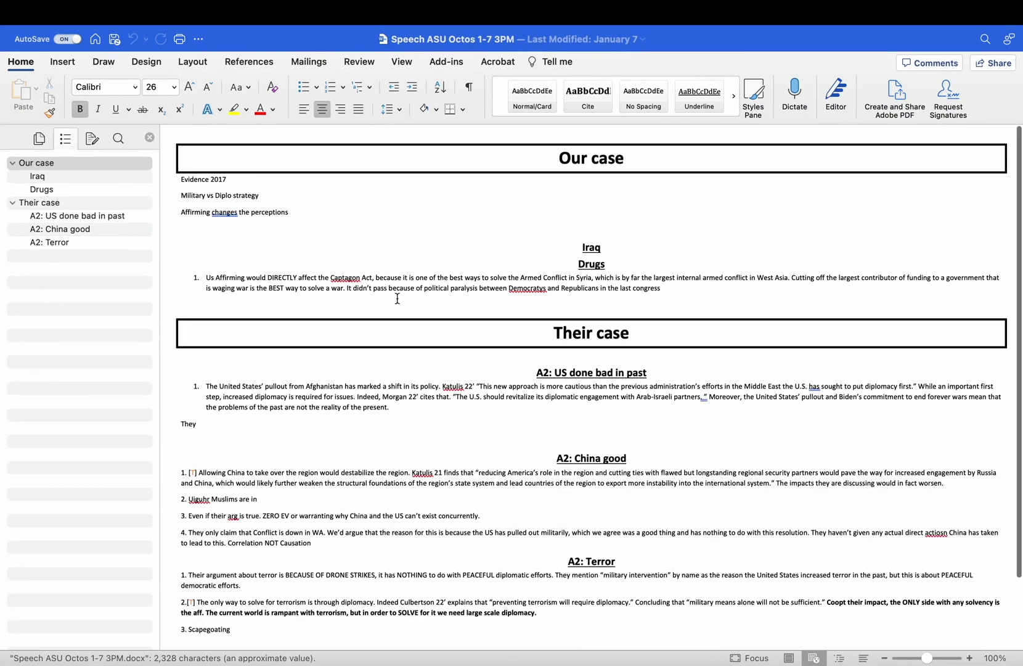
scroll(398, 299, "up", 3)
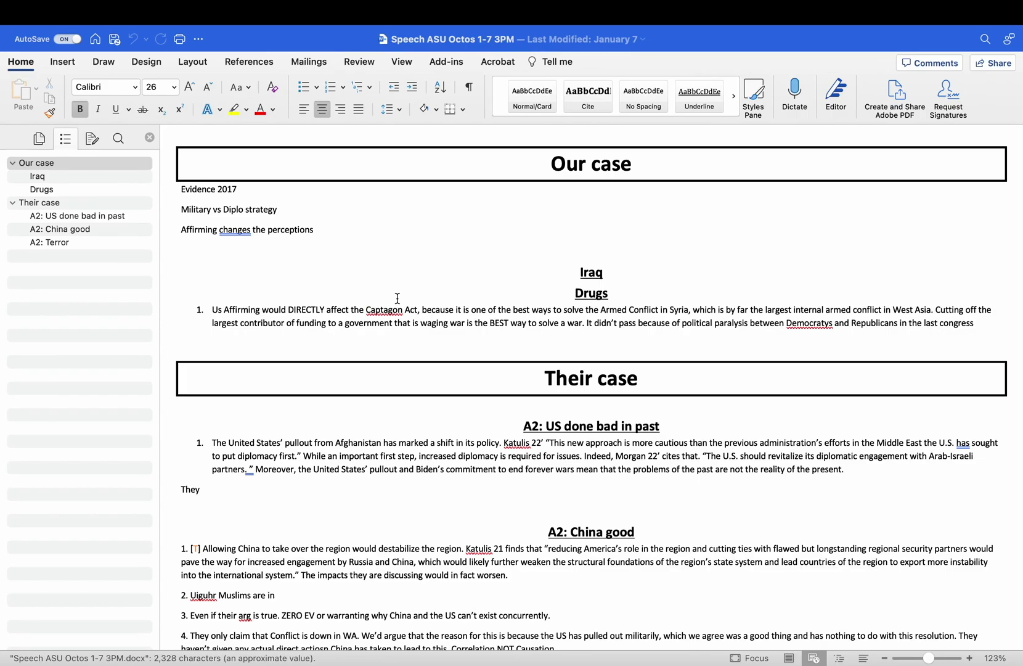